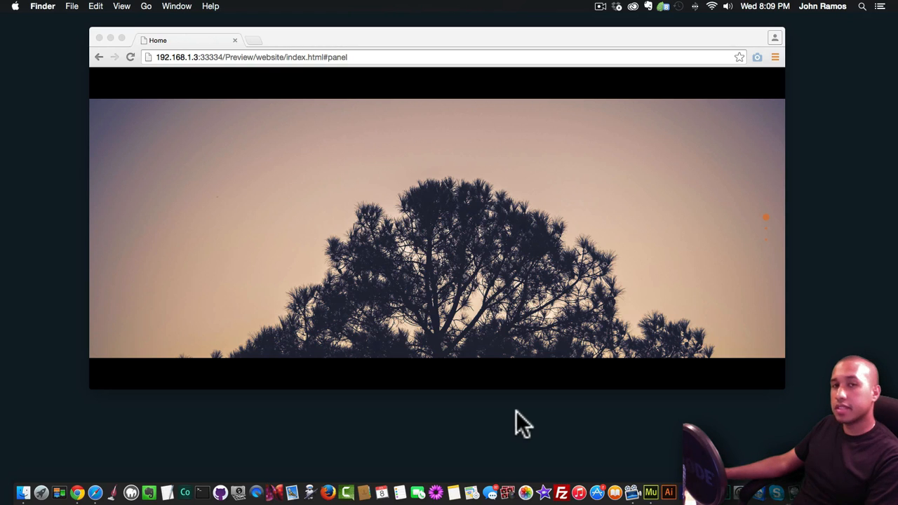
Step: Preview the presentation panels page in the browser, moving between all three panels by scrolling and with the navigation dots
left_click(766, 223)
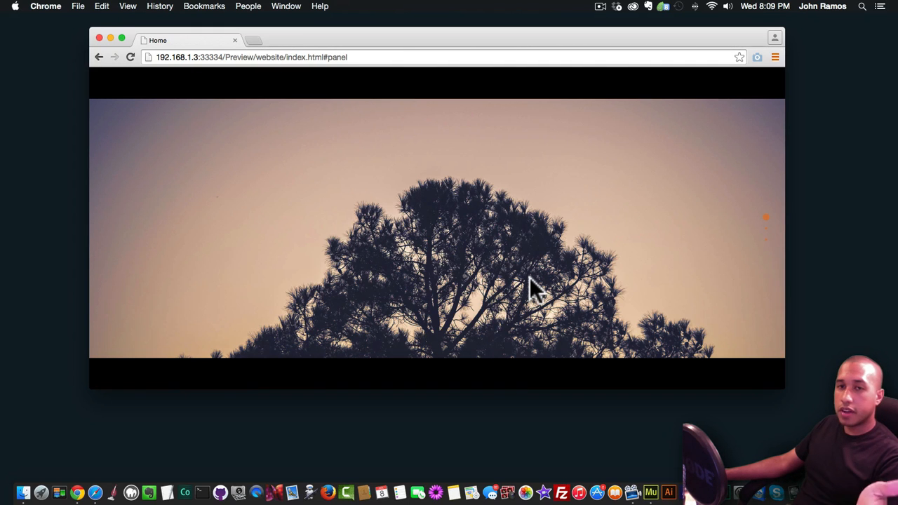
scroll(529, 278, "down", 2)
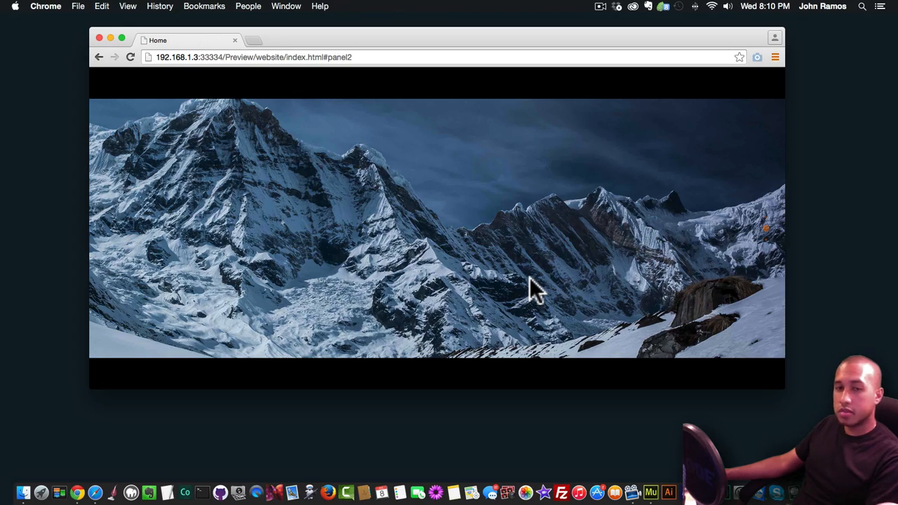
scroll(530, 277, "down", 2)
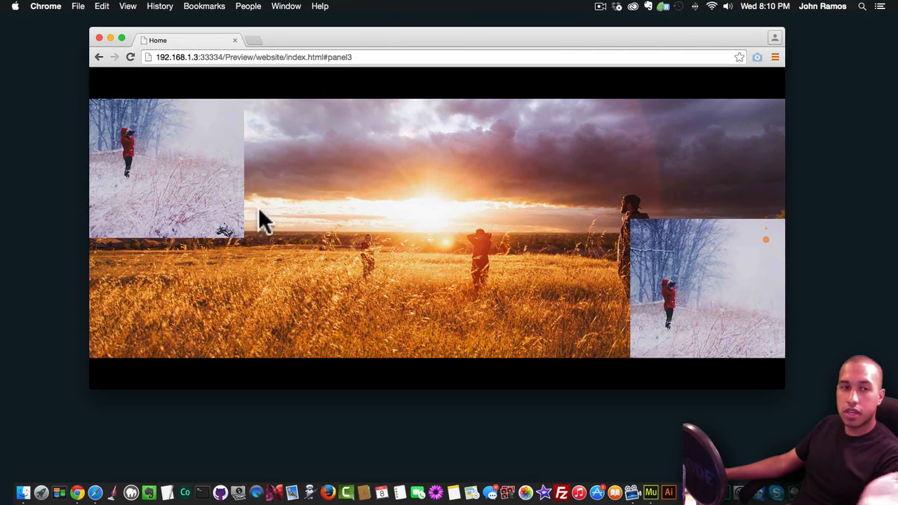
scroll(435, 229, "up", 2)
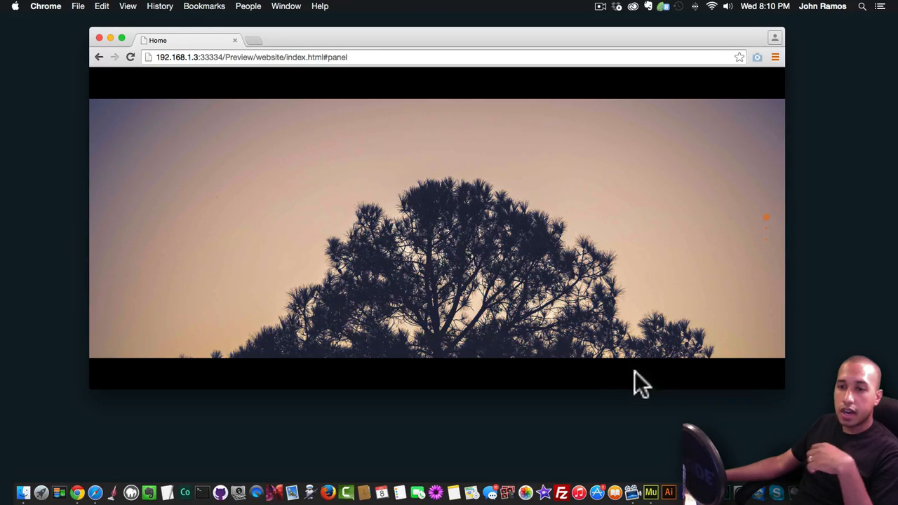
left_click(771, 242)
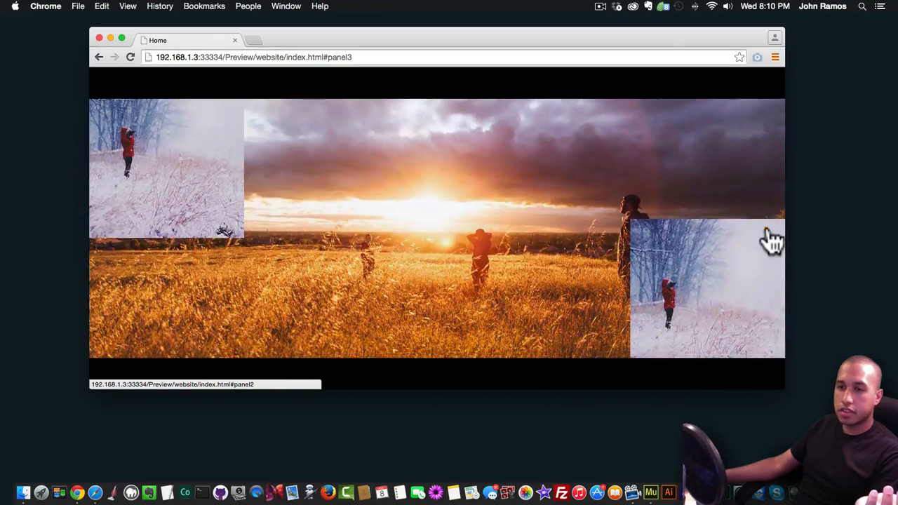
left_click(771, 242)
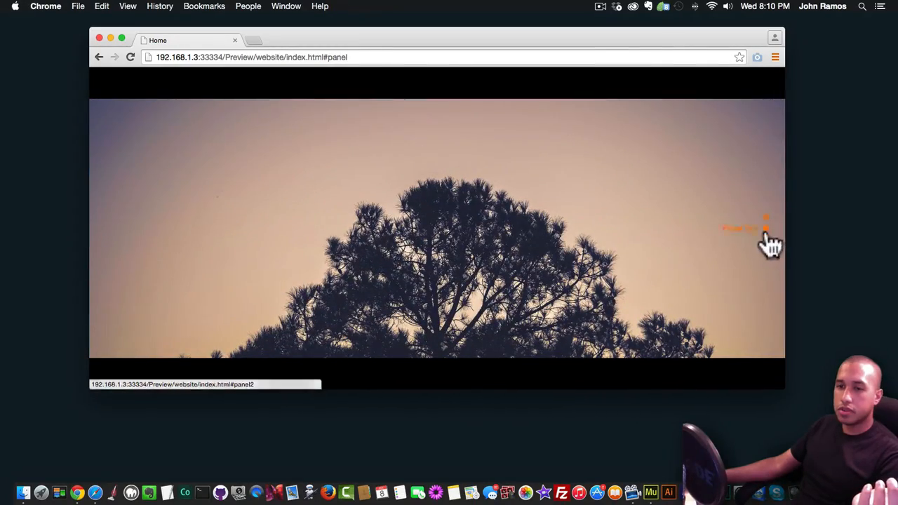
left_click(768, 242)
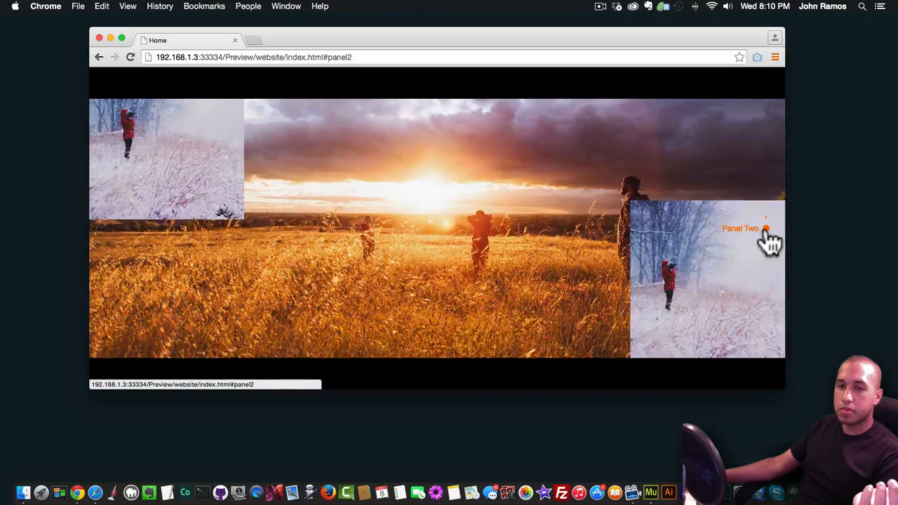
left_click(766, 238)
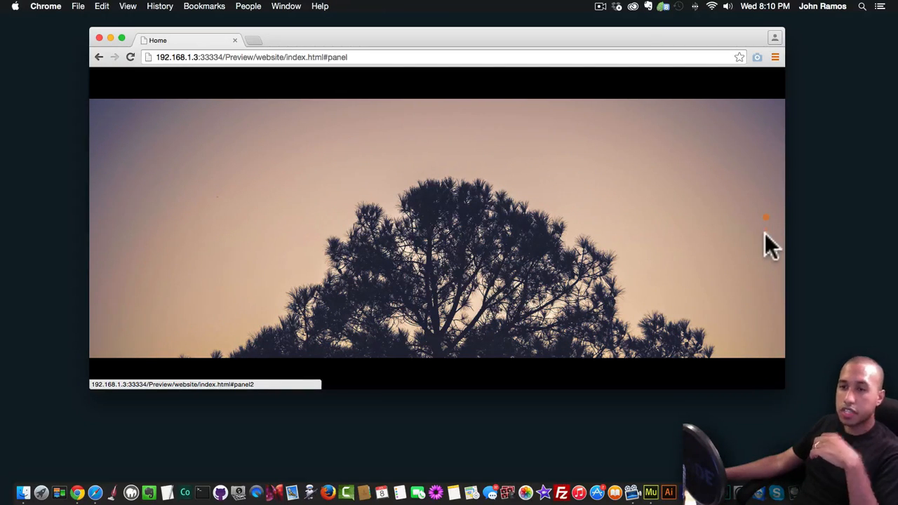
left_click(766, 233)
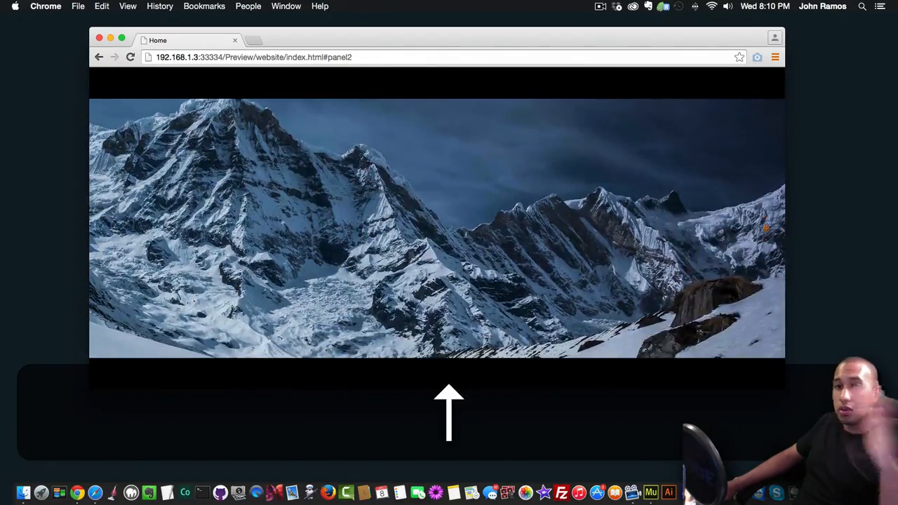
scroll(437, 228, "up", 1)
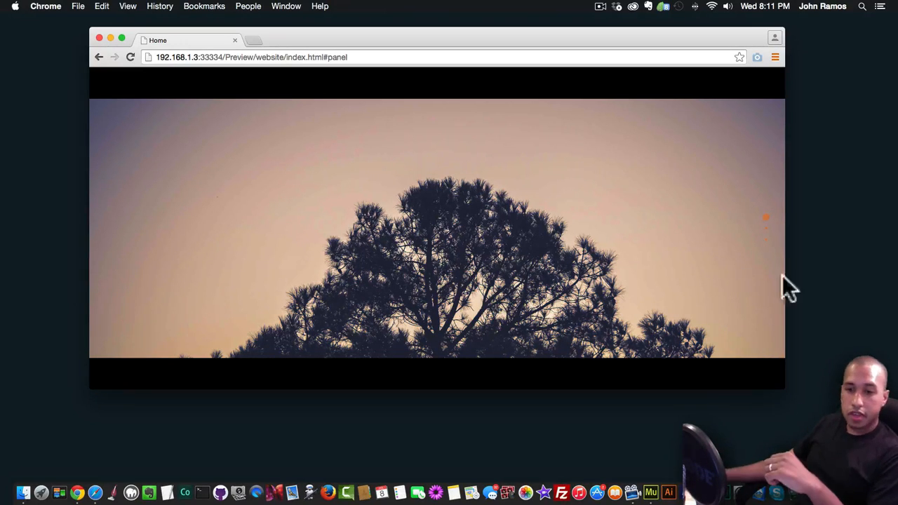
Step: Switch to Adobe Muse, create a new site with the default Desktop layout, and open its Home page for design
left_click(651, 491)
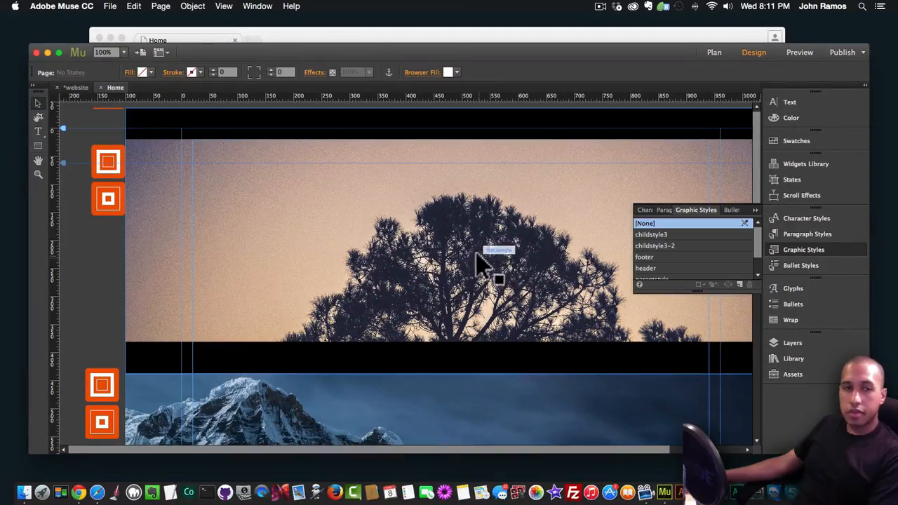
scroll(408, 219, "down", 10)
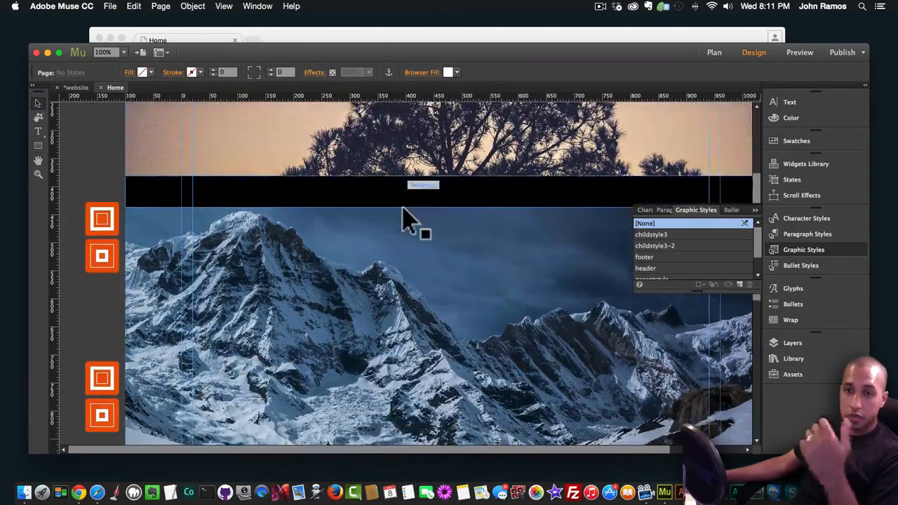
scroll(409, 219, "up", 5)
scroll(403, 209, "up", 5)
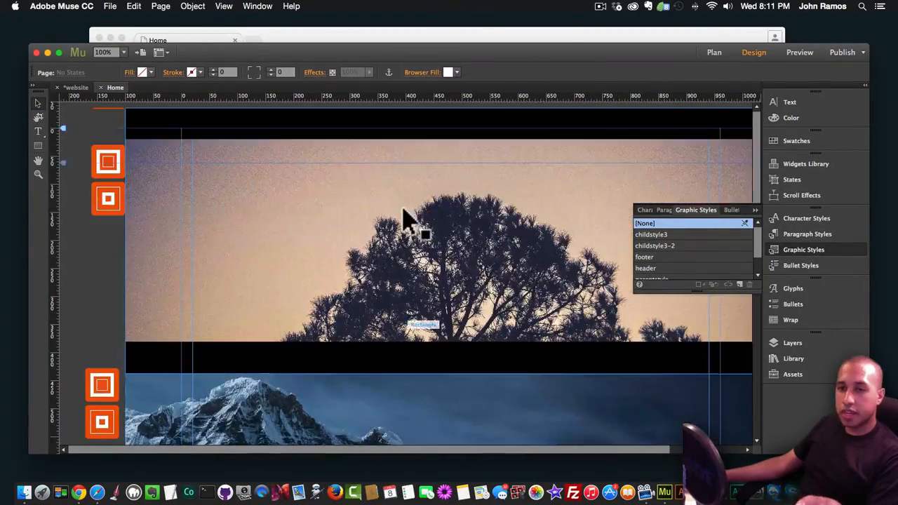
left_click(110, 7)
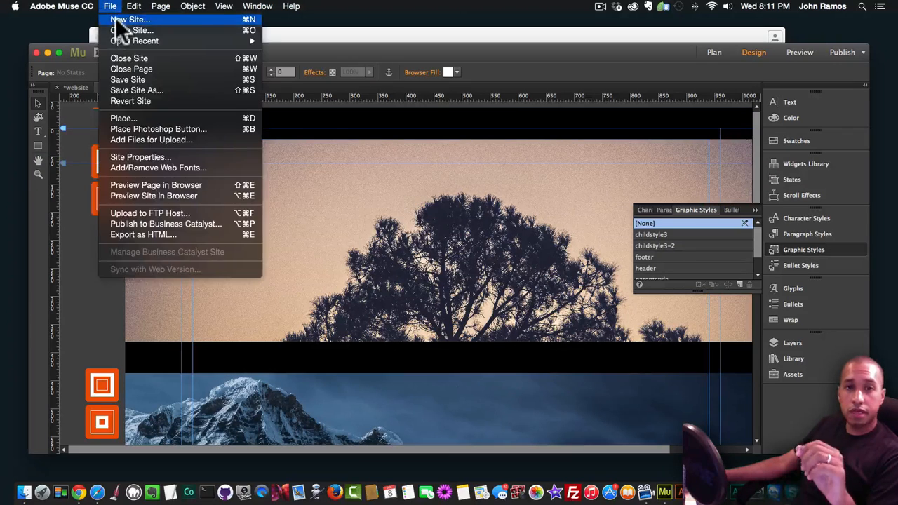
left_click(119, 19)
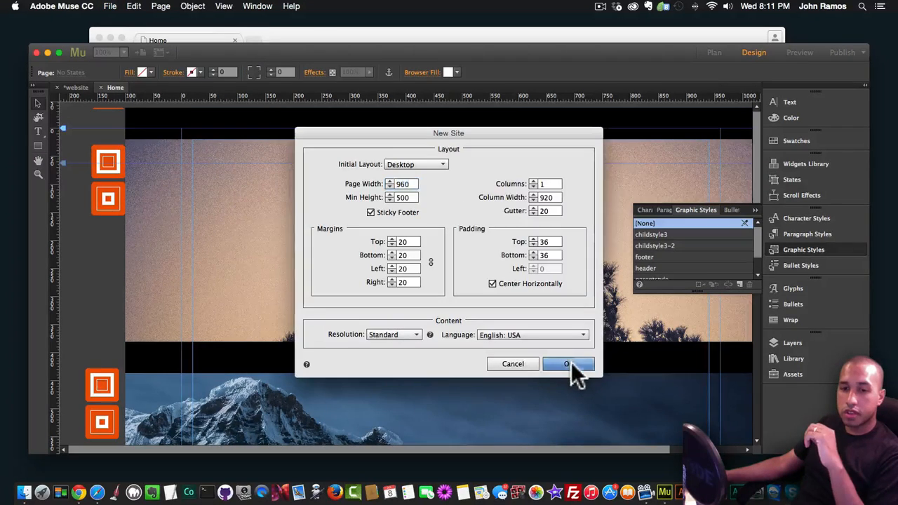
left_click(570, 363)
double_click(130, 156)
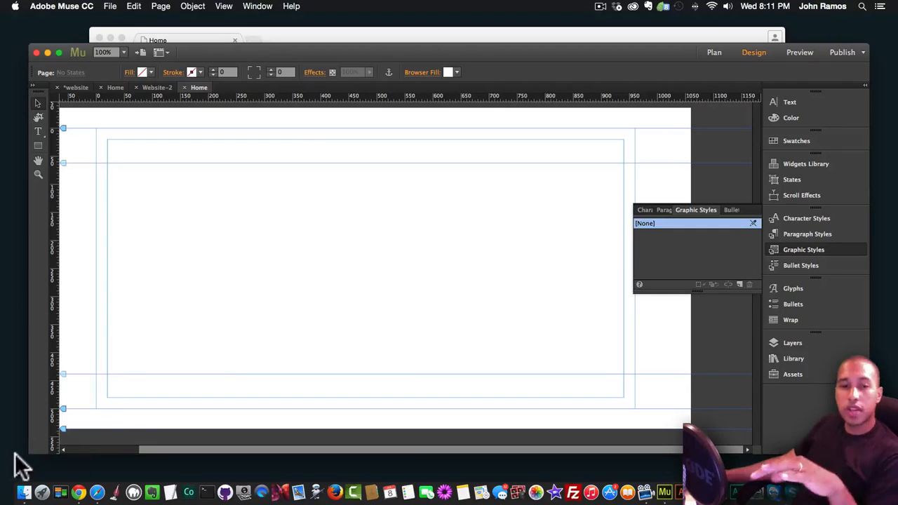
Step: Import the library file "- MT - Toolbox - Presentation Panels (11.2).mulib" from the muse-themes folder in Finder
left_click(24, 490)
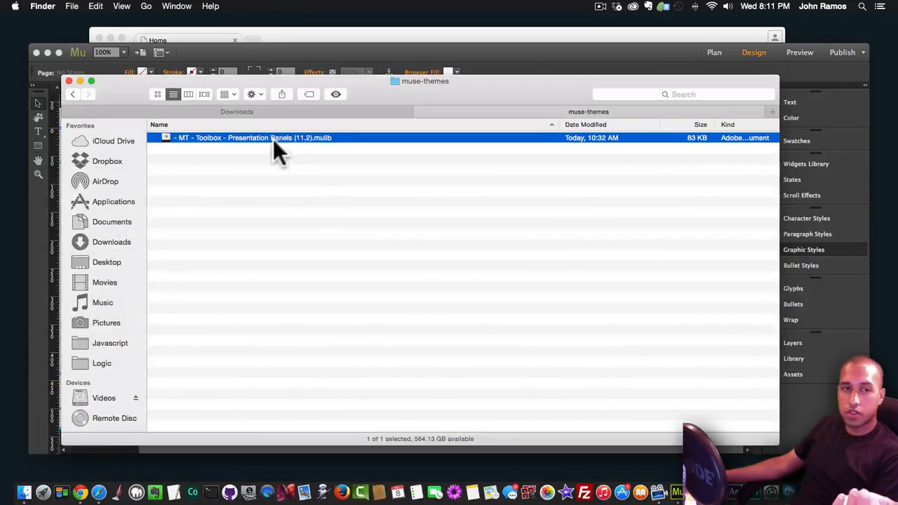
double_click(273, 138)
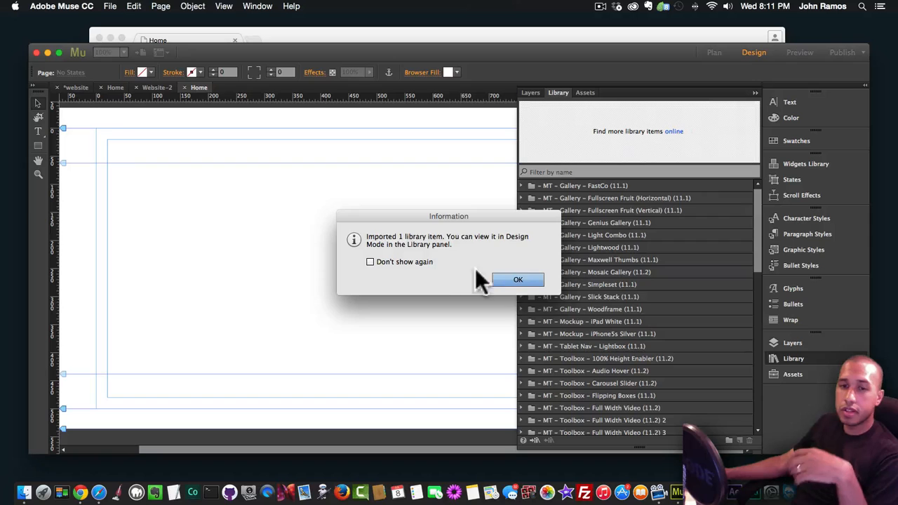
left_click(523, 279)
Step: Place the Presentation Panels item from the "- MT - Toolbox - Presentation Panels (11.2)" library folder onto the upper-left area of the Home page
left_click(807, 359)
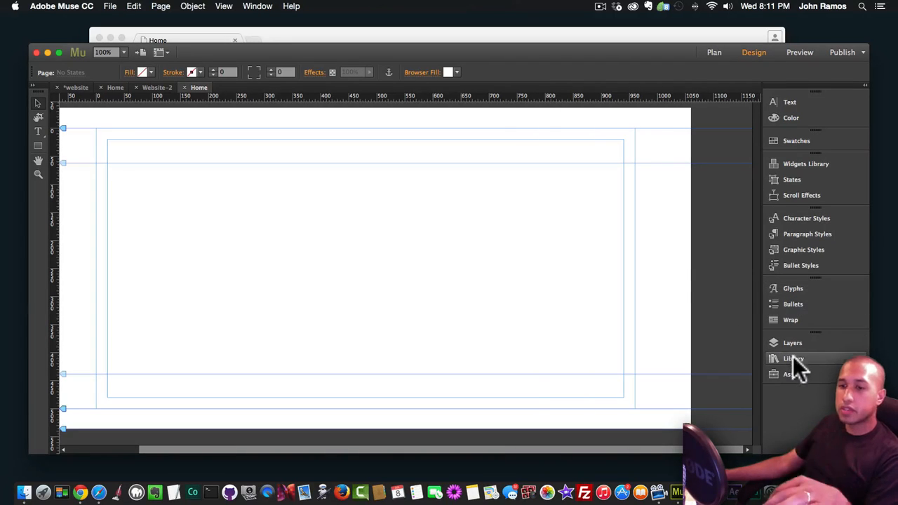
left_click(257, 7)
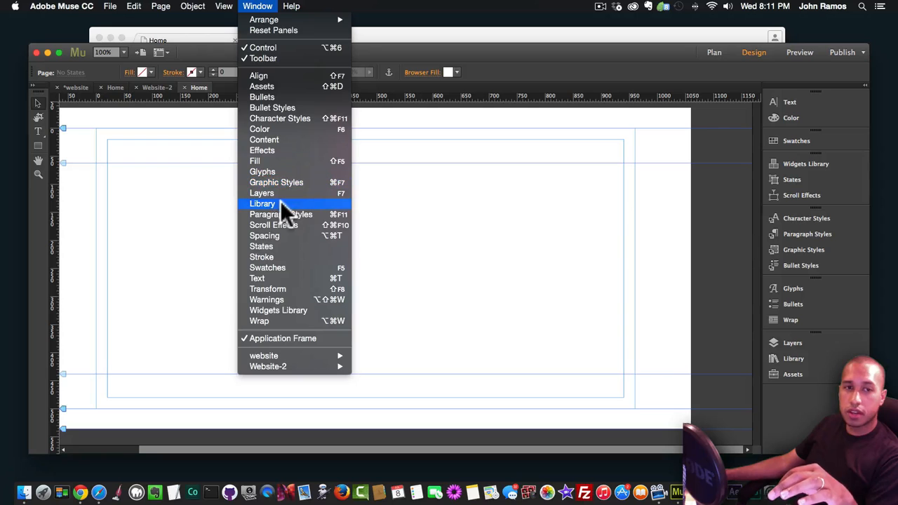
left_click(798, 357)
left_click(793, 359)
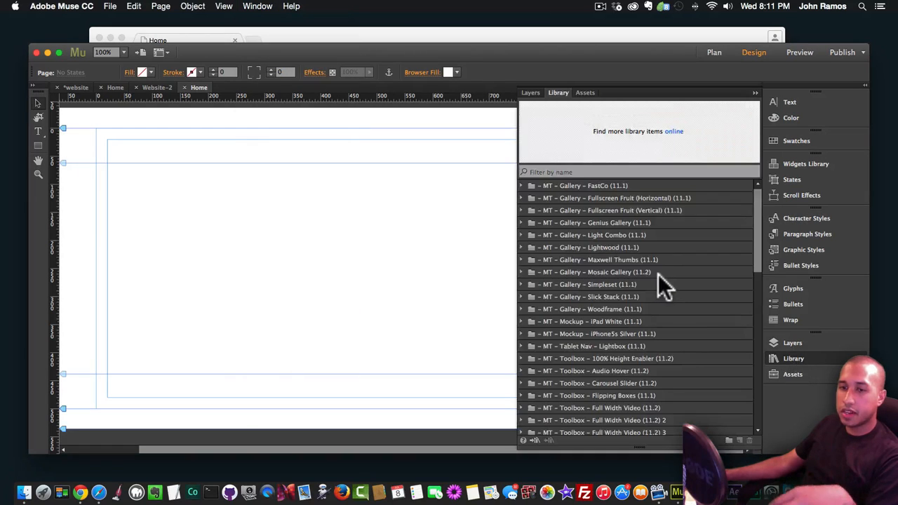
scroll(657, 273, "down", 10)
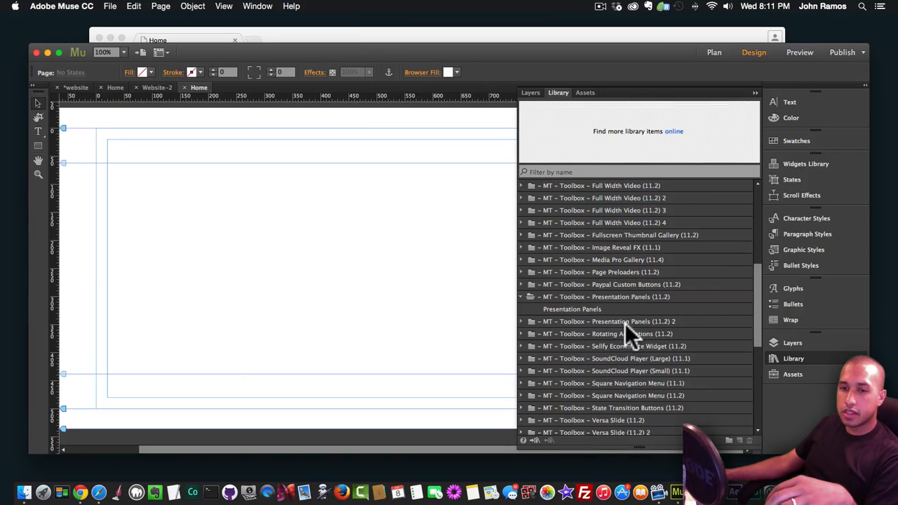
left_click(625, 324)
left_click(554, 310)
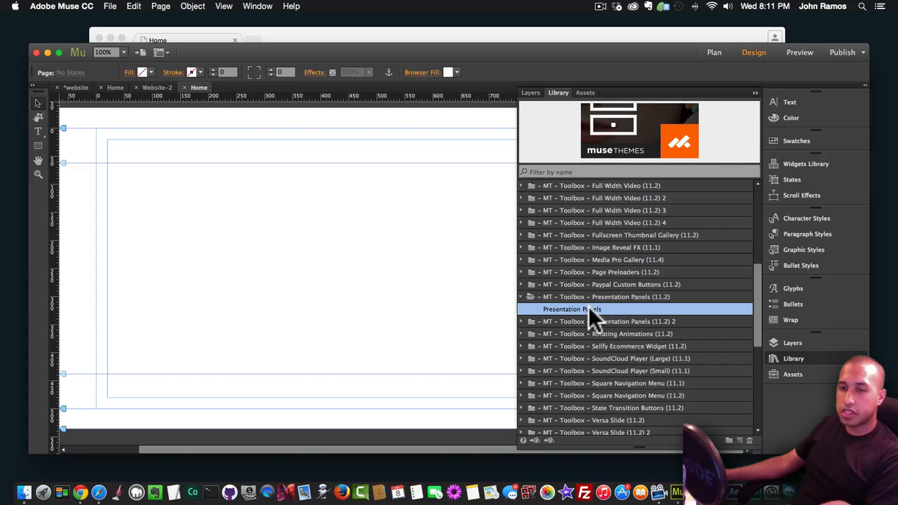
left_click_drag(586, 308, 206, 195)
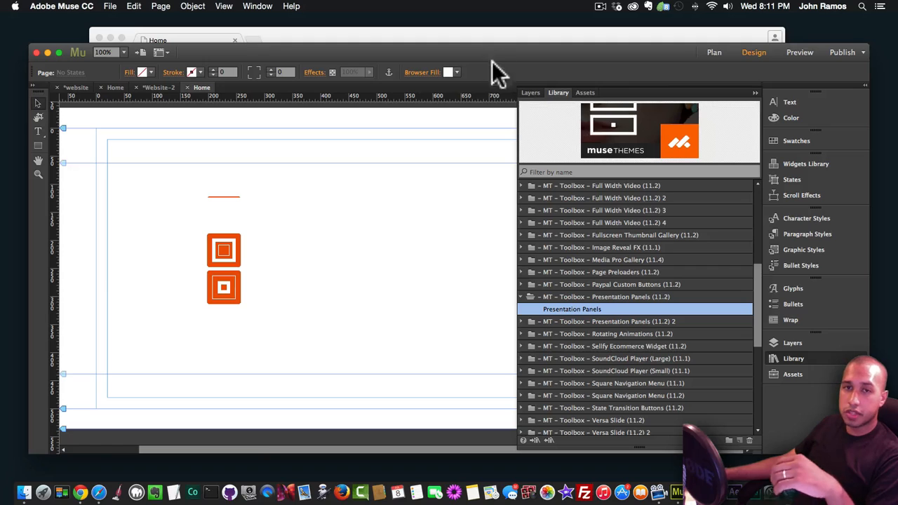
left_click(796, 360)
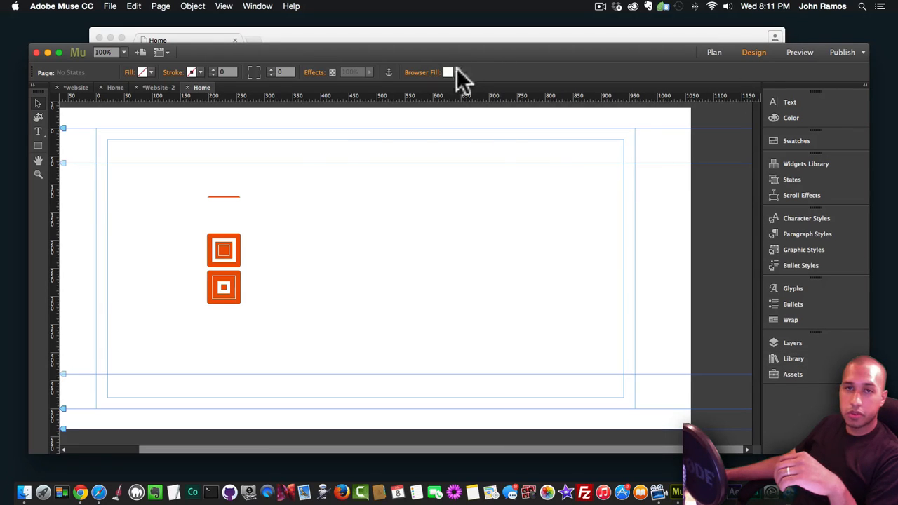
Step: Move the three Presentation Panels widgets together off the page's left side, at about X -164, Y -36, and deselect them
left_click_drag(349, 307, 272, 188)
left_click_drag(313, 219, 188, 197)
left_click(371, 338)
left_click_drag(296, 245, 103, 162)
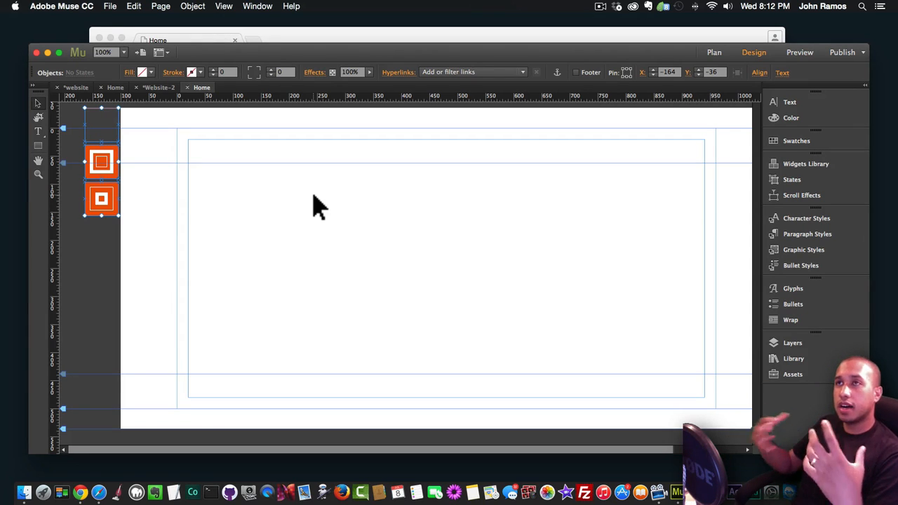
left_click(361, 219)
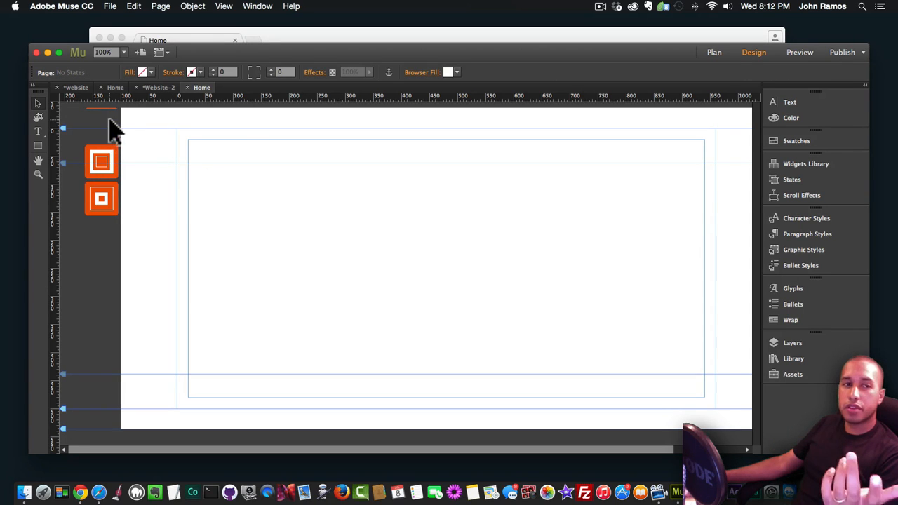
Step: Inspect the Controller, Parent Panel and Child Panel widgets beside the page to identify each one, finishing with the Controller selected
left_click(110, 146)
left_click(105, 125)
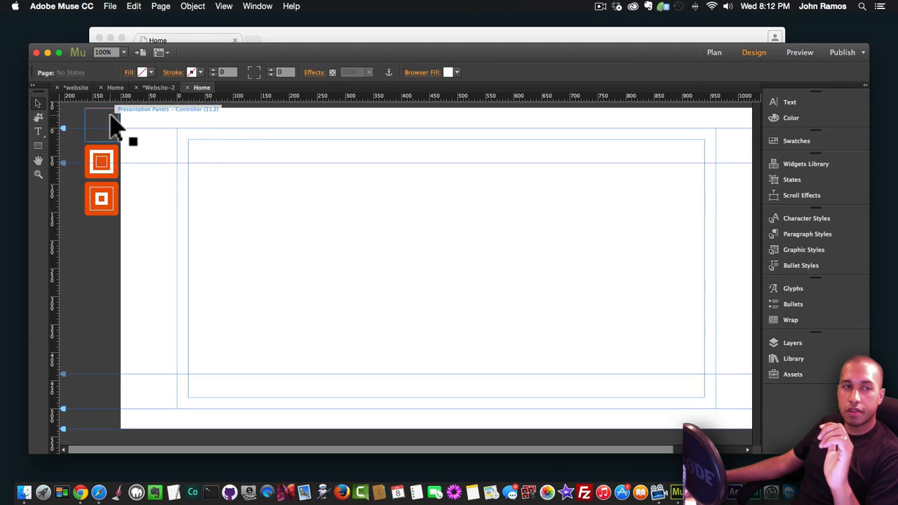
left_click(101, 126)
left_click(107, 208)
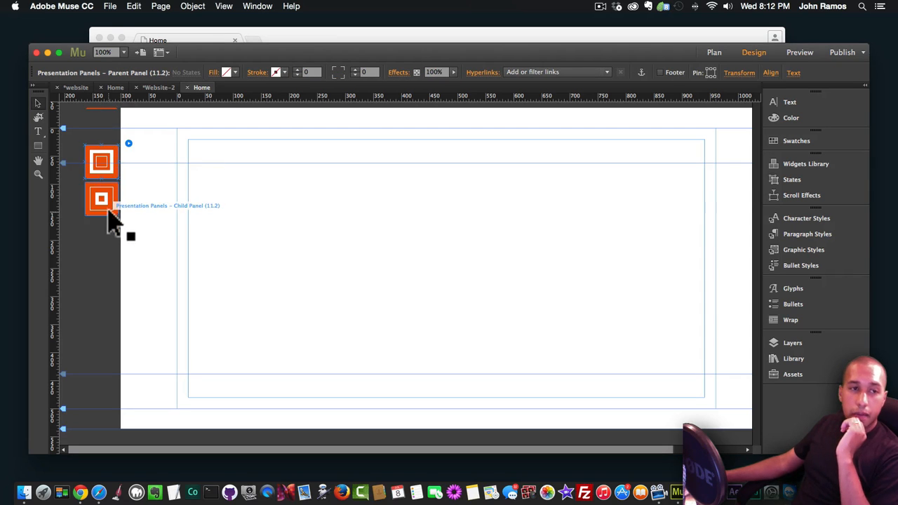
left_click(111, 159)
left_click(98, 122)
left_click(113, 121)
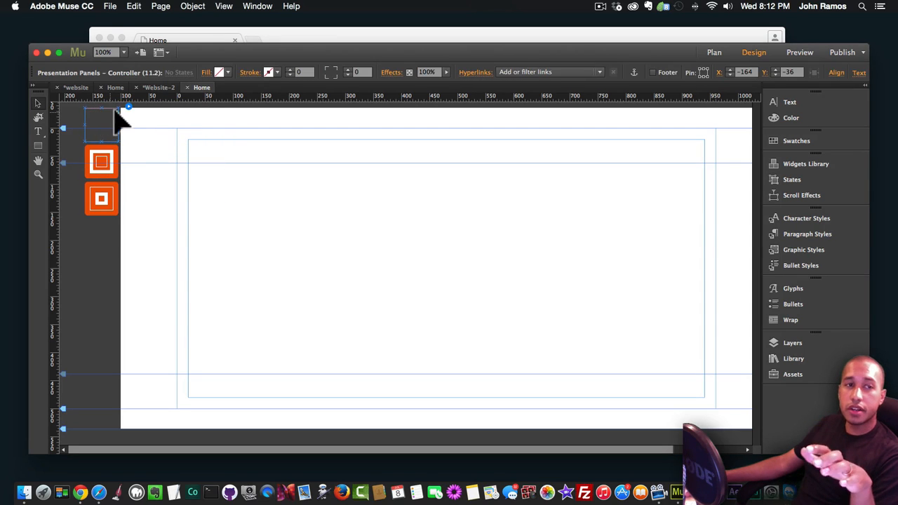
Step: Open the Controller widget's options and review the panel transition types and scrolling dot positions, keeping Scrolling (Vertical) and Right
left_click(129, 109)
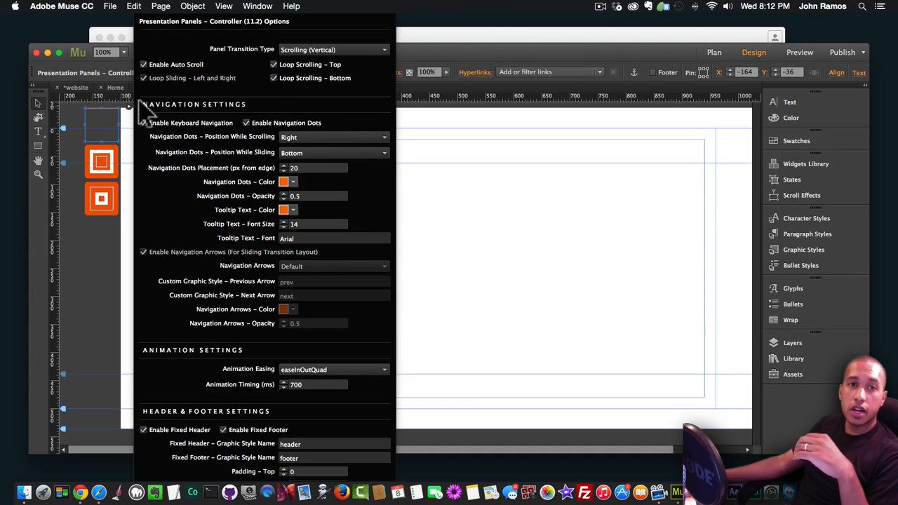
left_click(315, 49)
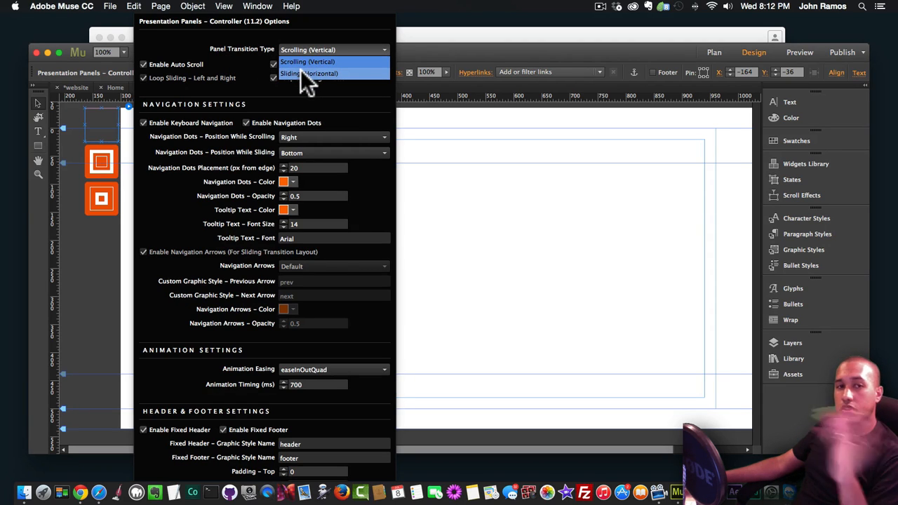
left_click(240, 70)
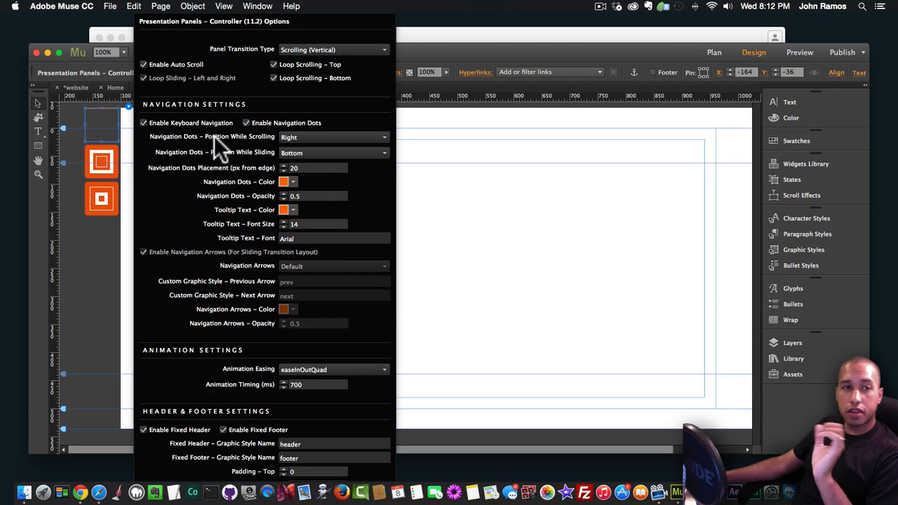
left_click(327, 137)
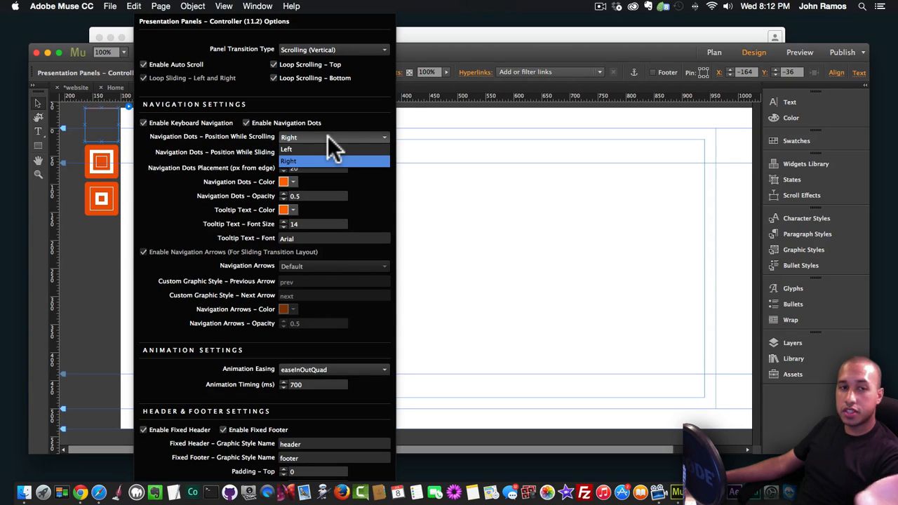
left_click(308, 161)
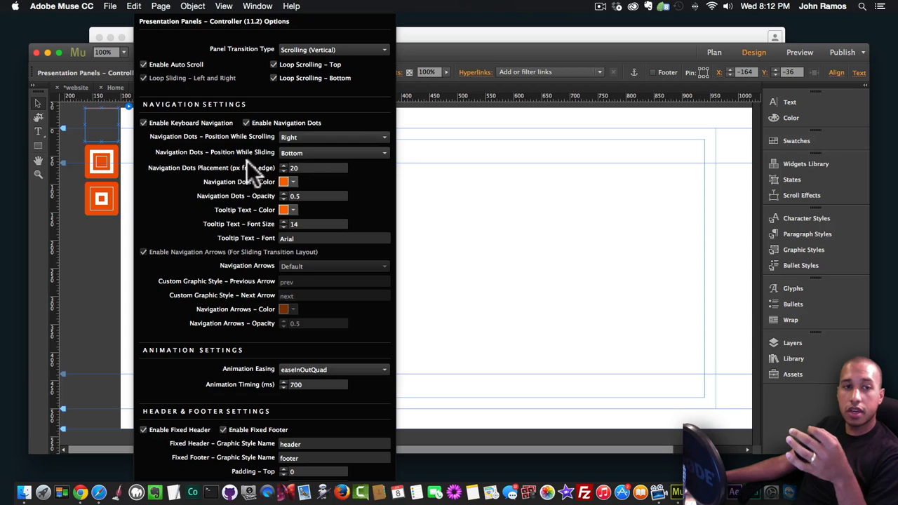
Step: Review the Controller widget's choices for dot position while sliding, dot color, panel transition type and animation easing
left_click(315, 151)
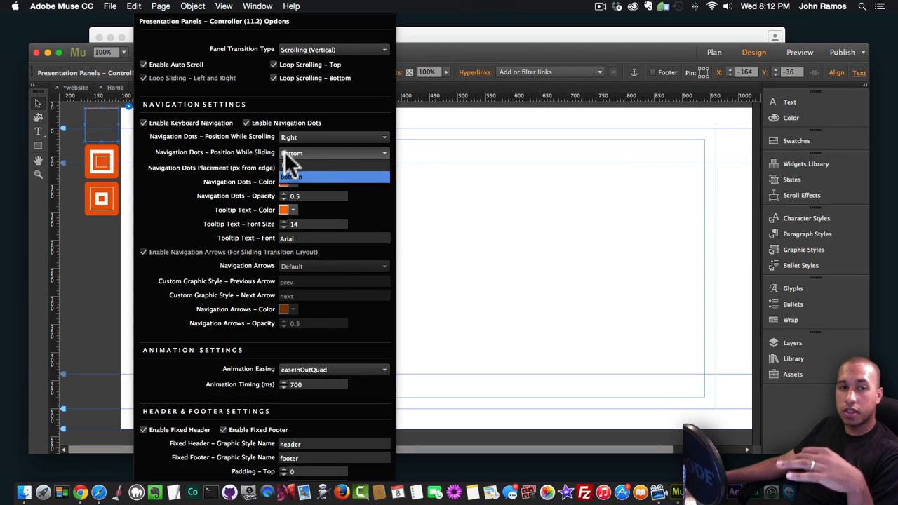
left_click(258, 152)
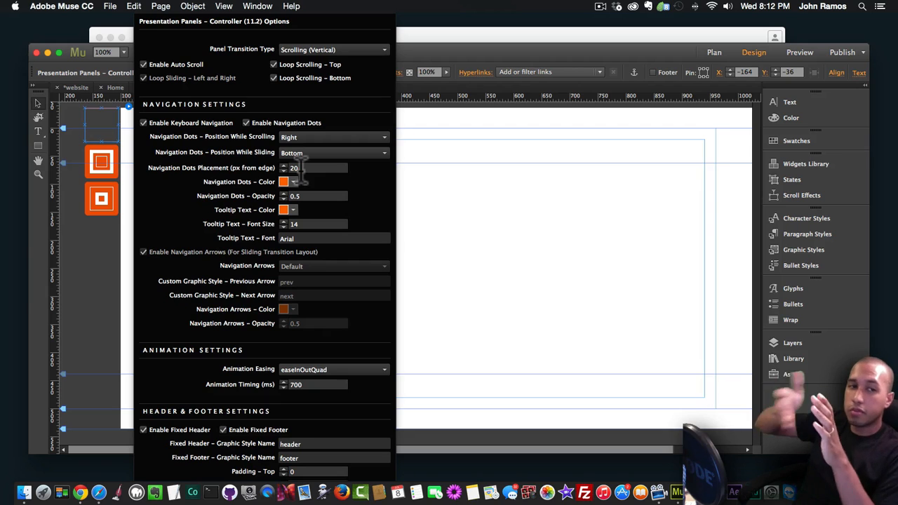
left_click(289, 183)
left_click(253, 179)
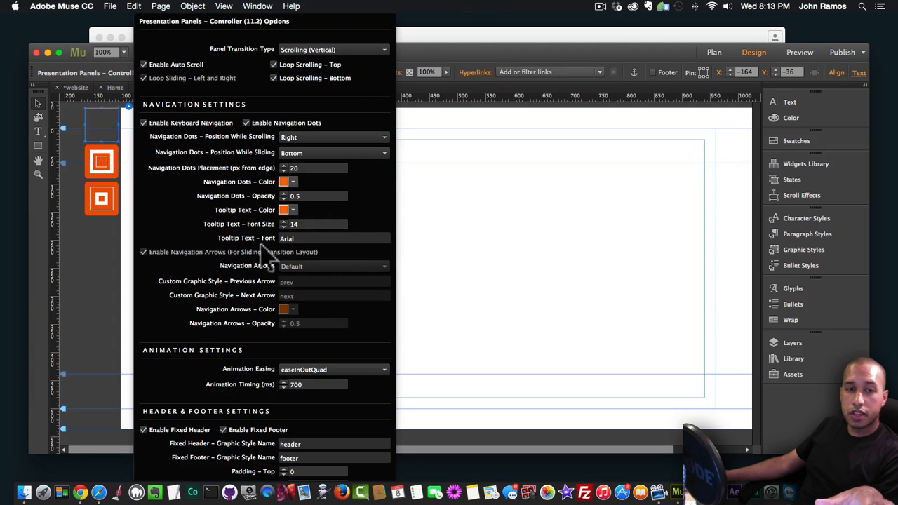
left_click(335, 50)
left_click(335, 46)
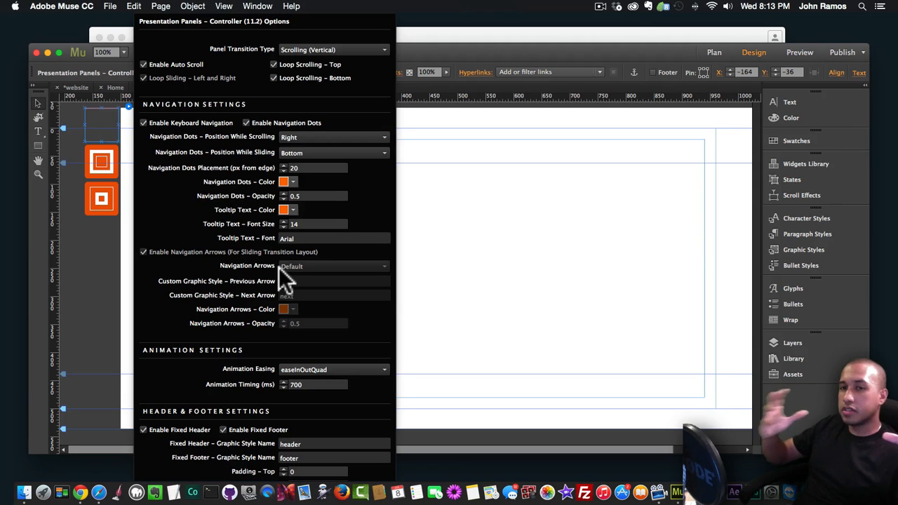
left_click(311, 368)
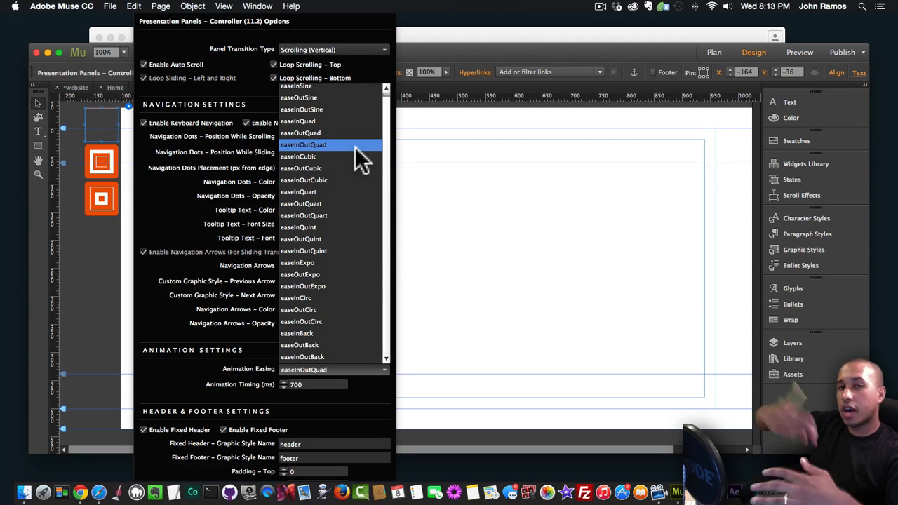
left_click(193, 348)
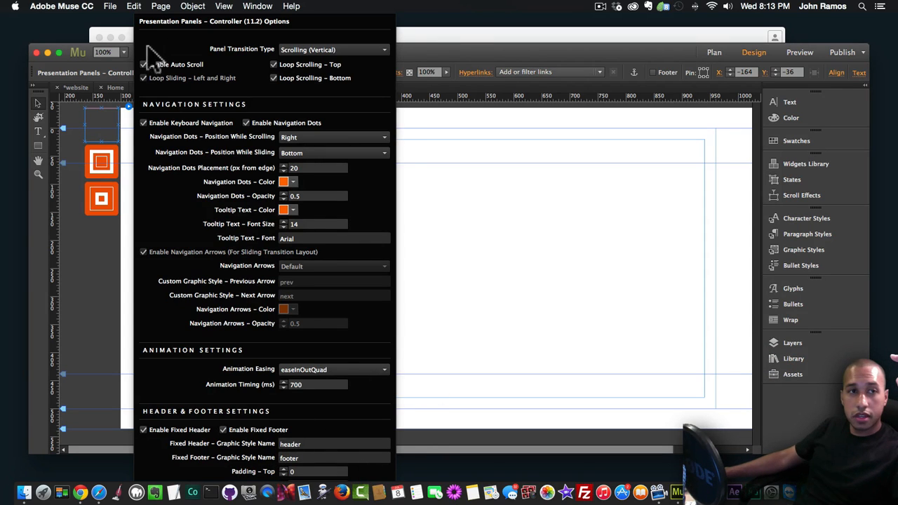
Step: Move the application window higher on the desktop and reopen the Controller widget's options
left_click(447, 52)
left_click_drag(431, 52, 427, 6)
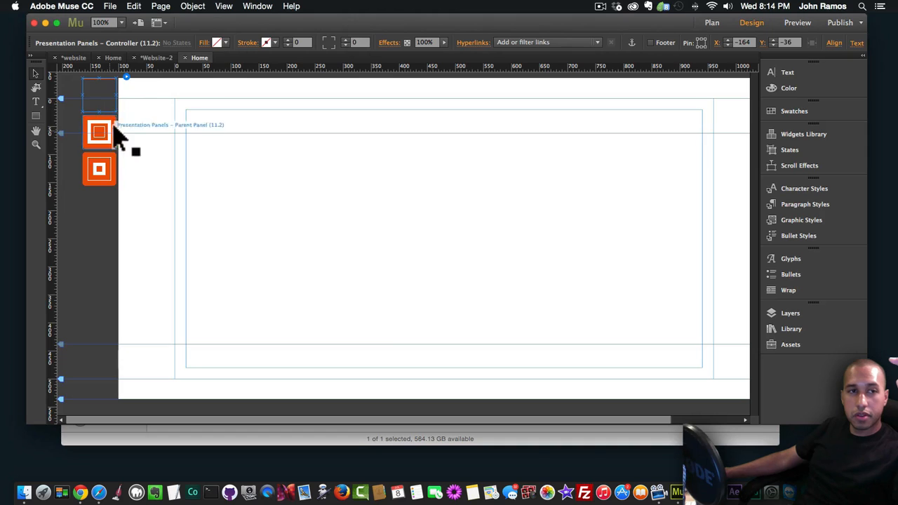
left_click(127, 81)
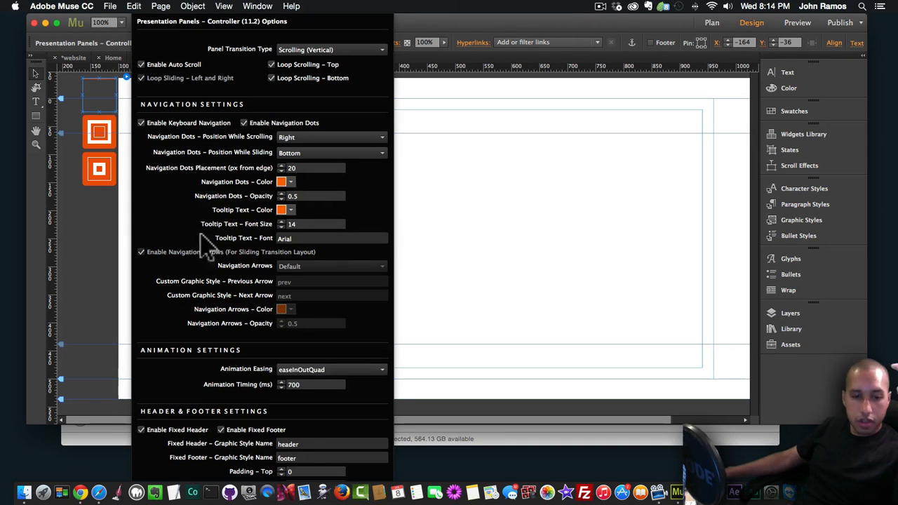
Step: Switch to Mail and allow the connection to the unverified mail server
left_click(304, 491)
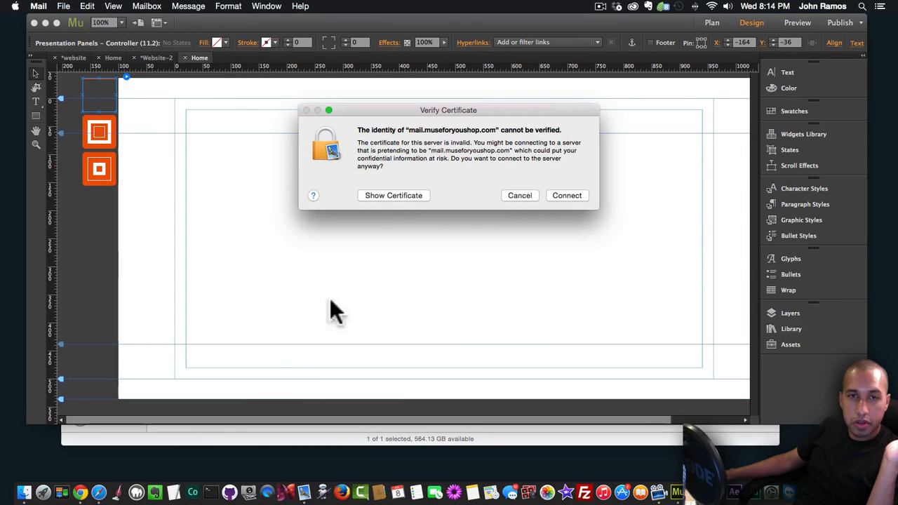
left_click(551, 194)
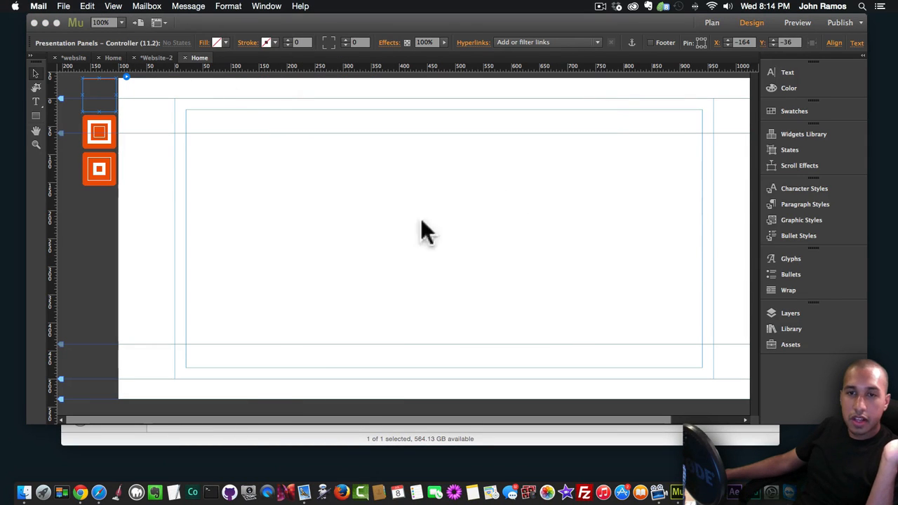
Step: Look over the Controller widget's options once more, close them, and inspect the Controller, Parent Panel and Child Panel widgets in turn
left_click(125, 75)
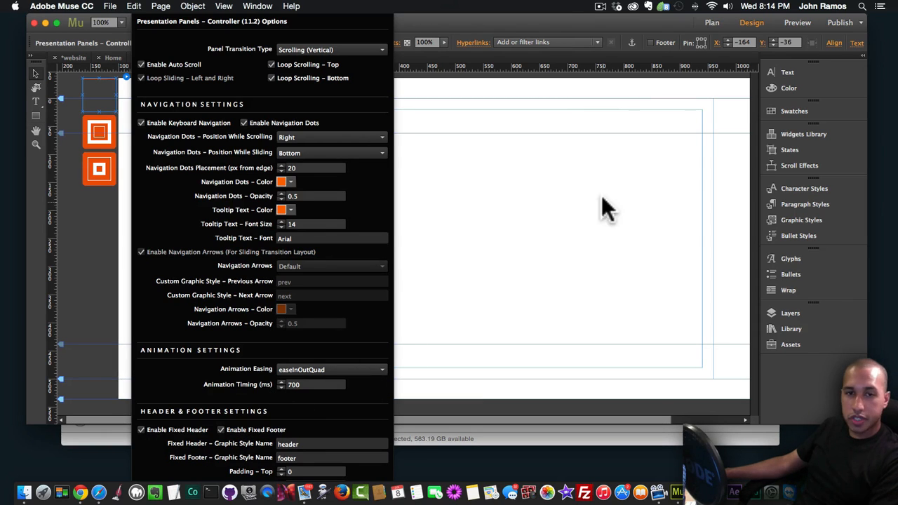
left_click(505, 234)
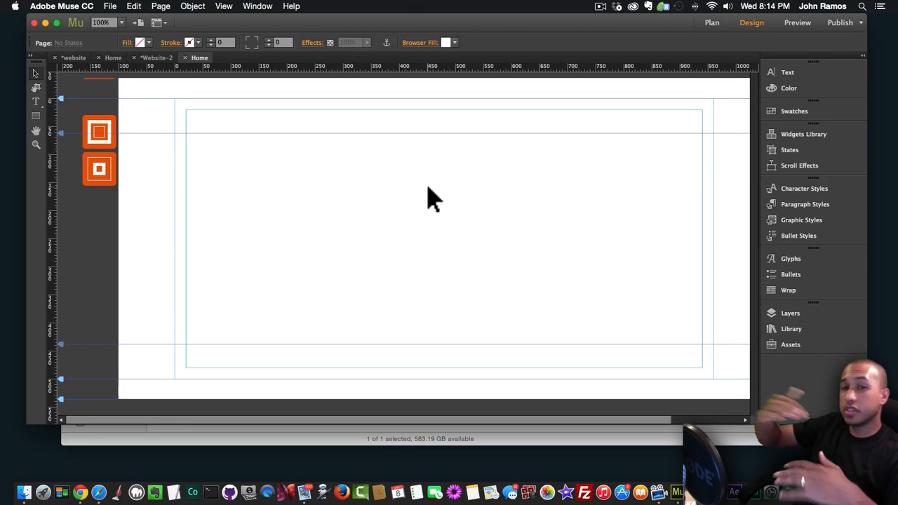
left_click(102, 98)
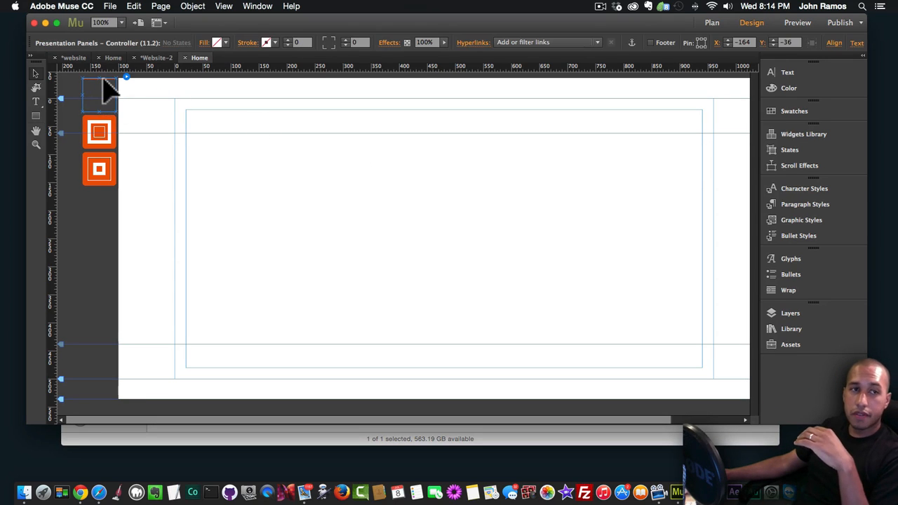
left_click(100, 137)
left_click(98, 168)
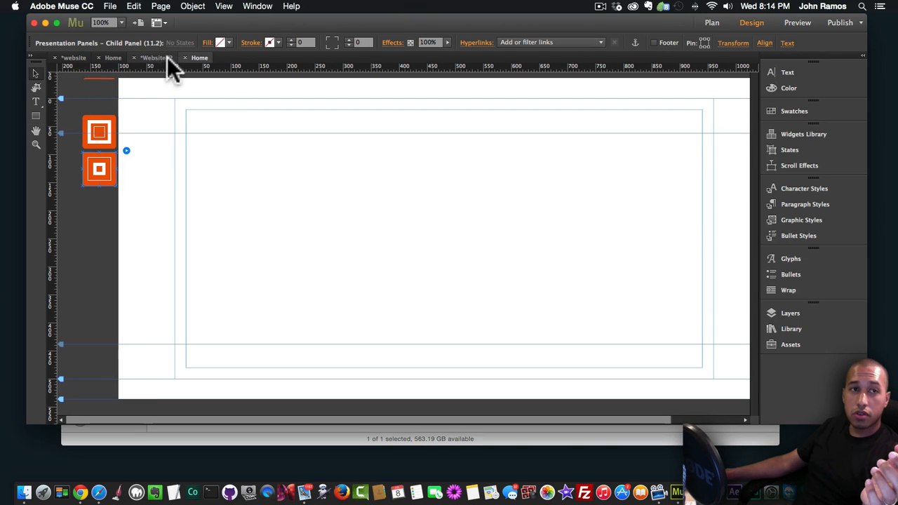
Step: Draw a rectangle at about X 111, Y 96 and fill it with muse-for-you-image-5.jpeg using Scale To Fill fitting
left_click(36, 116)
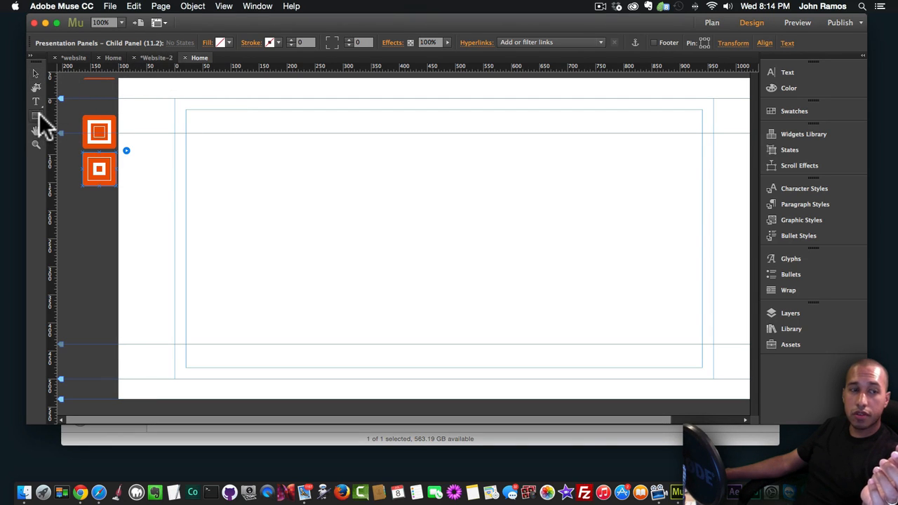
mouse_move(237, 152)
left_mouse_down()
mouse_move(421, 206)
mouse_move(470, 247)
left_mouse_up()
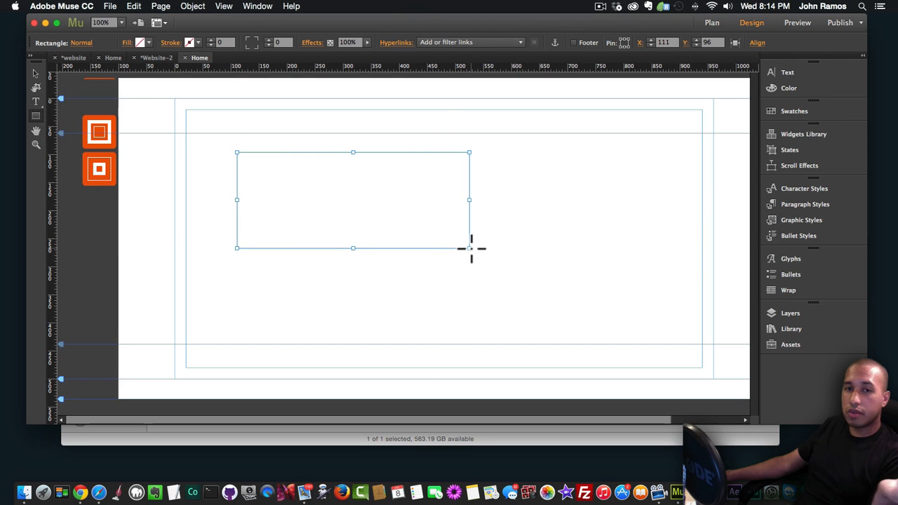
left_click(131, 45)
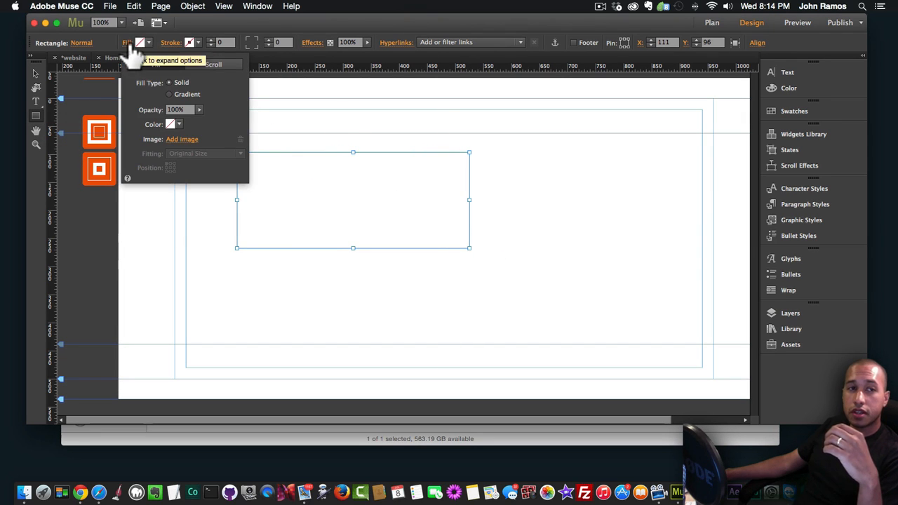
left_click(186, 140)
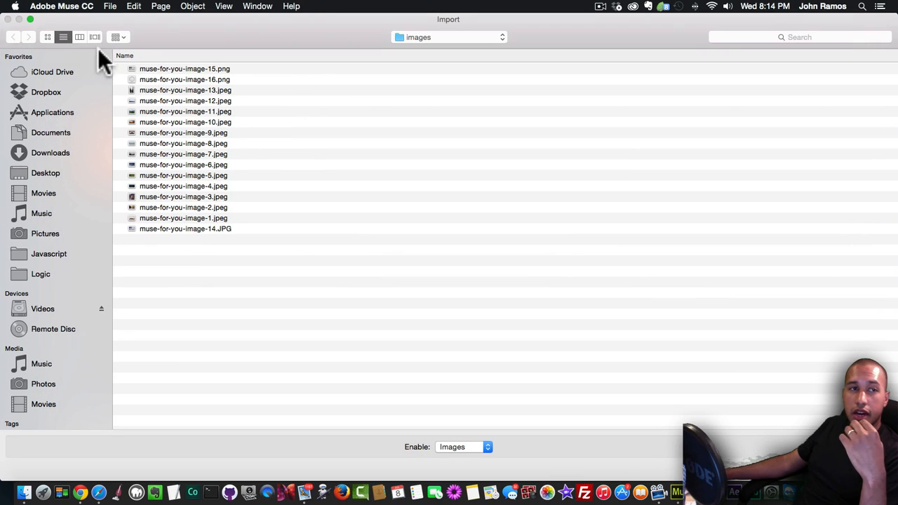
left_click(48, 37)
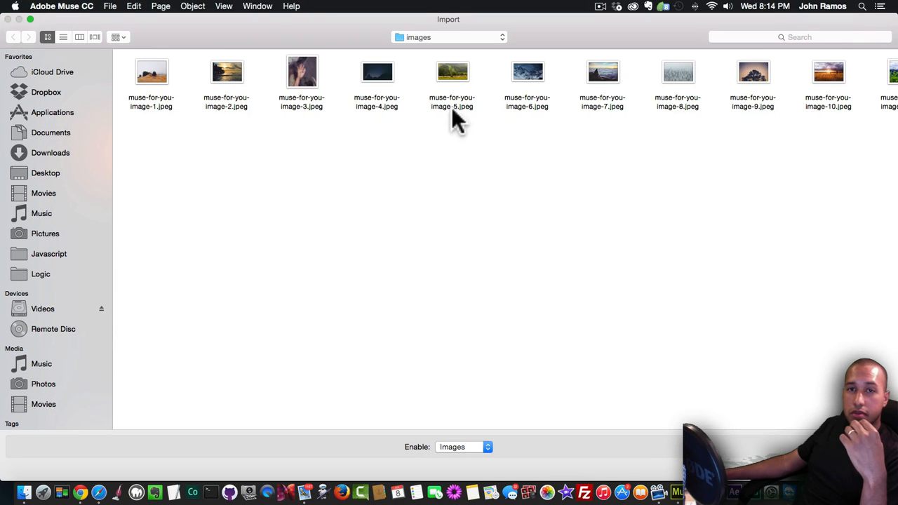
double_click(452, 71)
left_click(219, 152)
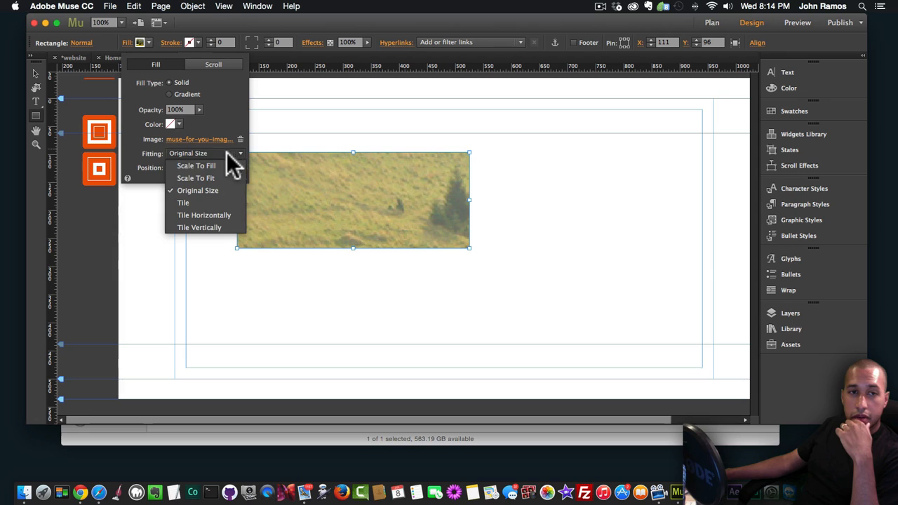
left_click(211, 166)
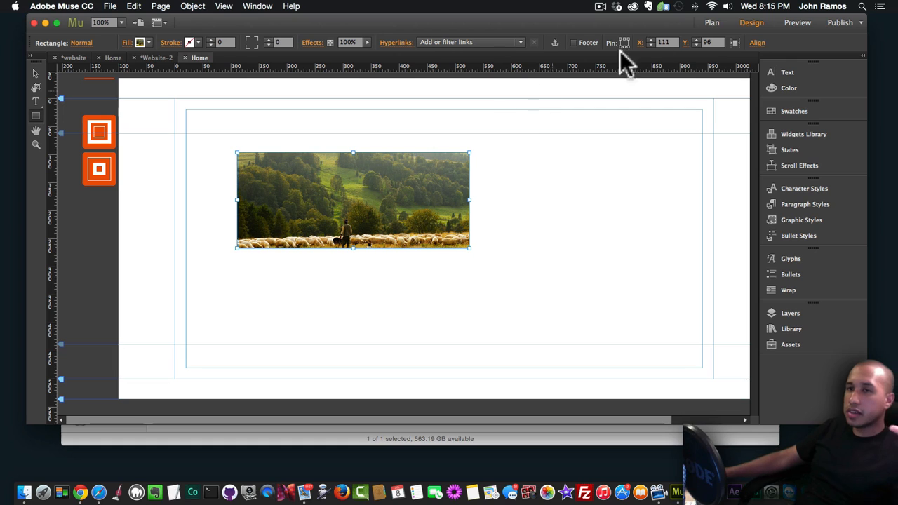
Step: Make the image rectangle 100% browser width and stretch it vertically from the page's top edge at Y -36 down to the guide above the footer
left_click(734, 42)
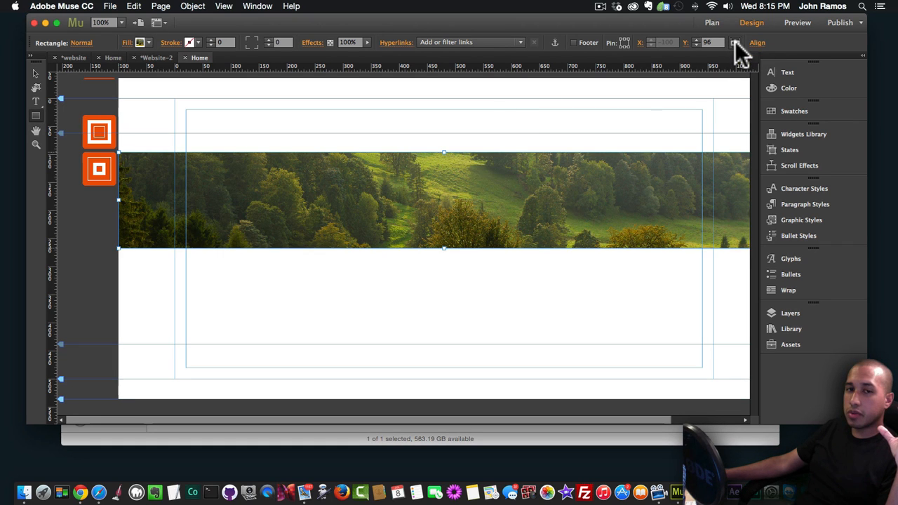
left_click(36, 73)
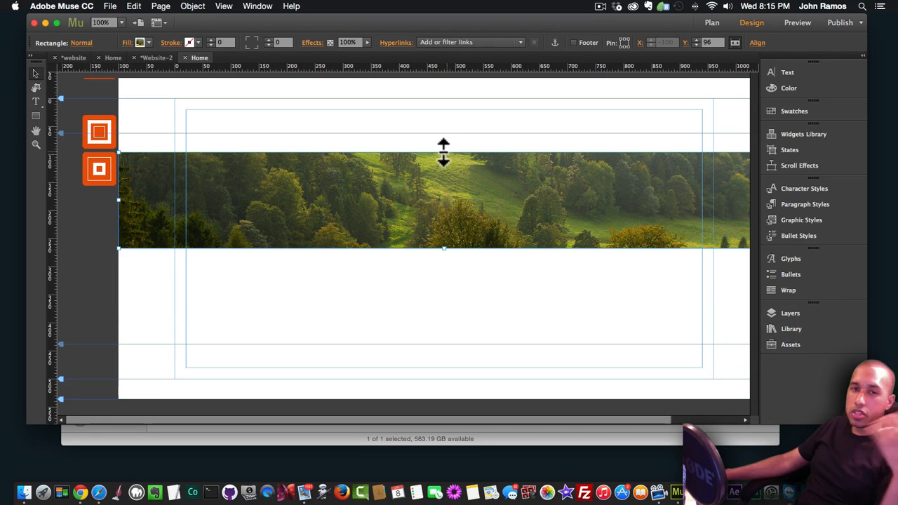
left_click_drag(445, 150, 440, 104)
left_click_drag(444, 273, 468, 372)
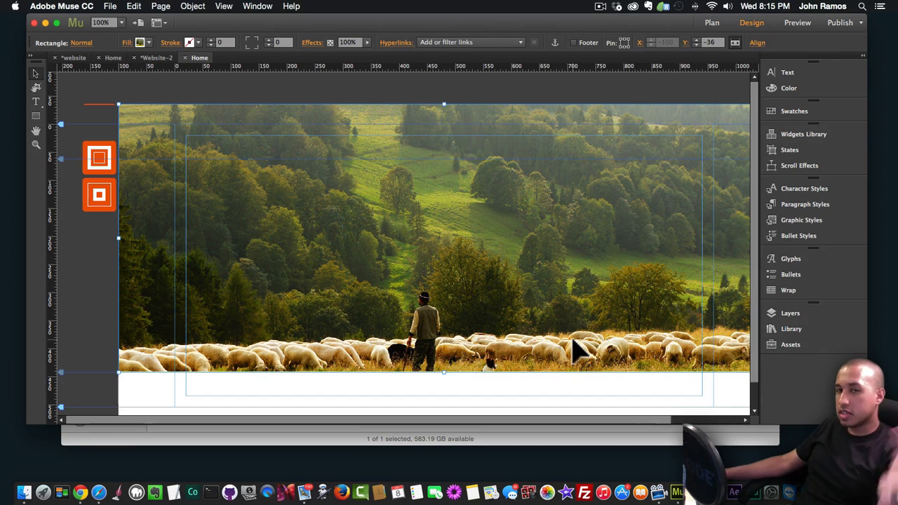
Step: Preview the Home page in Chrome, checking the image rectangle and the navigation dot, and return to Muse
key("shift+super+e")
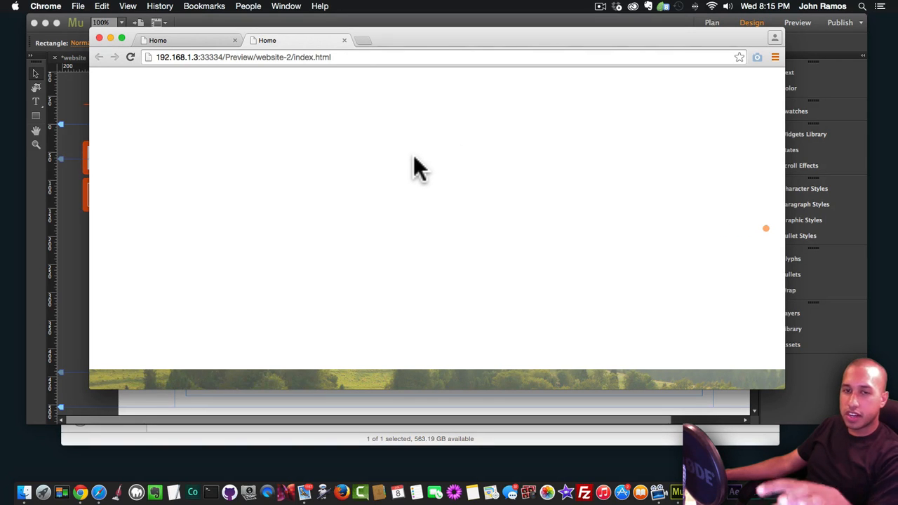
left_click(80, 301)
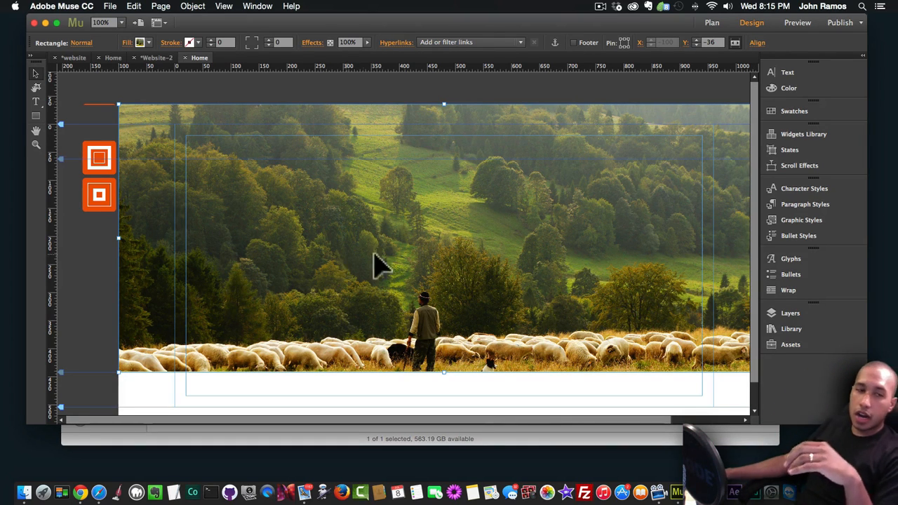
Step: Open the Parent Panel widget's options, look over its panel ID, and set the Pagination Dot Hover Display Title to "Slide 1"
left_click(103, 168)
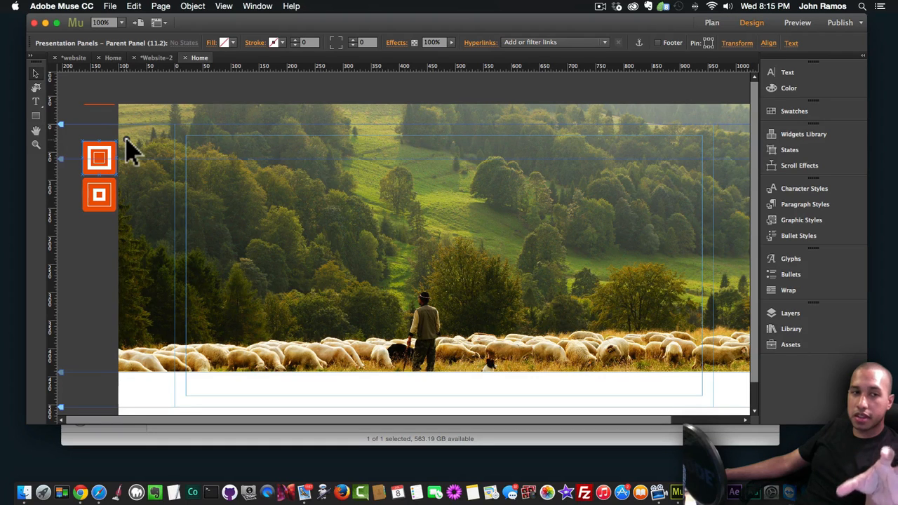
left_click(126, 138)
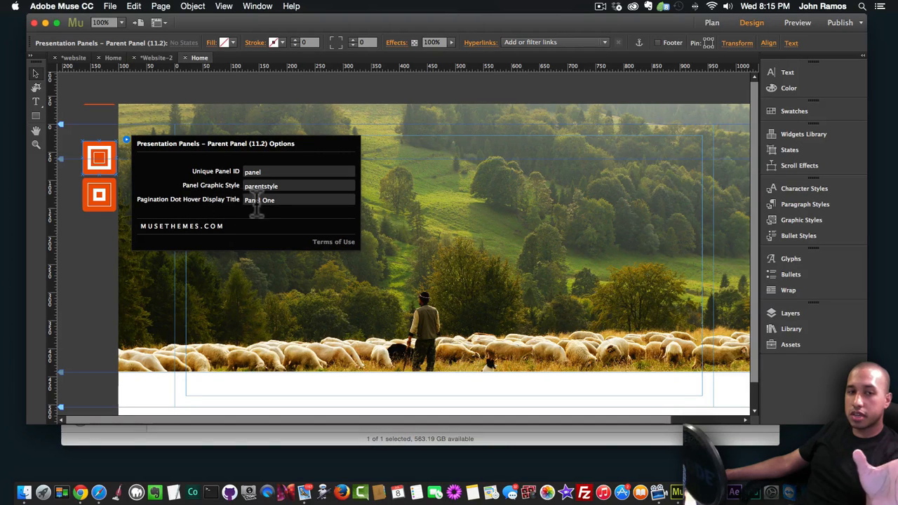
left_click_drag(276, 201, 244, 202)
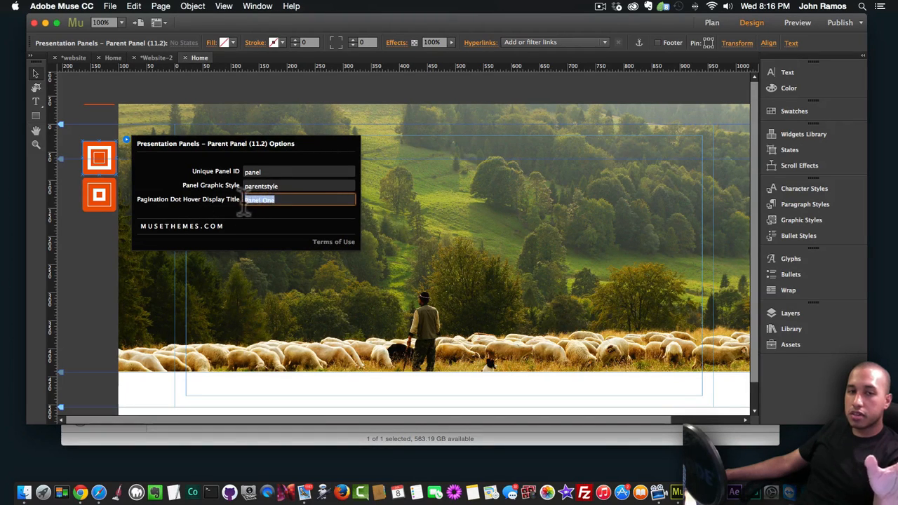
left_click(266, 172)
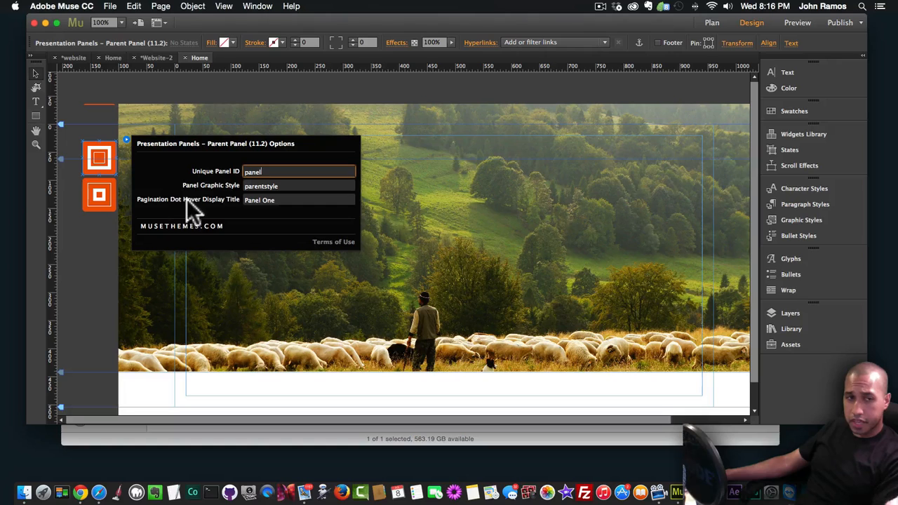
left_click(277, 199)
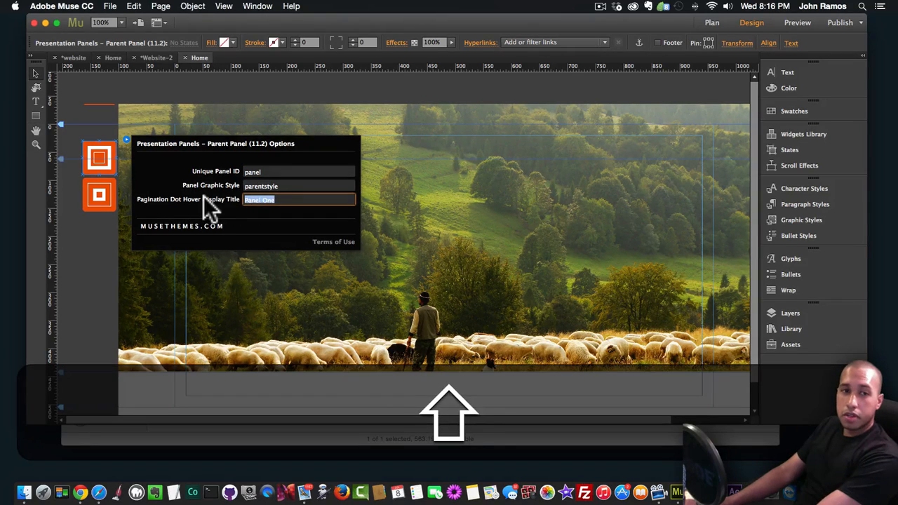
type("Page 1")
key("BackSpace")
key("BackSpace")
key("BackSpace")
key("BackSpace")
key("BackSpace")
key("BackSpace")
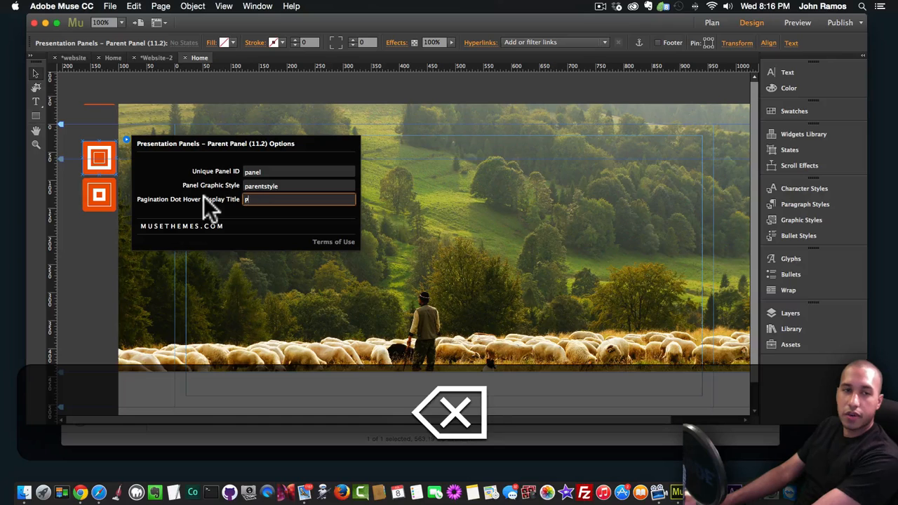
type("Slide 1")
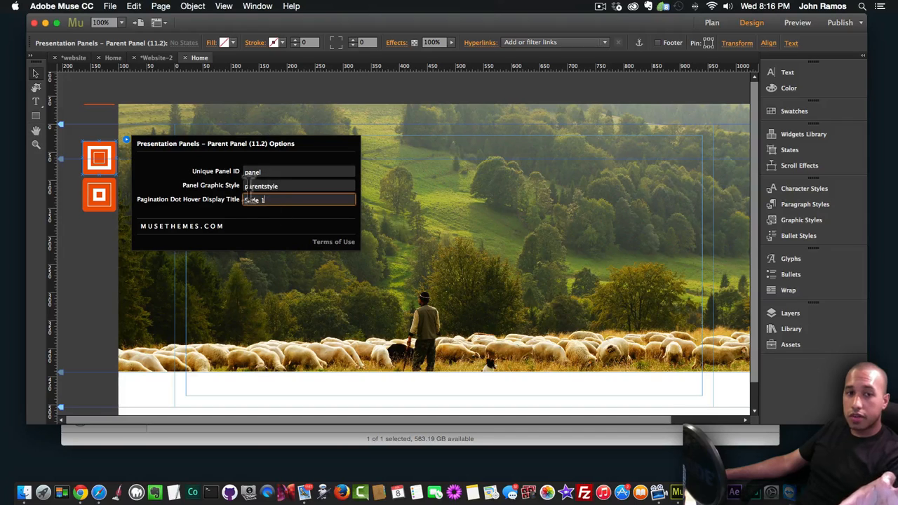
Step: Create a new graphic style from the sheep image rectangle and apply it to that rectangle
left_click(299, 282)
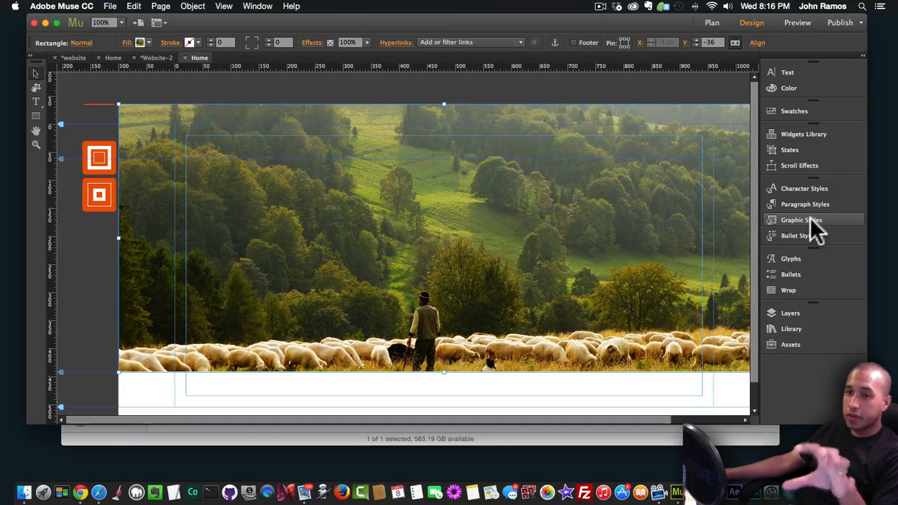
left_click(260, 7)
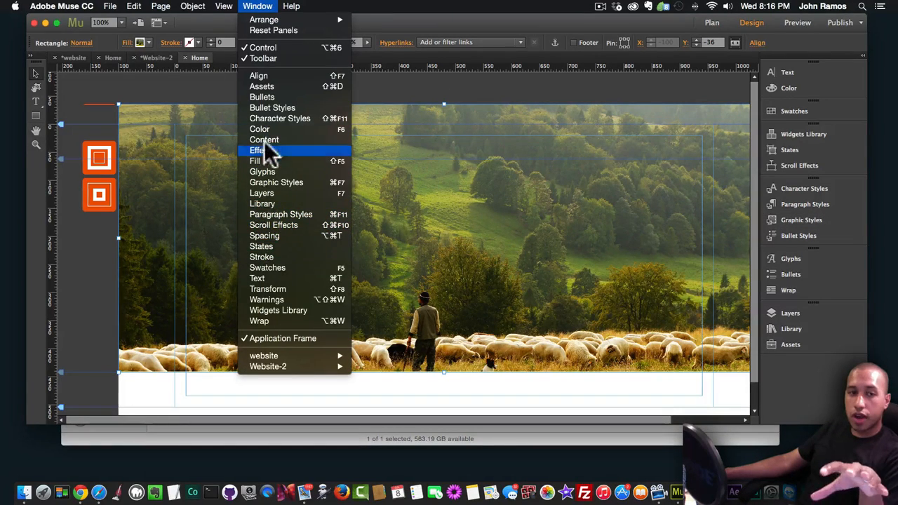
left_click(265, 181)
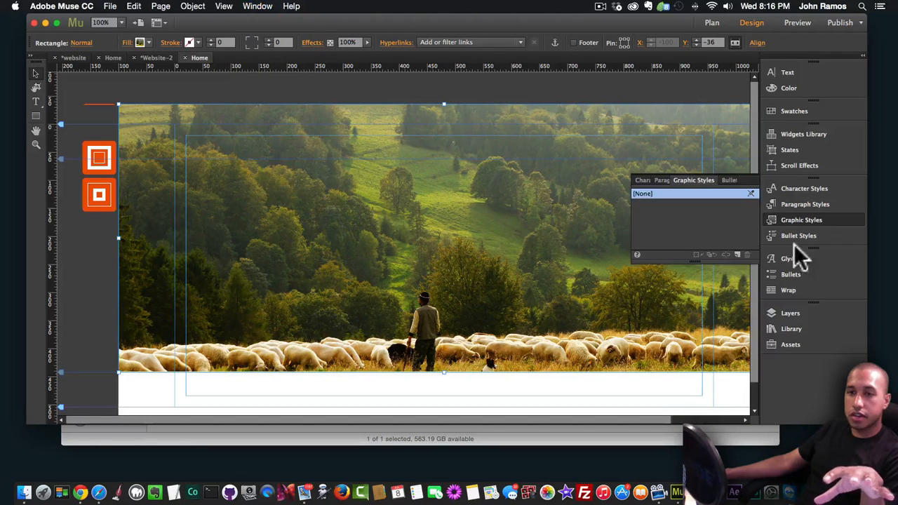
left_click(797, 218)
left_click(793, 219)
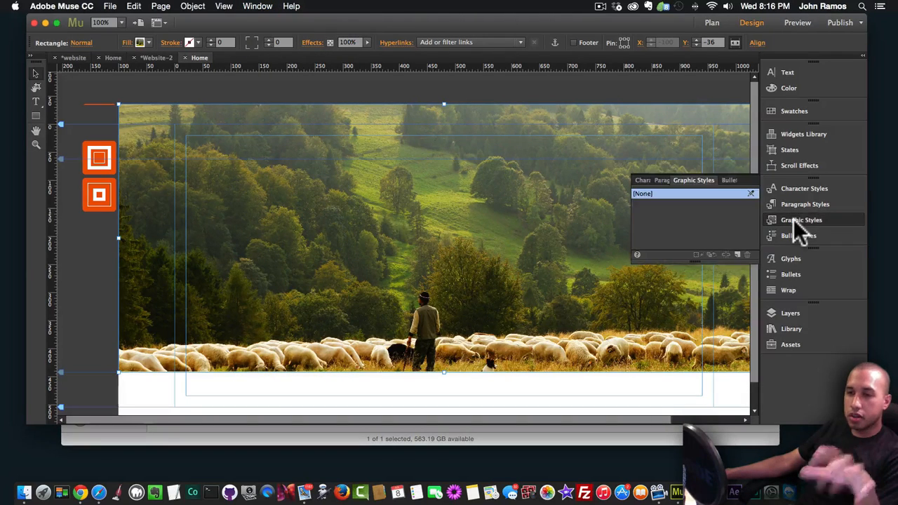
left_click(737, 252)
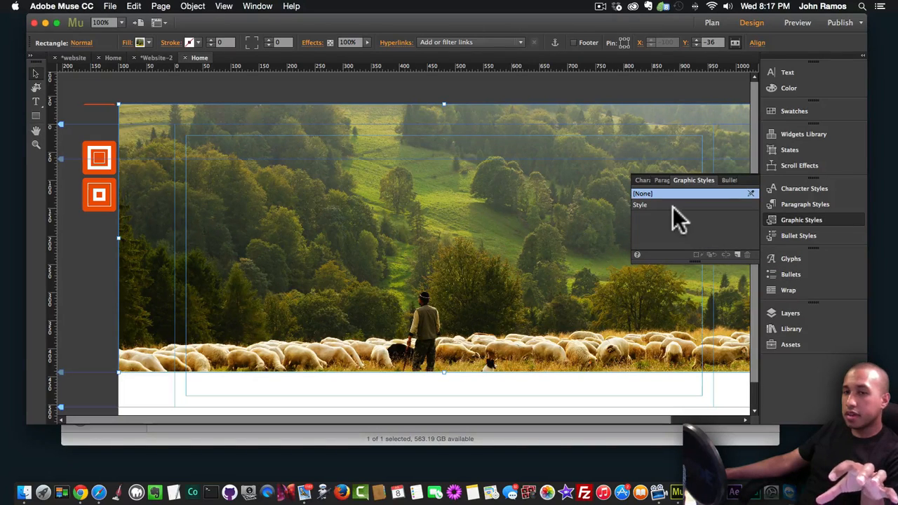
left_click(654, 205)
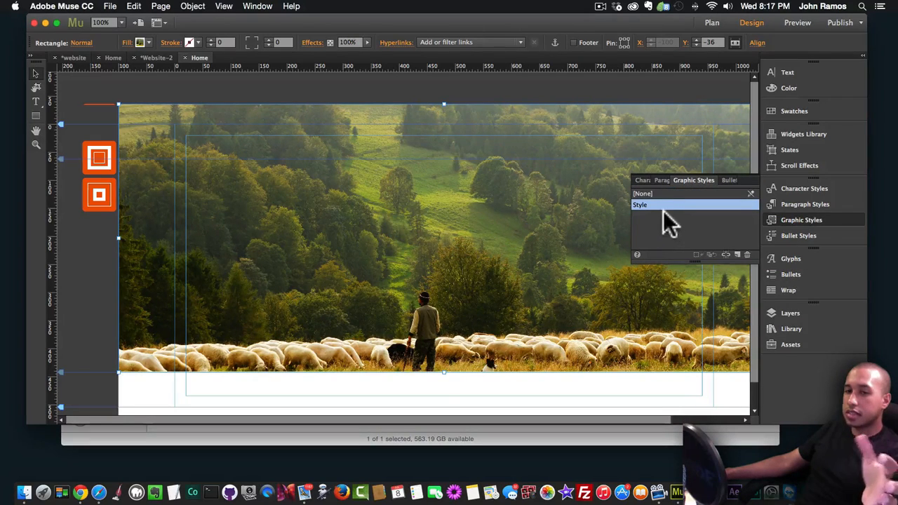
Step: Rename the new graphic style as "parentstyle"
mouse_move(645, 202)
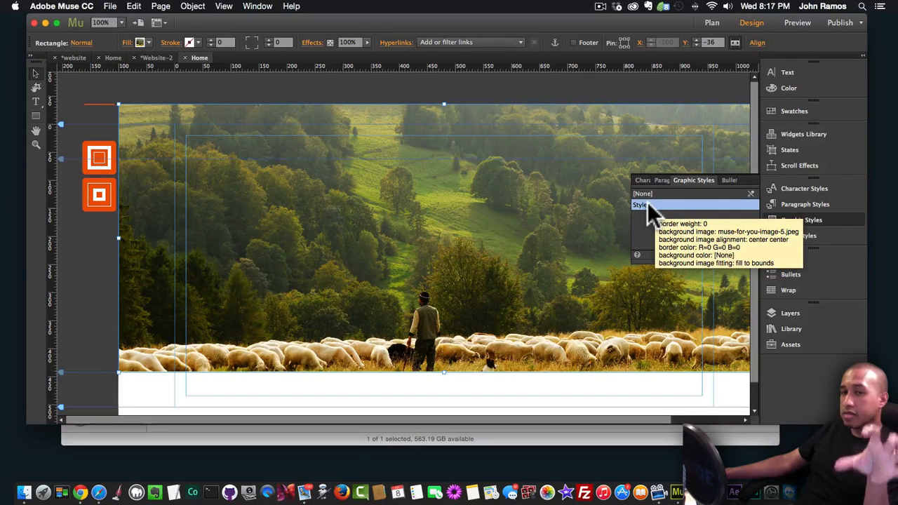
double_click(642, 207)
type("parentsyt")
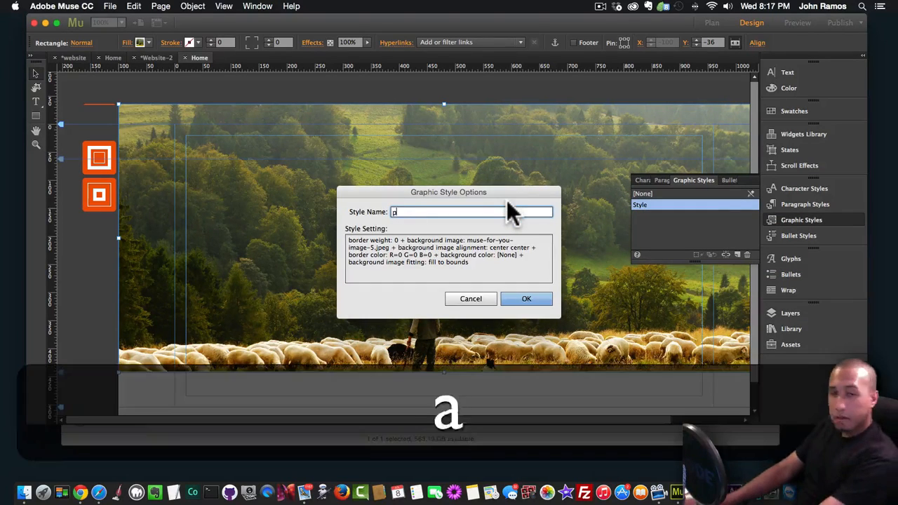
key("BackSpace")
key("BackSpace")
type("tyle")
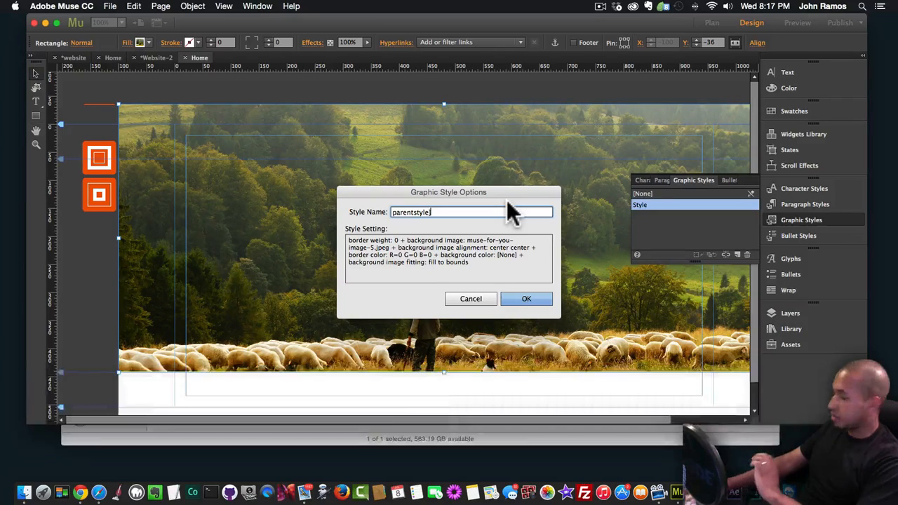
key("Return")
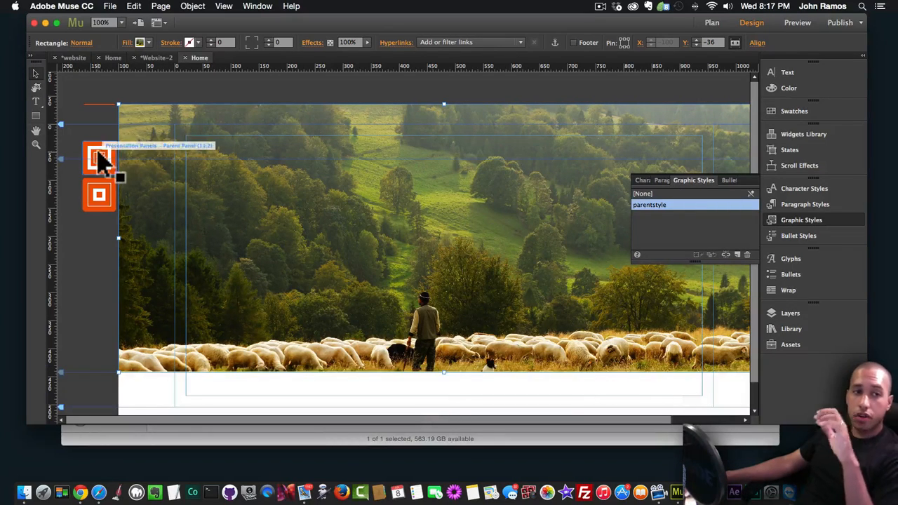
Step: Check the Panel Graphic Style name in the Parent Panel's options, preview the Home page in Chrome, and return to Muse
left_click(103, 157)
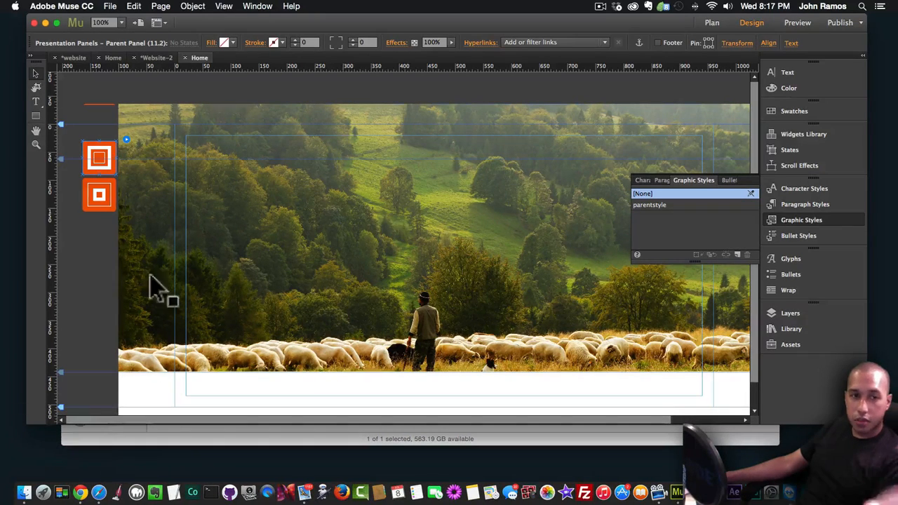
left_click(126, 140)
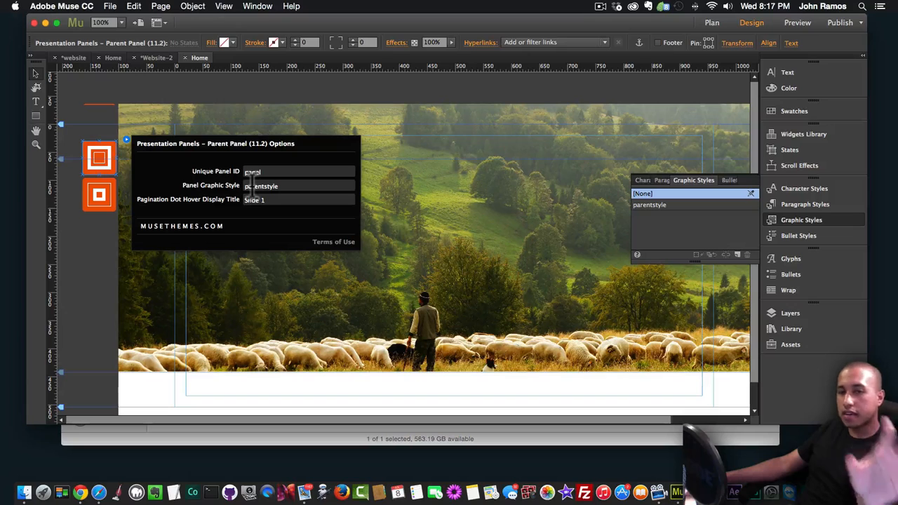
left_click(532, 234)
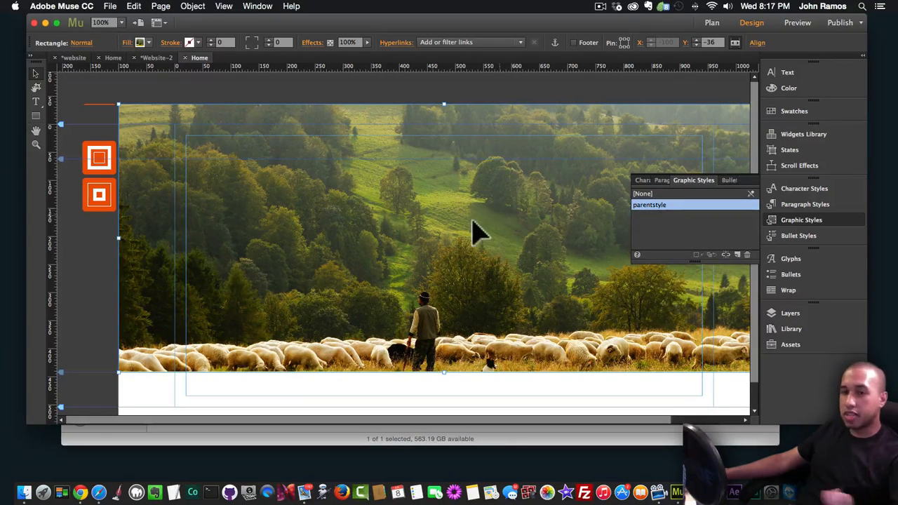
key("super+shift+e")
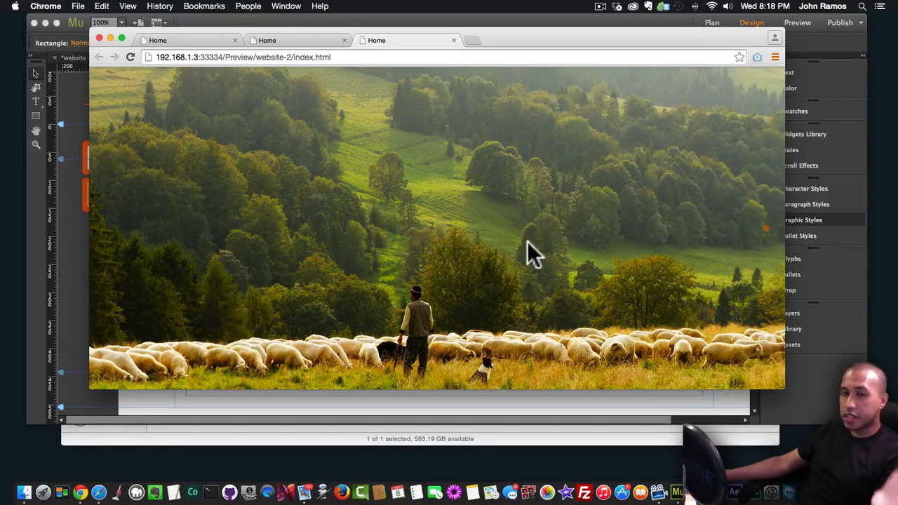
left_click(66, 245)
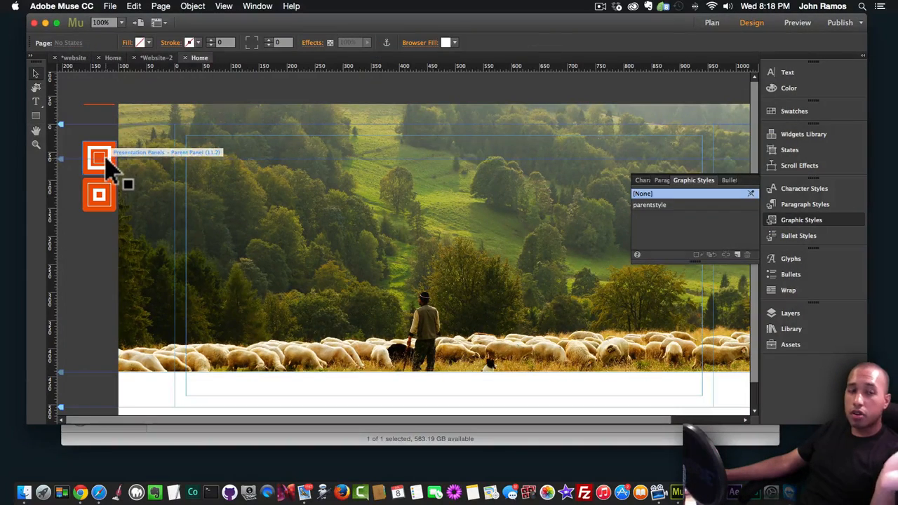
Step: Duplicate the Parent Panel widget and place the copy outside the page's left edge, below the Child Panel widget
left_click(107, 162)
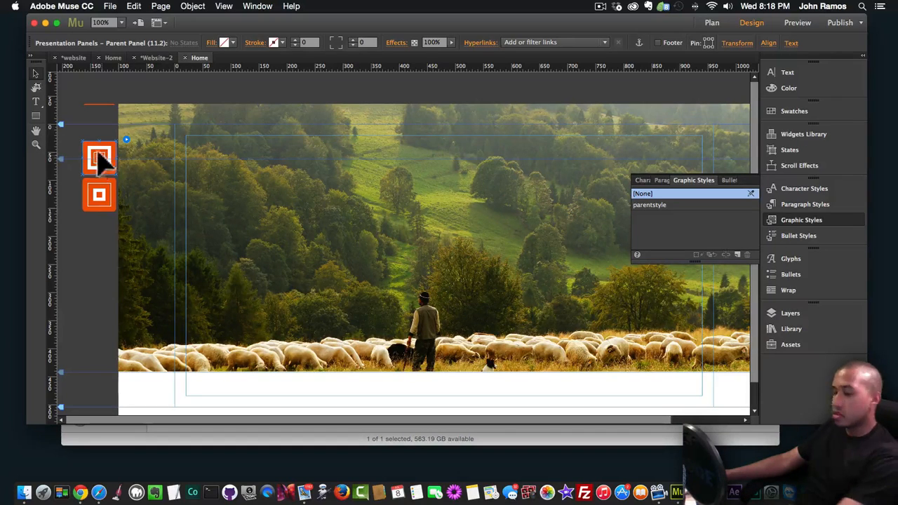
left_click(101, 120)
left_click(102, 162)
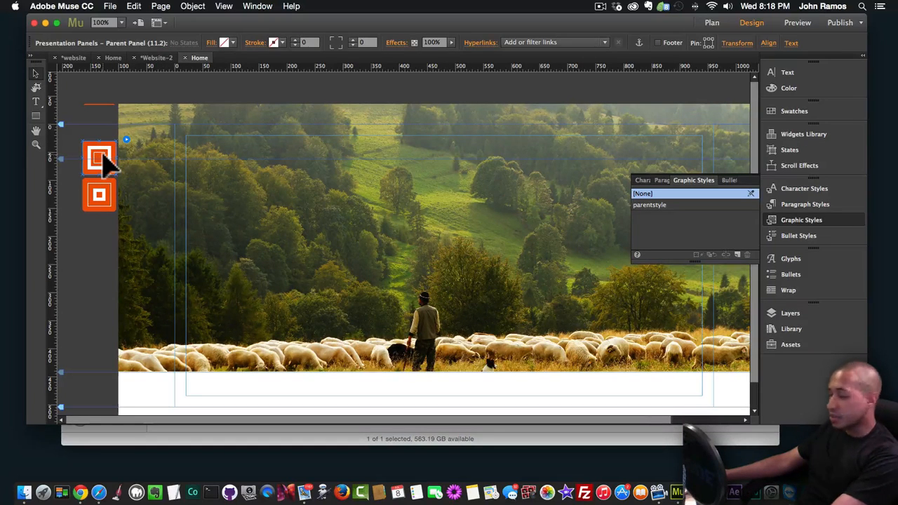
key("super+c")
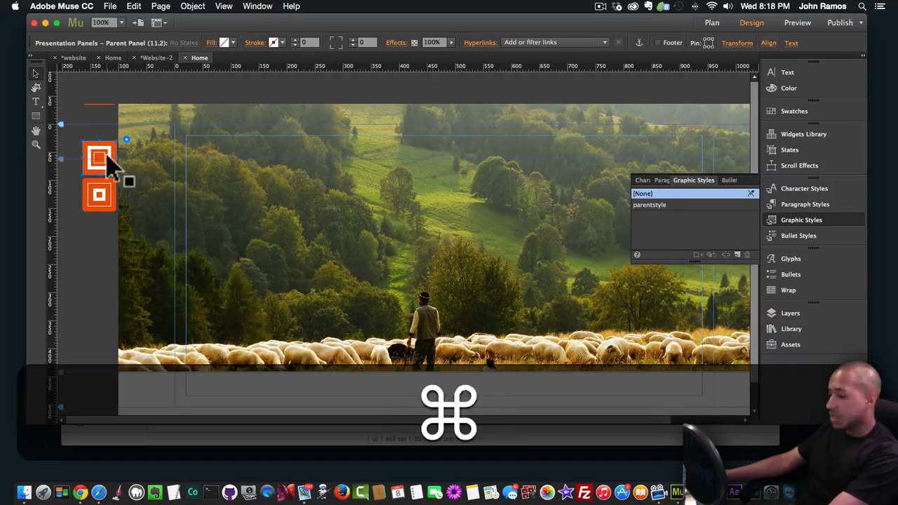
key("super+v")
left_click_drag(413, 248, 103, 310)
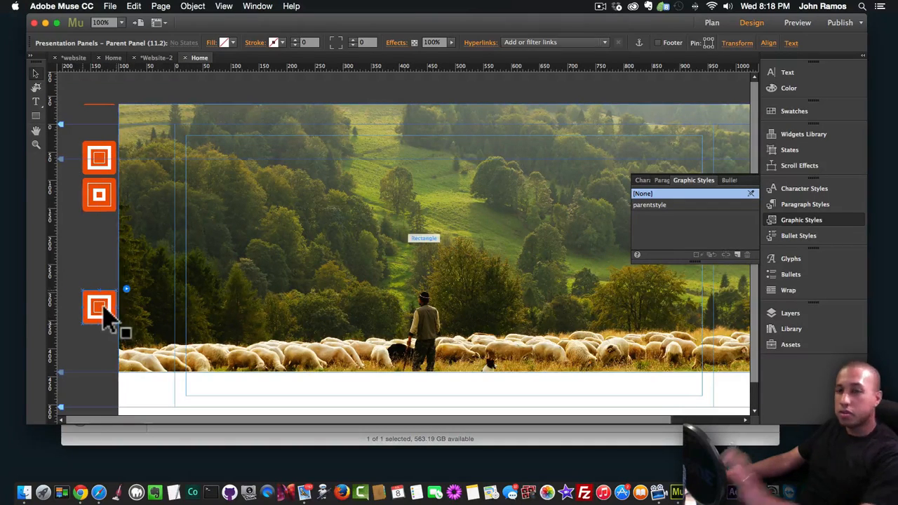
left_click(103, 167)
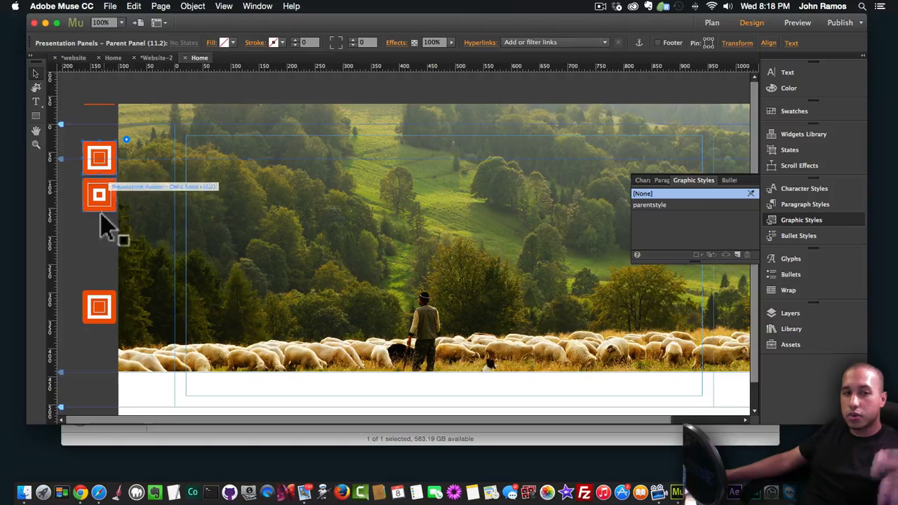
left_click(104, 312)
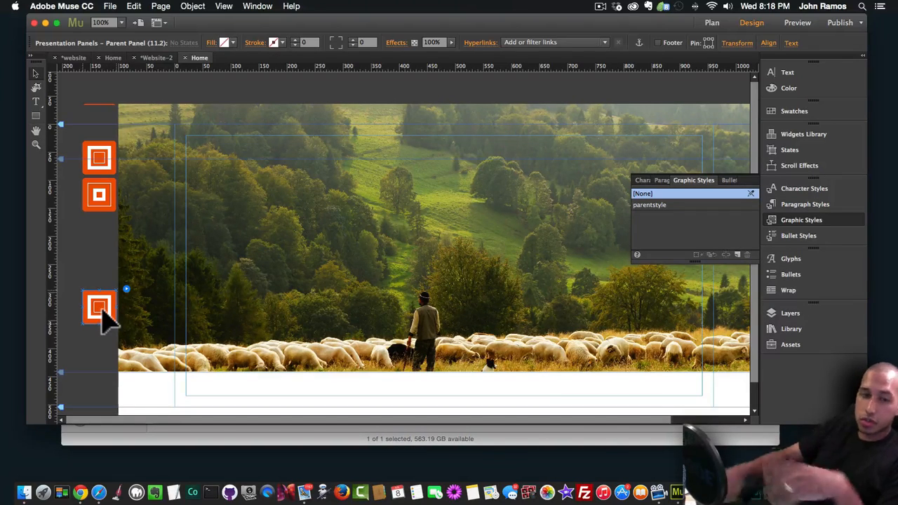
Step: Draw a second rectangle below the sheep image and move it against the page's left edge at X -100, Y 446
scroll(210, 300, "down", 1)
left_click(263, 263)
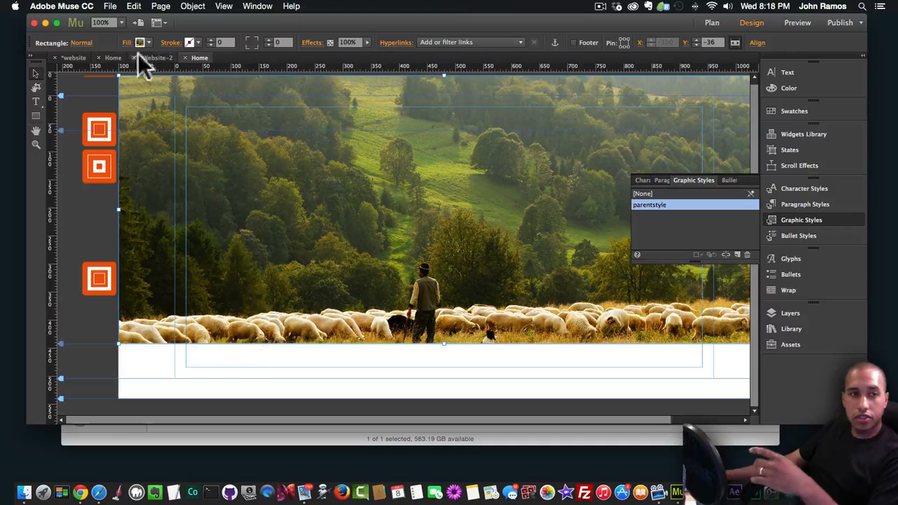
left_click(36, 116)
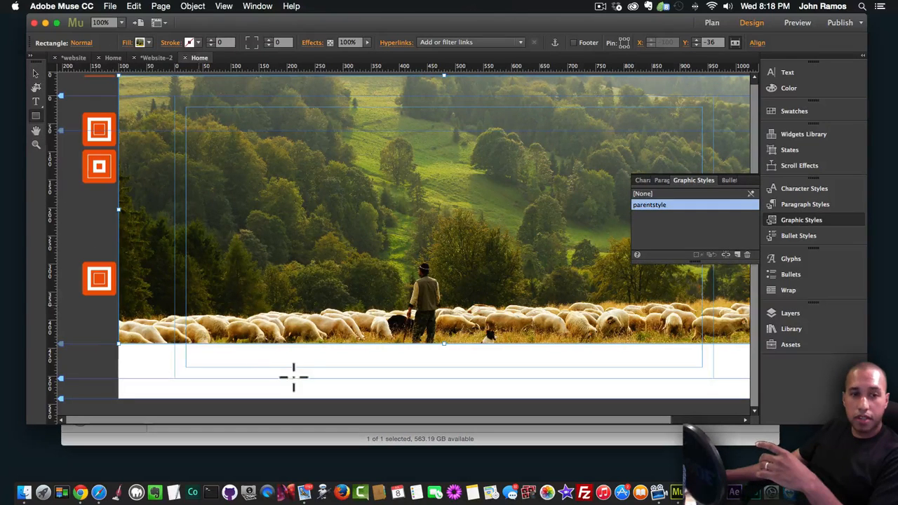
left_click_drag(88, 332, 510, 386)
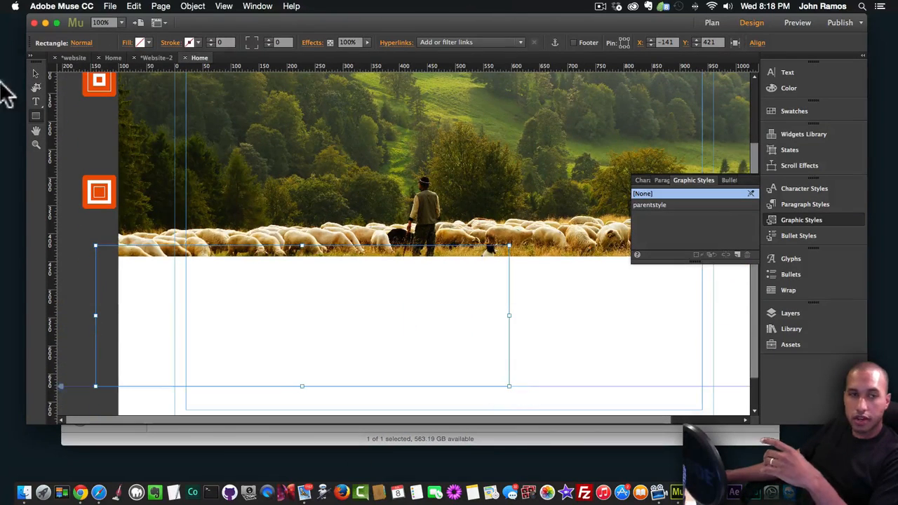
left_click(36, 73)
left_click_drag(281, 353, 301, 365)
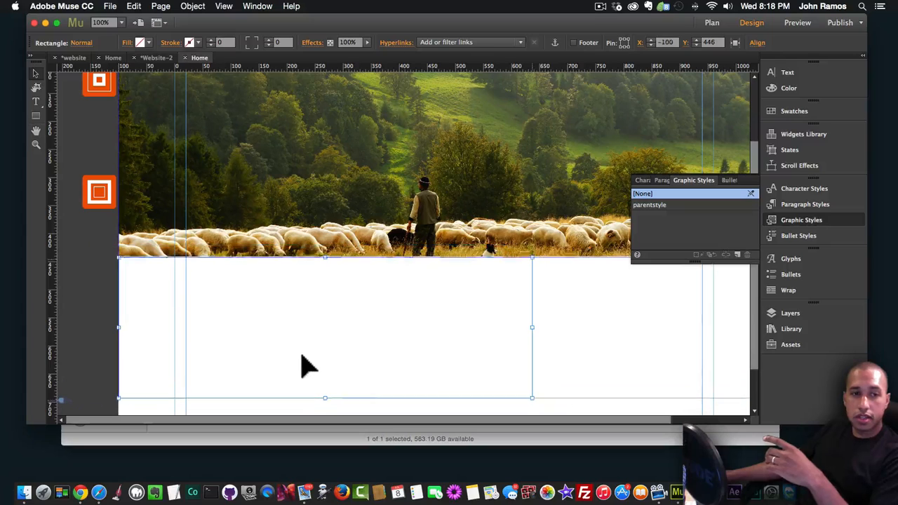
Step: Make the second rectangle 100% browser width with its top at Y 442, and stretch its lower edge further down the page
left_click_drag(531, 328, 702, 327)
left_click(734, 42)
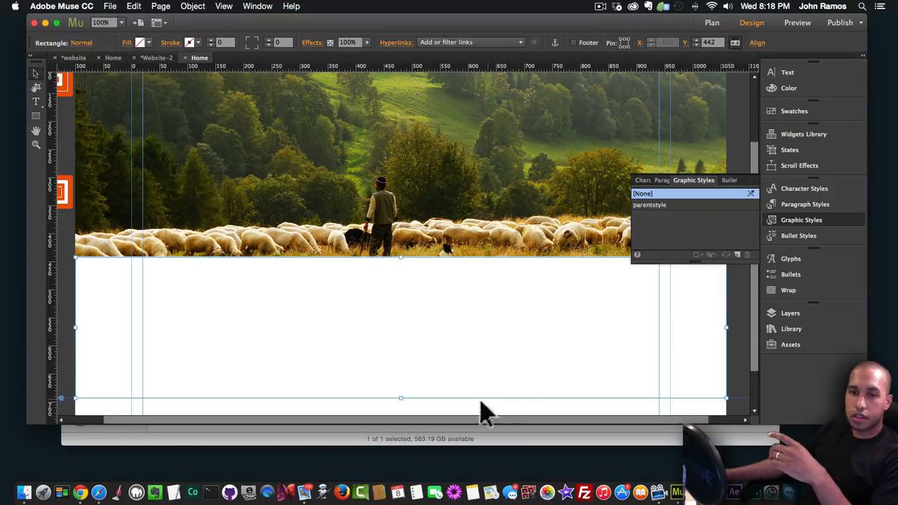
mouse_move(402, 400)
left_mouse_down()
mouse_move(404, 435)
mouse_move(408, 386)
left_mouse_up()
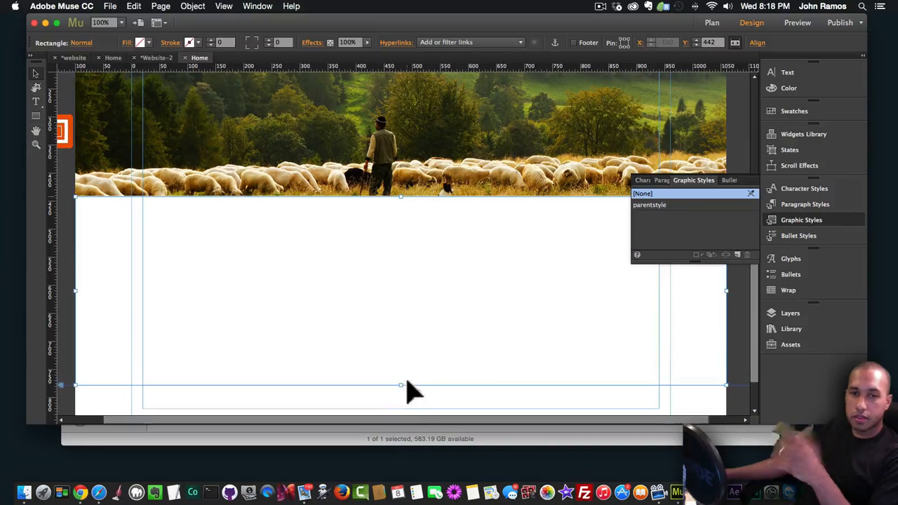
Step: Fill the second rectangle with muse-for-you-image-2.jpeg using Scale To Fill fitting and the centre position
left_click(127, 43)
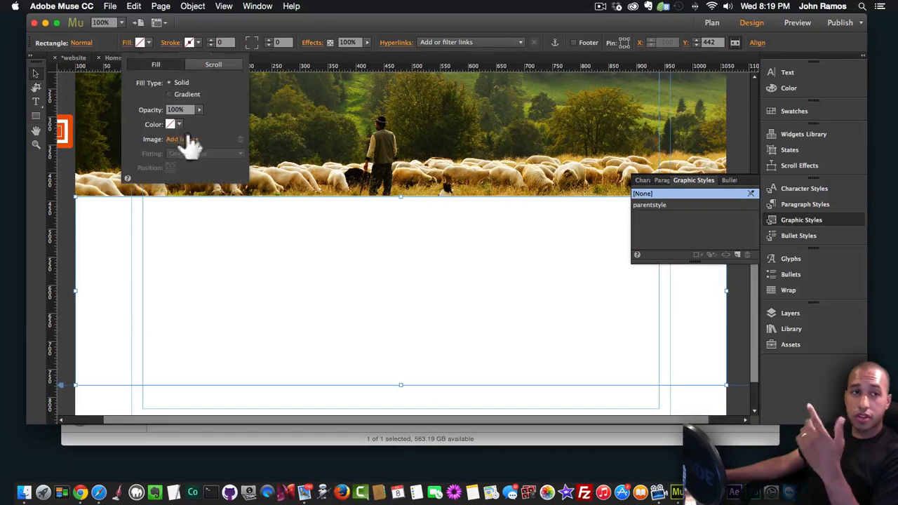
left_click(184, 139)
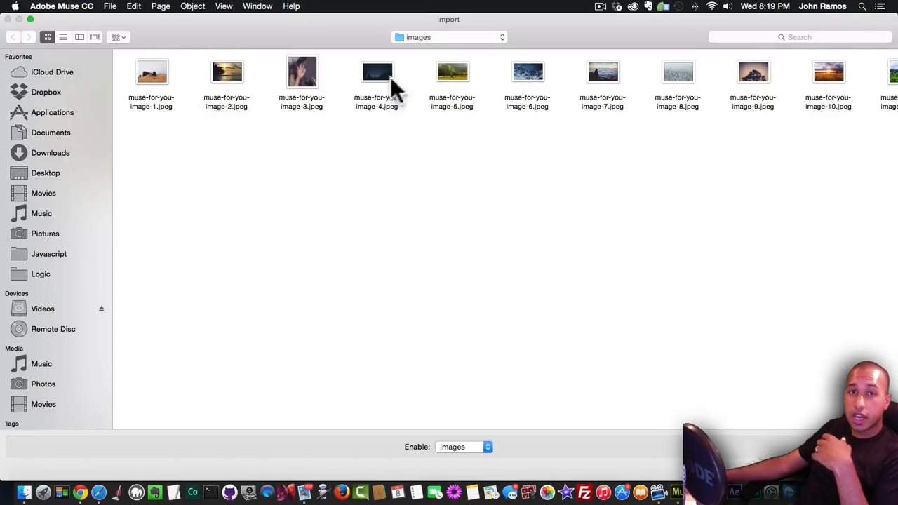
left_click(527, 78)
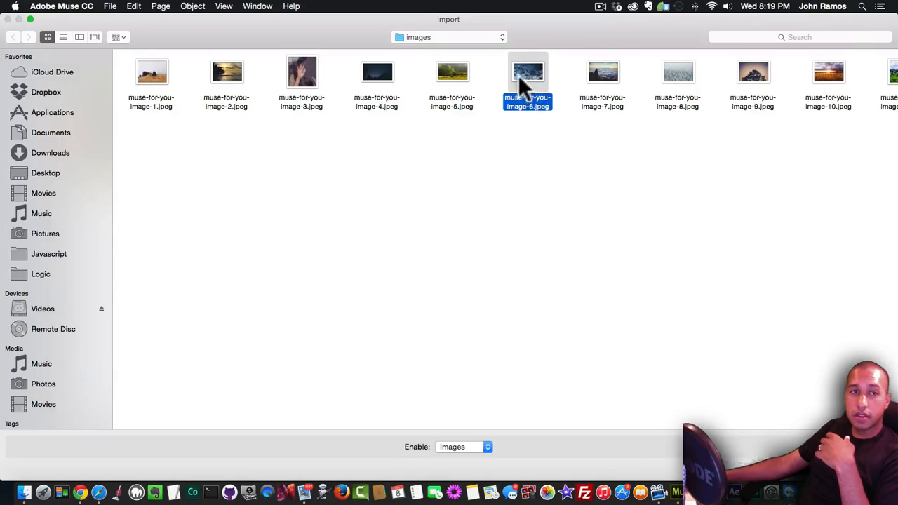
double_click(230, 70)
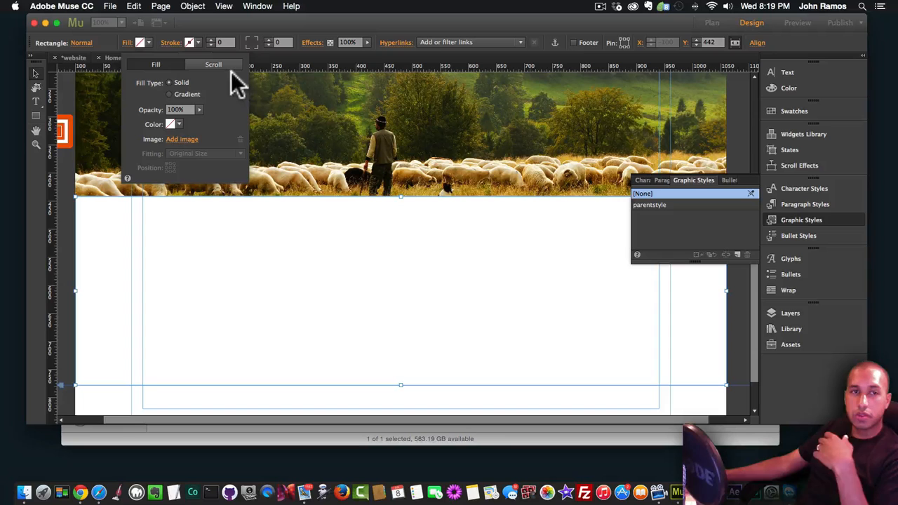
left_click(215, 153)
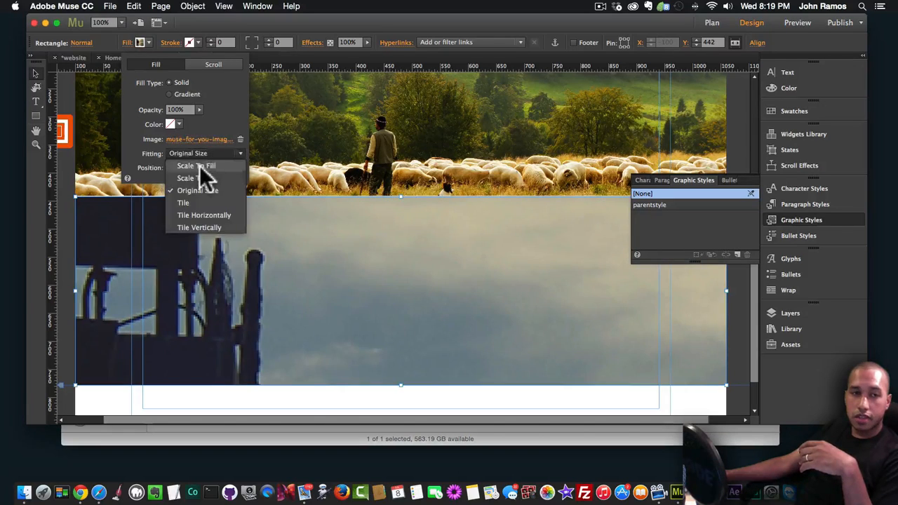
left_click(199, 169)
left_click(170, 170)
left_click(290, 251)
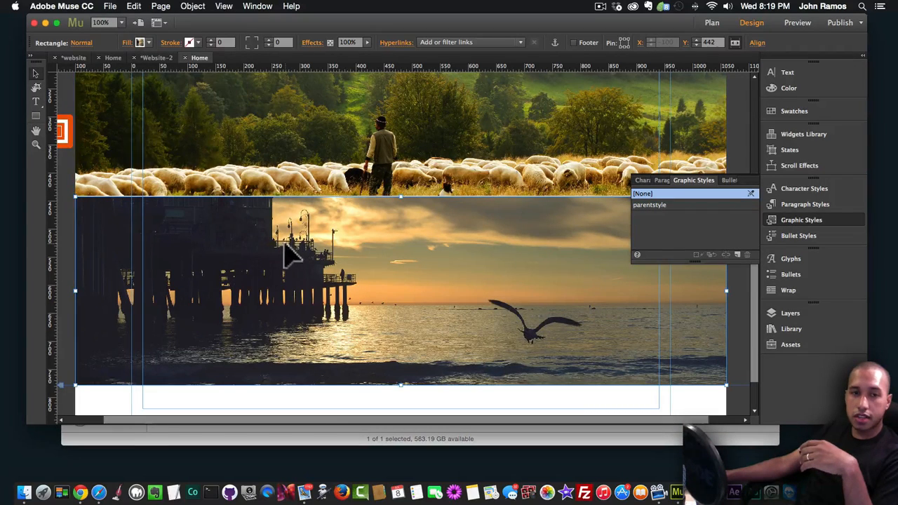
Step: Review the Unique Panel ID, Panel Graphic Style and pagination title options of the duplicated Parent Panel widget
scroll(91, 200, "left", 3)
scroll(91, 200, "up", 5)
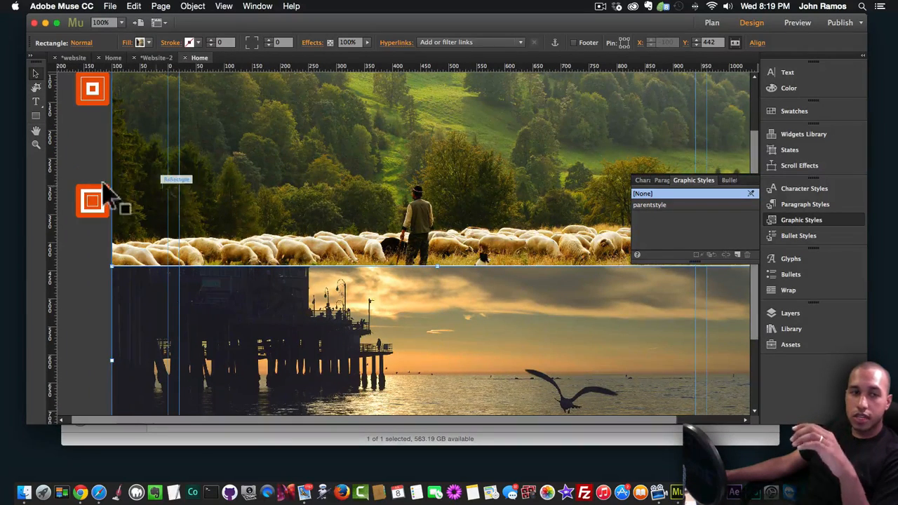
left_click(91, 204)
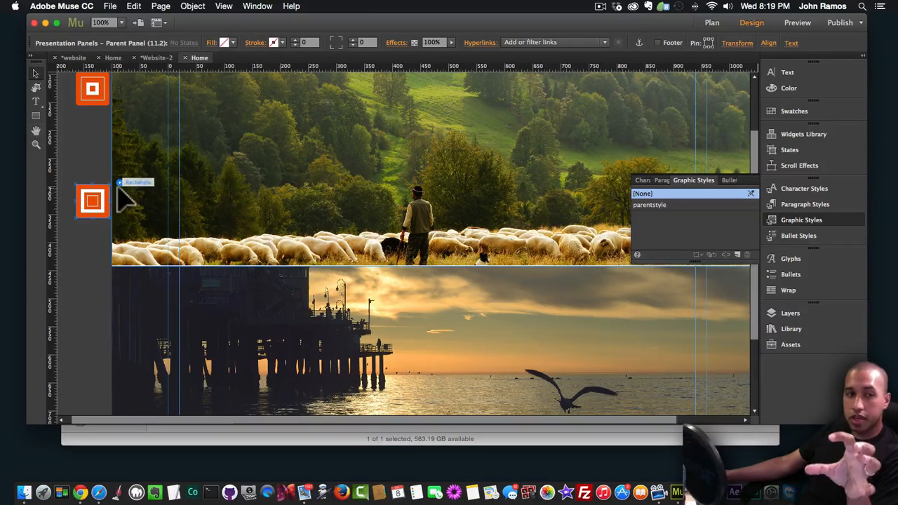
left_click(119, 183)
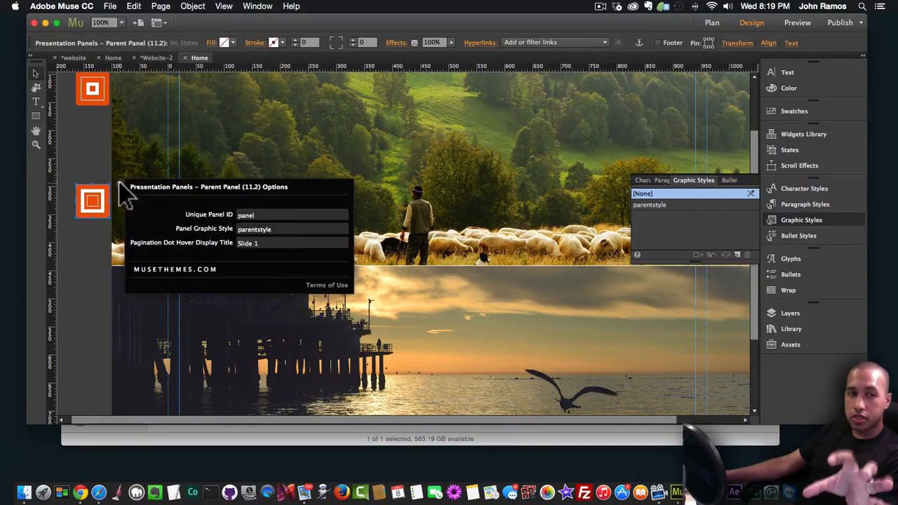
left_click(266, 214)
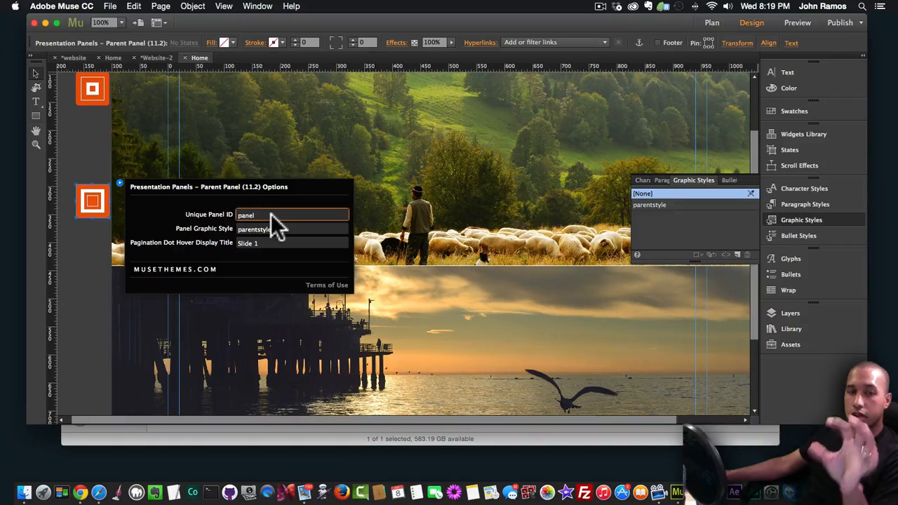
Step: Preview the page in Chrome and scroll through the panels
left_click(84, 261)
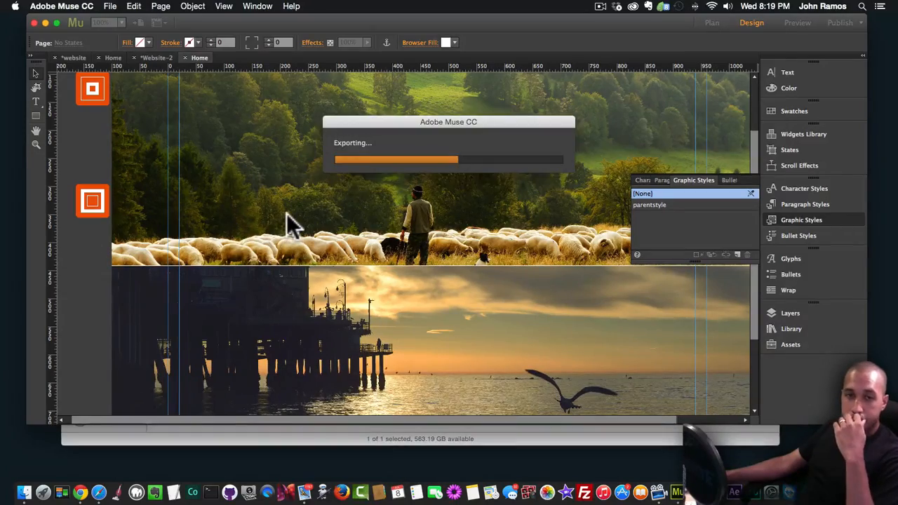
scroll(462, 226, "down", 5)
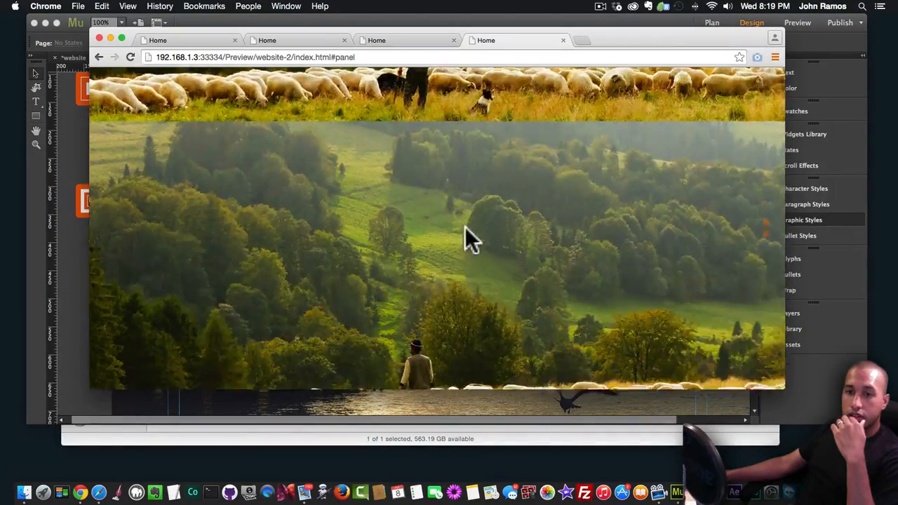
scroll(462, 227, "up", 5)
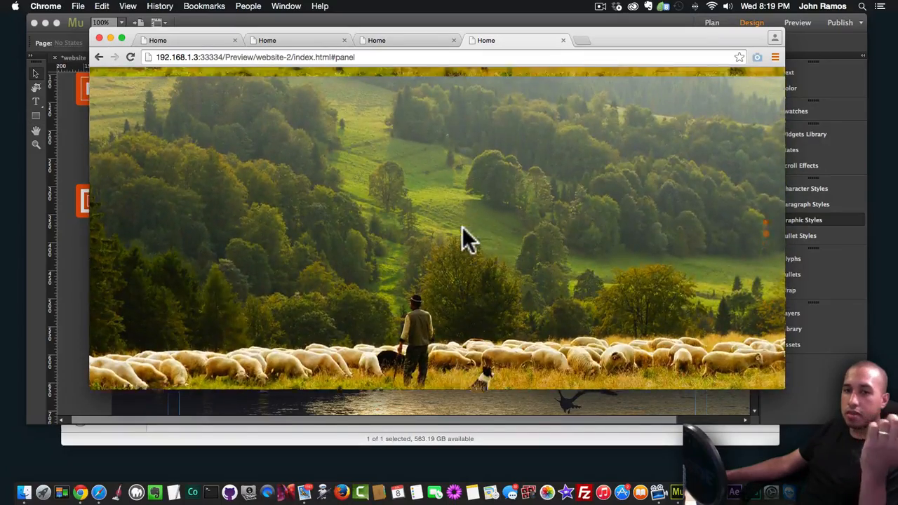
scroll(464, 231, "down", 5)
scroll(467, 237, "up", 5)
Step: Back in Adobe Muse, give the duplicated Parent Panel the Unique Panel ID panel2, graphic style parentstyle2 and pagination title Slide 2
left_click(86, 225)
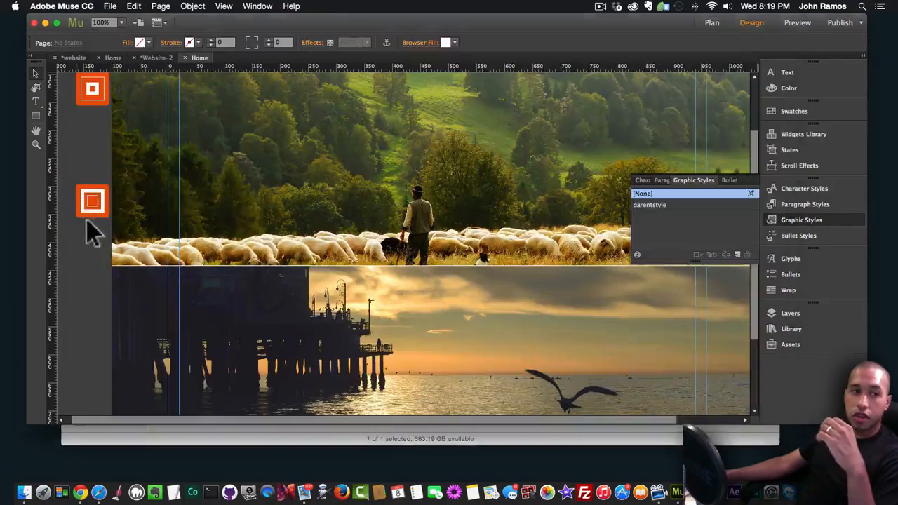
left_click(118, 184)
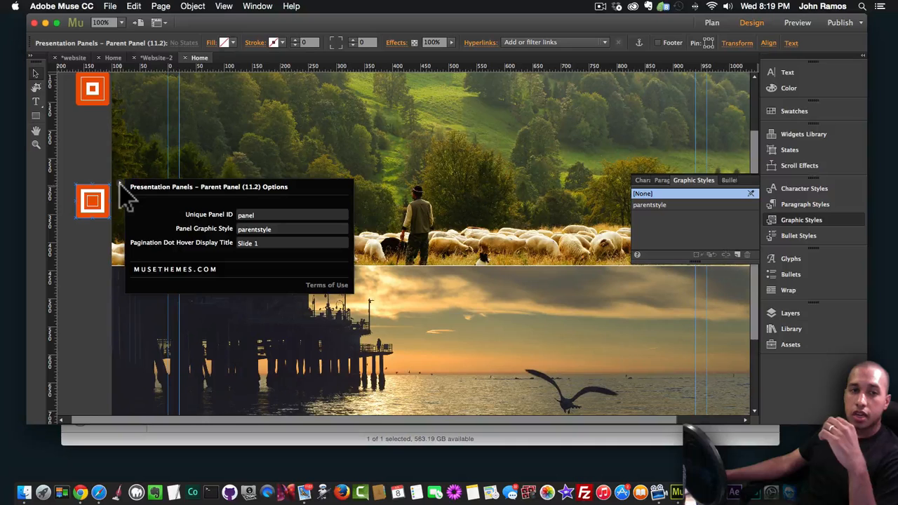
left_click(93, 198)
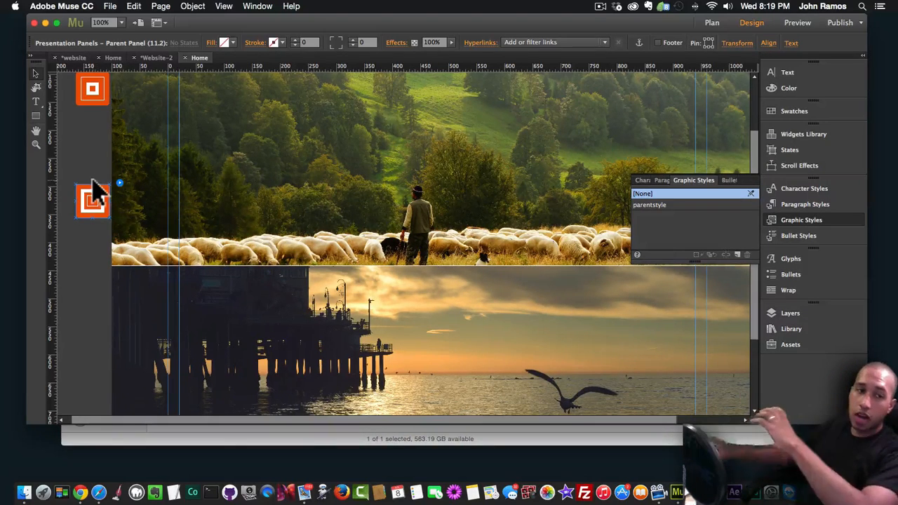
left_click(119, 183)
left_click(253, 214)
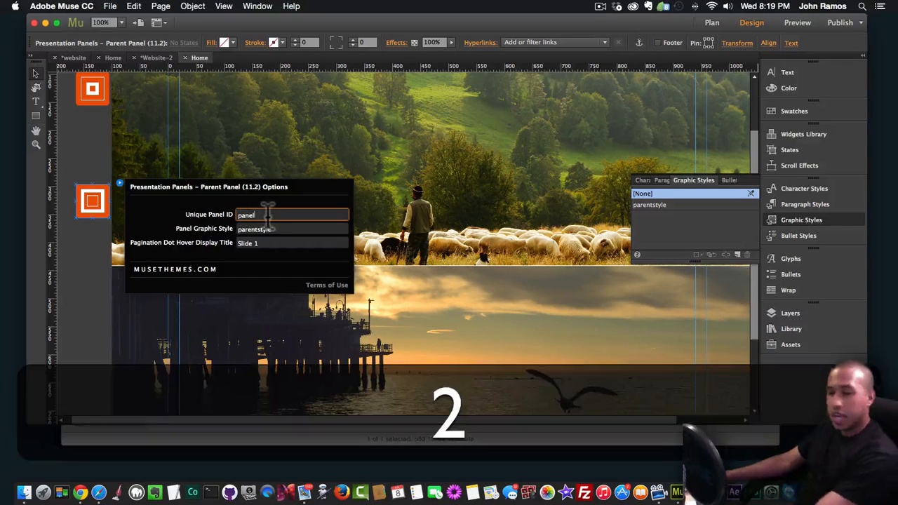
left_click(271, 228)
type("1")
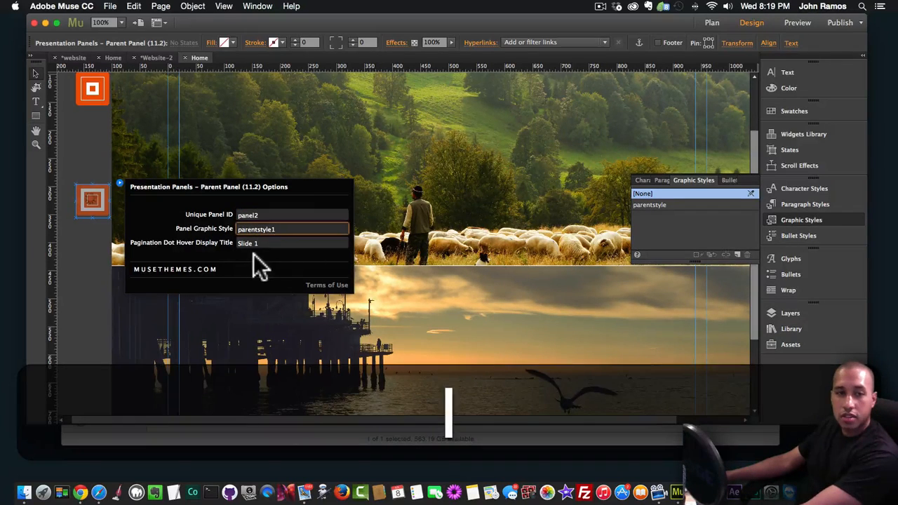
left_click(269, 244)
key("BackSpace")
type("1")
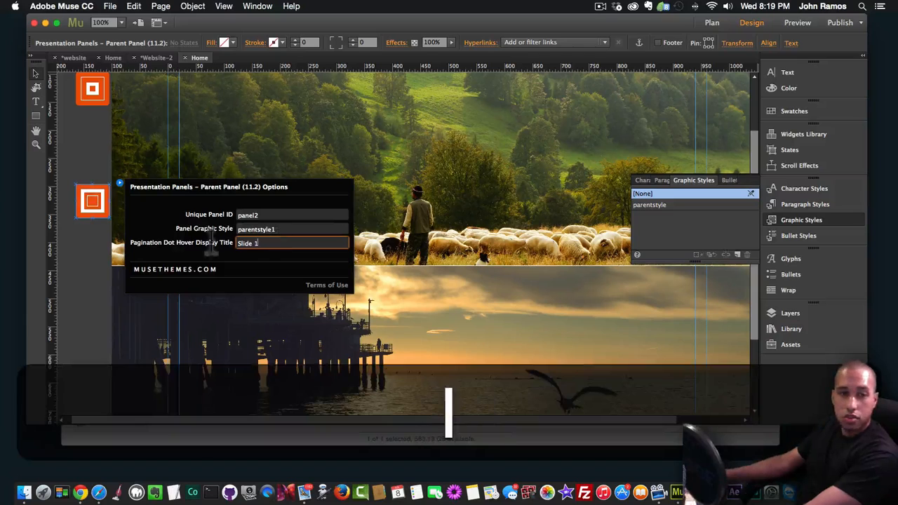
key("BackSpace")
type("2")
left_click(279, 229)
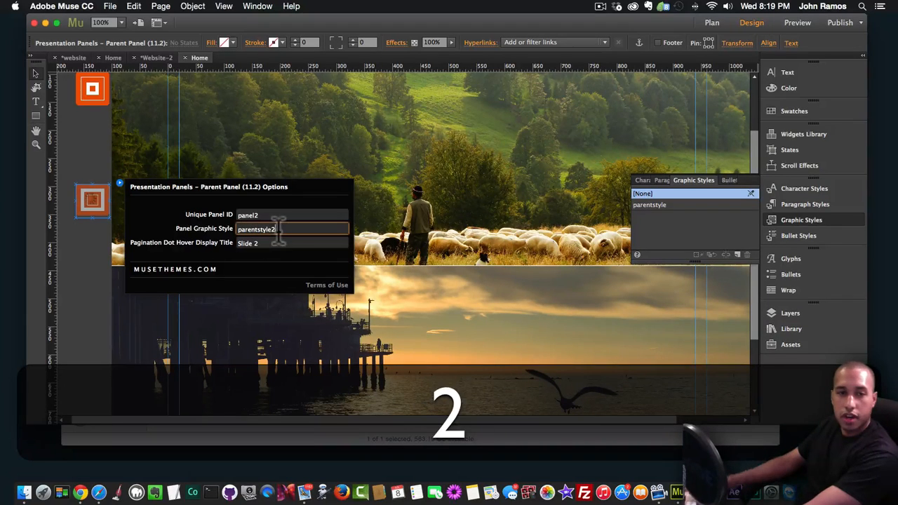
left_click(309, 353)
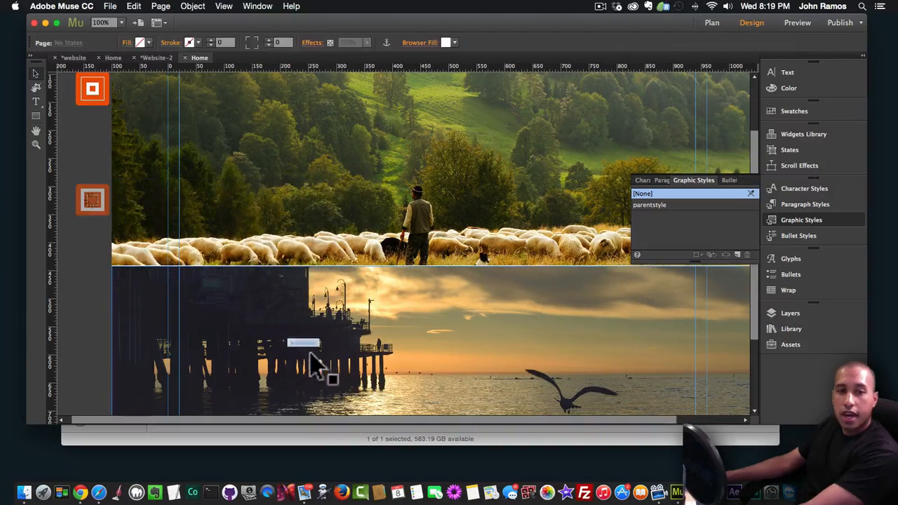
Step: Create a graphic style from the pier image rectangle and name it parentstyle2
left_click(409, 335)
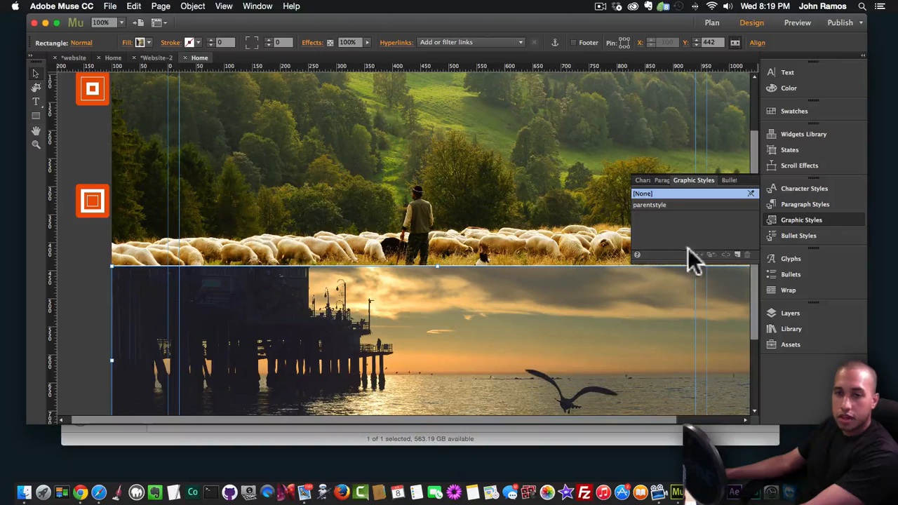
left_click(810, 219)
left_click(810, 218)
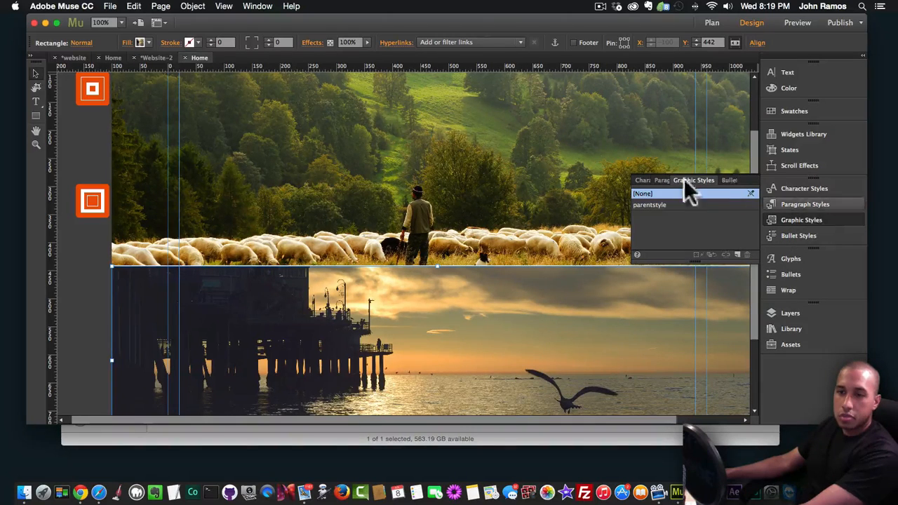
left_click(735, 254)
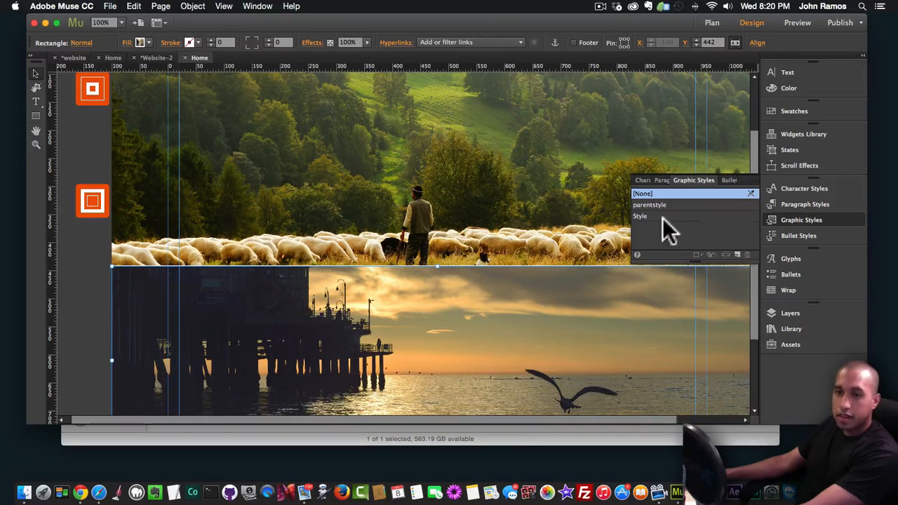
double_click(639, 213)
type("paren")
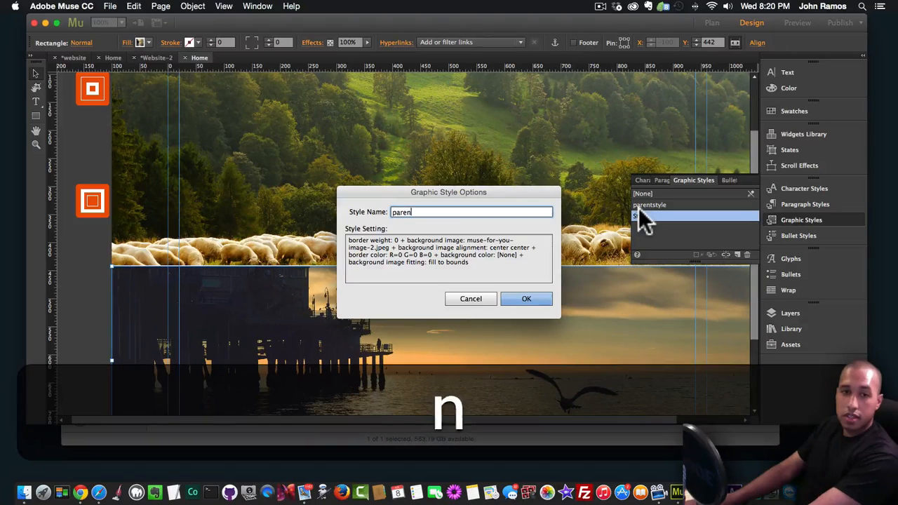
type("tstyle2")
key("Return")
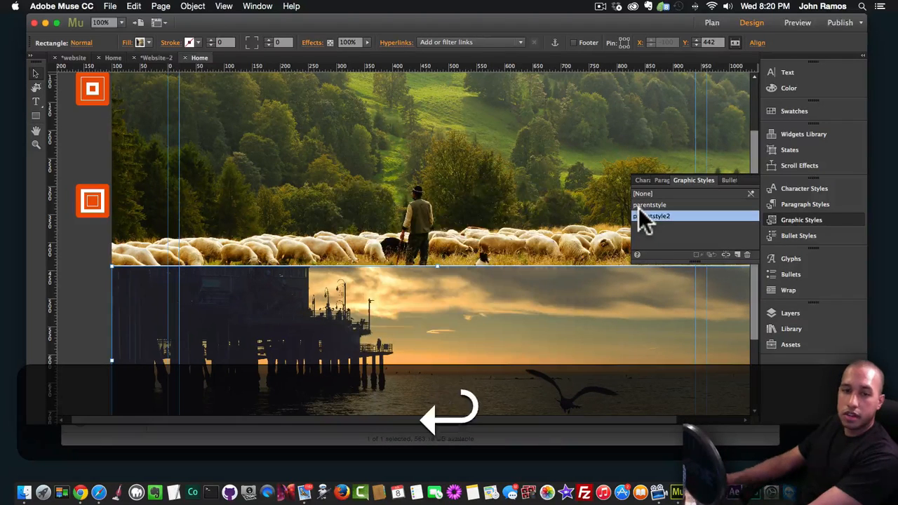
Step: Check which graphic style is applied to the sheep rectangle and to the pier rectangle
left_click_drag(260, 256, 217, 316)
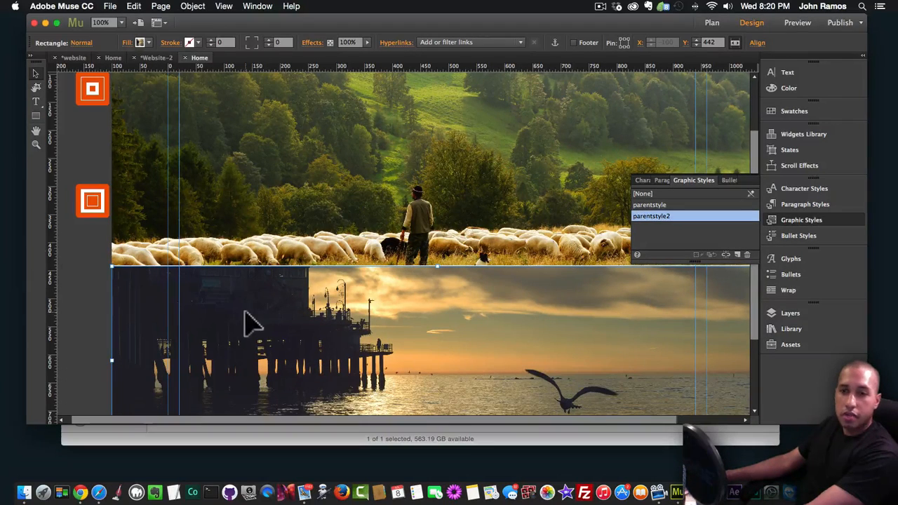
left_click(477, 207)
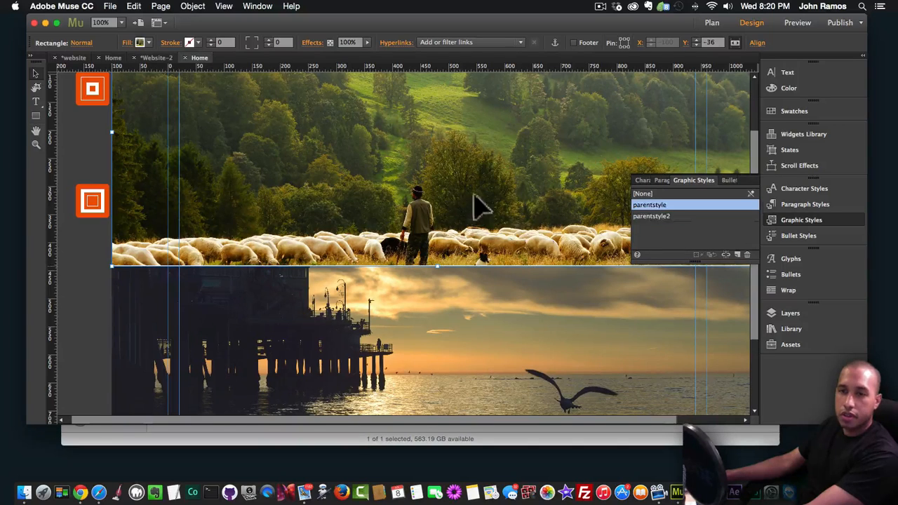
left_click(509, 333)
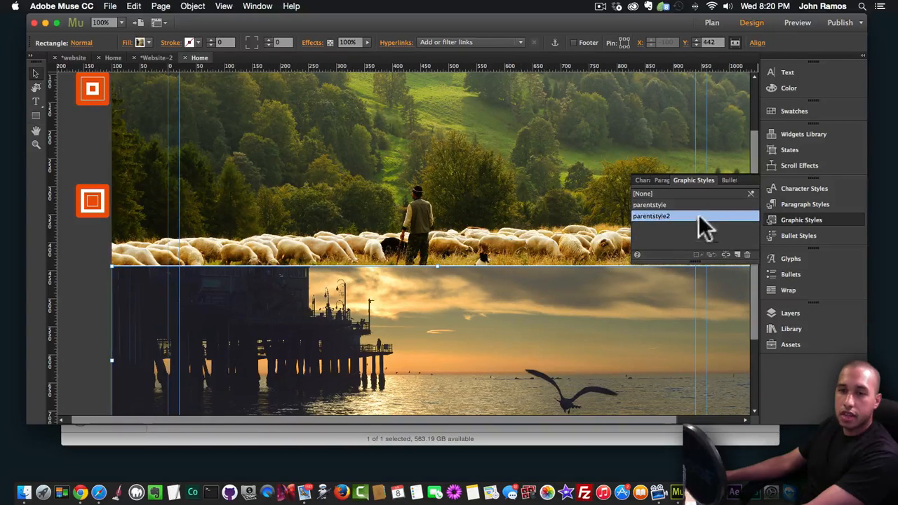
Step: Preview the page in Chrome and switch between the two slides using the pagination dots
key("super+shift+e")
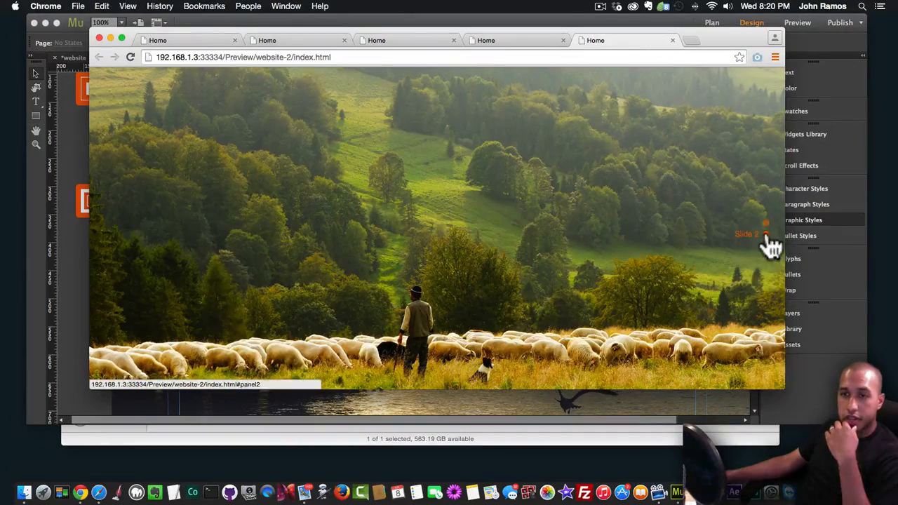
left_click(766, 235)
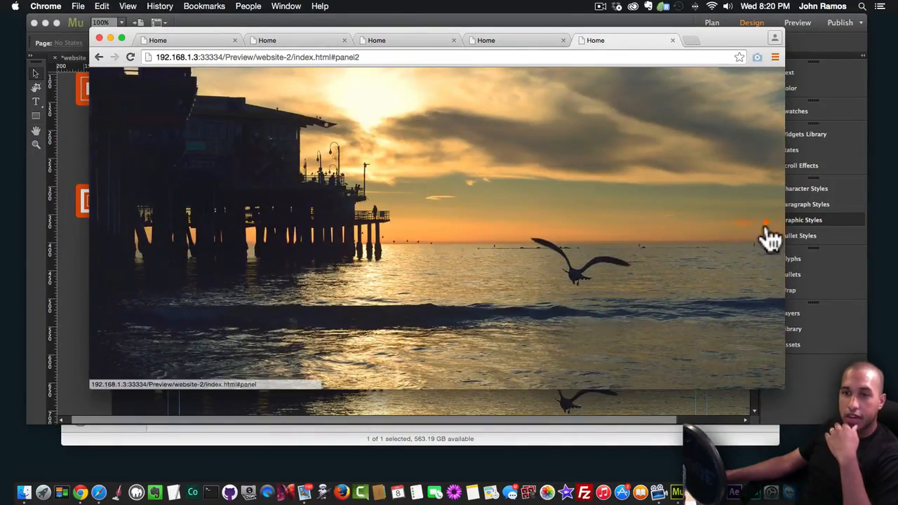
left_click(765, 223)
left_click(765, 239)
Step: Back in Adobe Muse, duplicate the second Parent Panel widget and place the copy outside the page's left edge, beside the pier image's lower edge
left_click(84, 279)
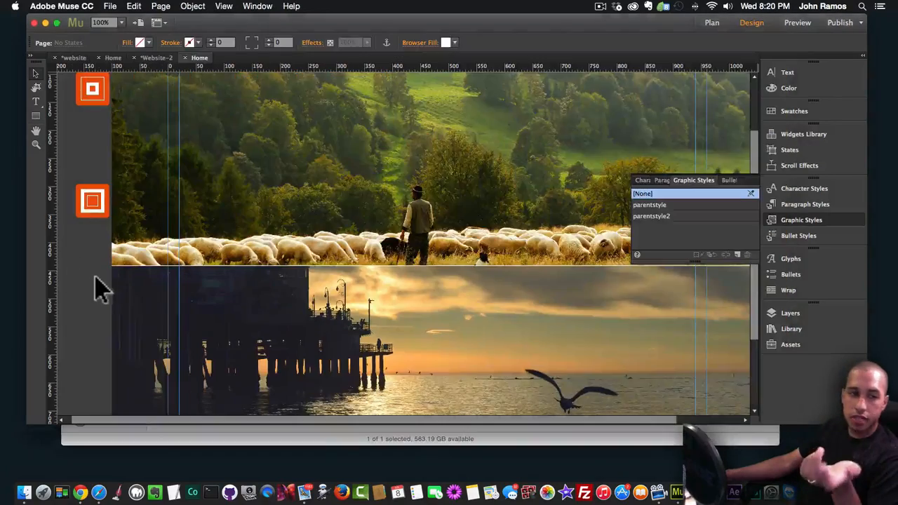
scroll(92, 281, "down", 4)
left_click(96, 99)
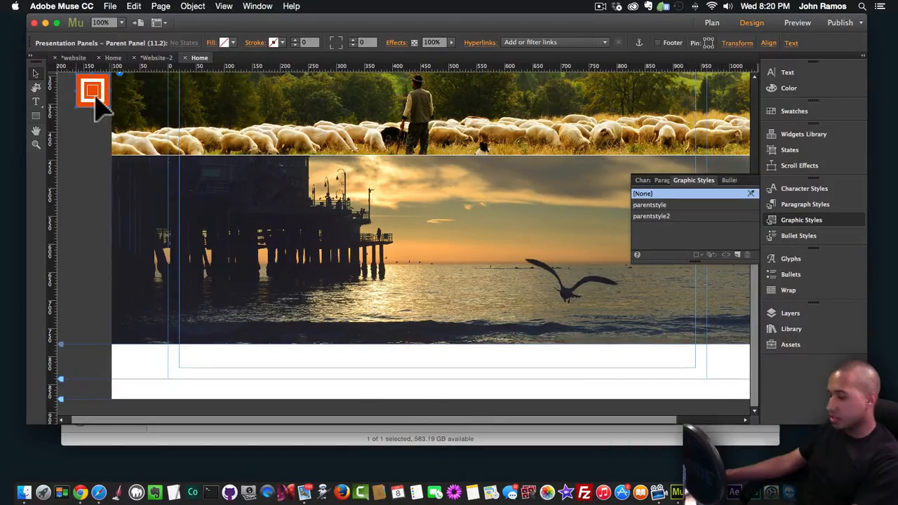
key("cmd+v")
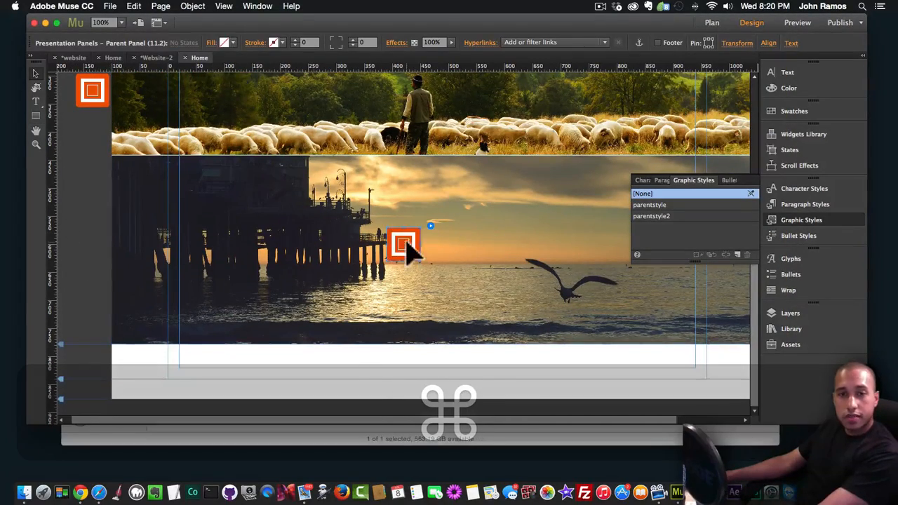
left_click_drag(49, 302, 86, 327)
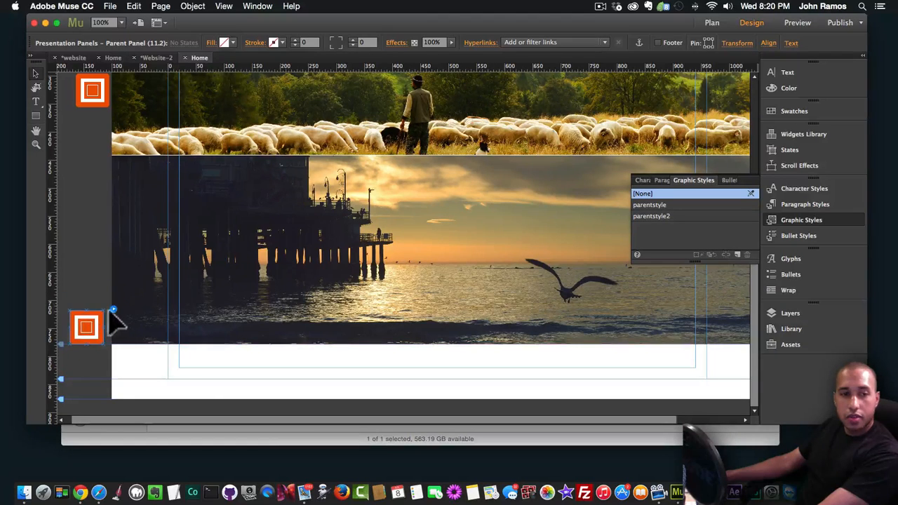
Step: Give the third Parent Panel the Unique Panel ID panel3, graphic style parentstyle3 and pagination title Slide 3
left_click(113, 308)
key("BackSpace")
type("3")
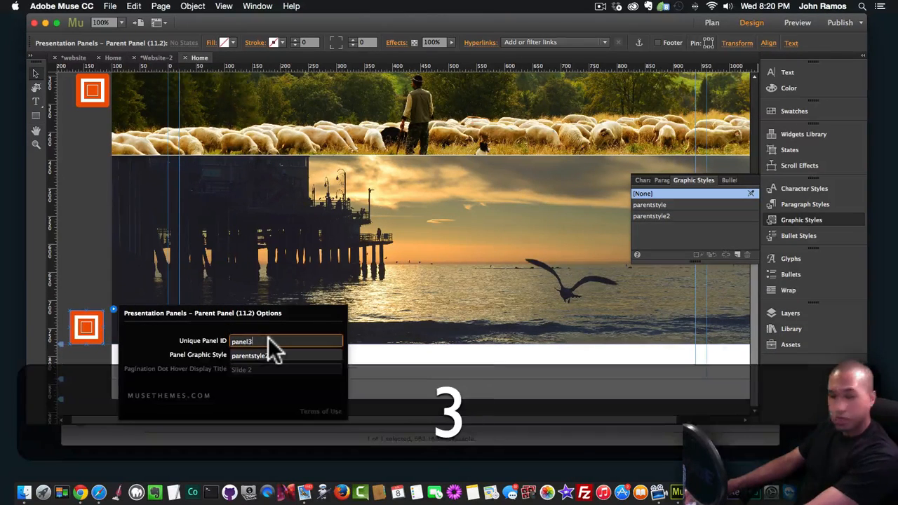
left_click(275, 355)
key("BackSpace")
type("3")
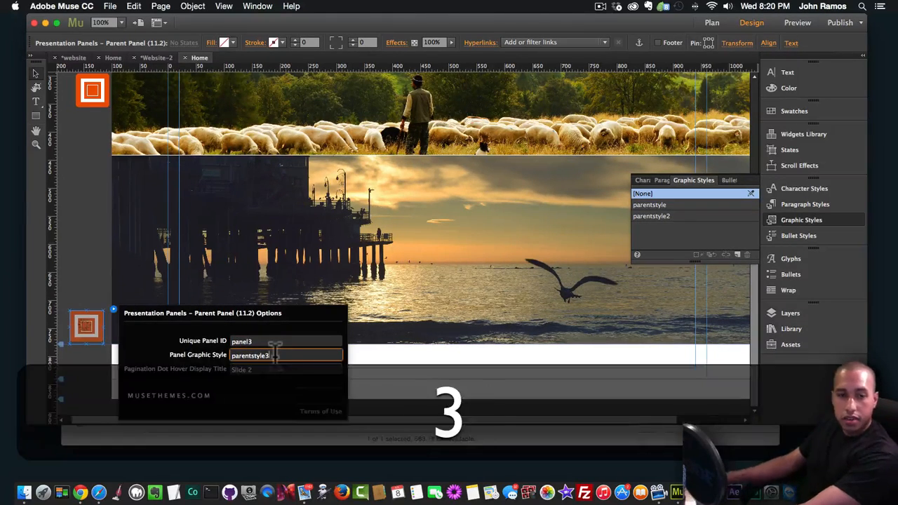
key("Tab")
key("BackSpace")
type("3")
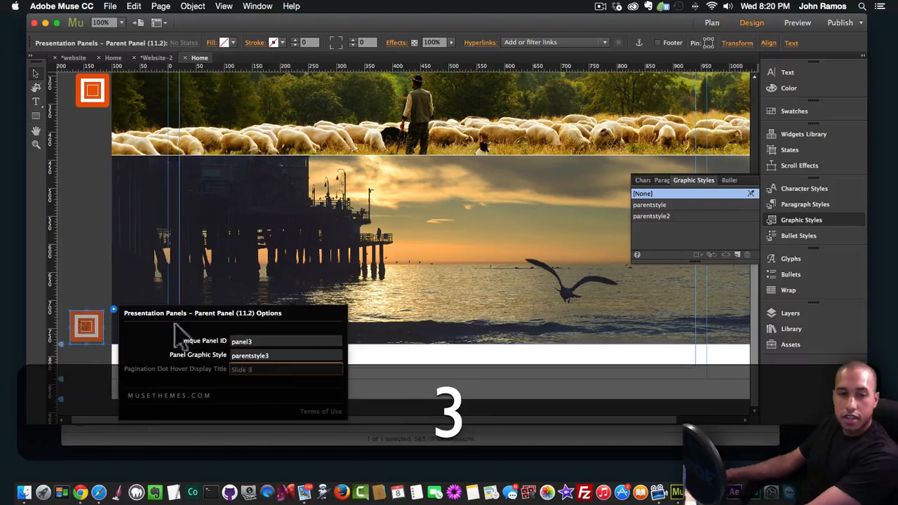
left_click(77, 273)
left_click(89, 321)
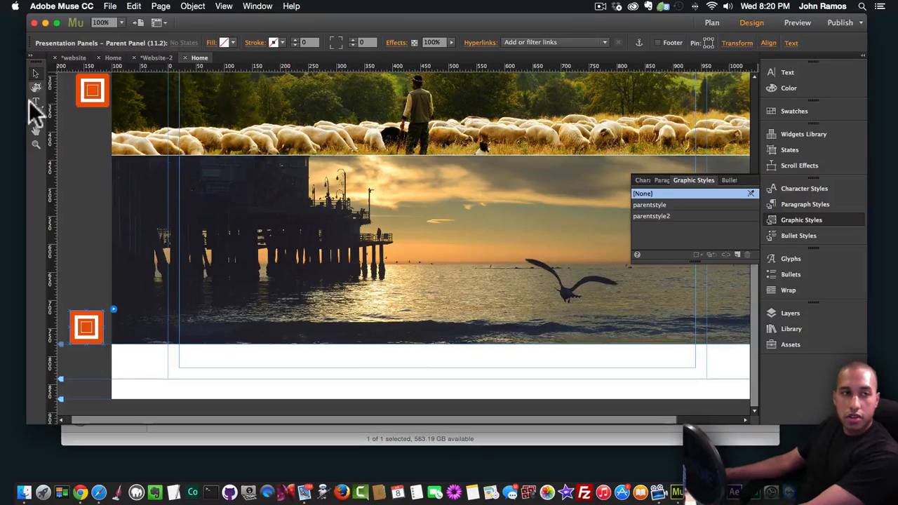
Step: Draw a third rectangle below the pier image, starting at X -100, Y 778, and make it 100% browser width
mouse_move(94, 282)
left_mouse_down()
mouse_move(266, 441)
mouse_move(537, 370)
mouse_move(576, 370)
left_mouse_up()
left_click_drag(256, 305, 276, 369)
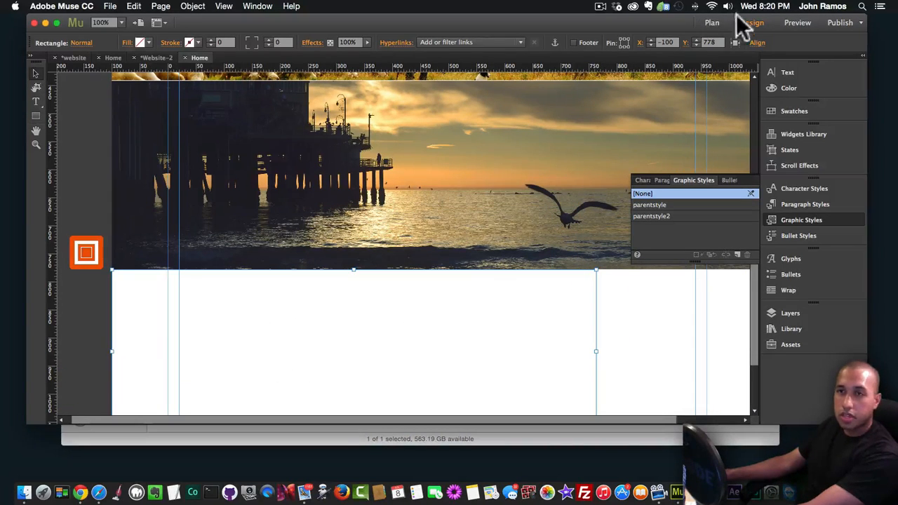
left_click(735, 42)
scroll(593, 312, "down", 4)
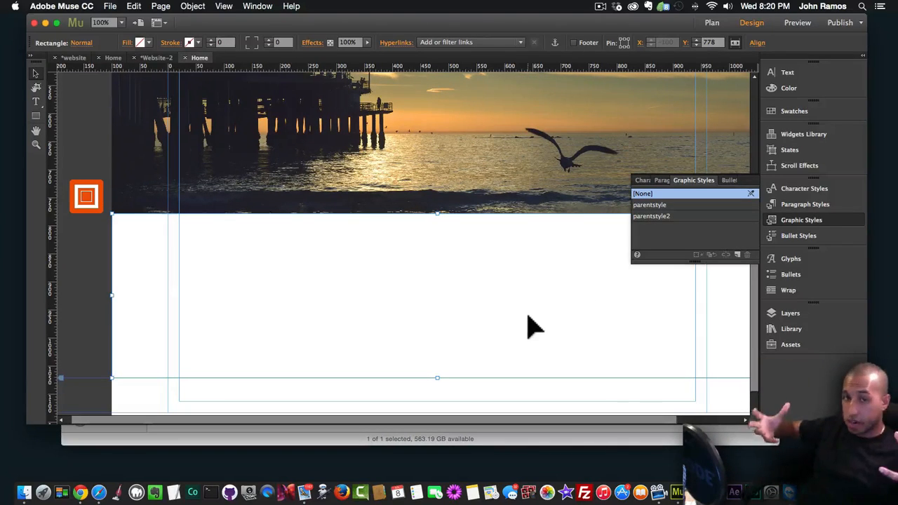
Step: Fill the third rectangle with the image muse-for-you-image-4.jpeg, using Scale To Fill fitting and centre position
left_click(142, 43)
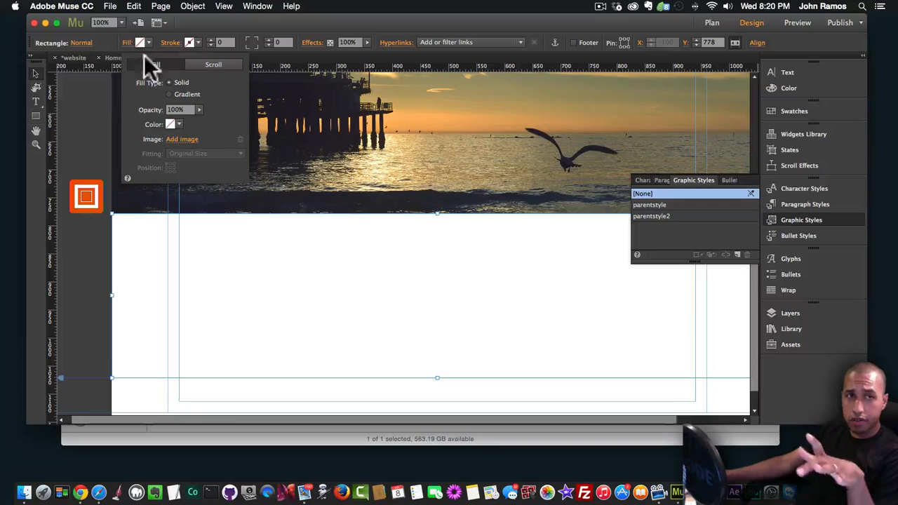
left_click(181, 140)
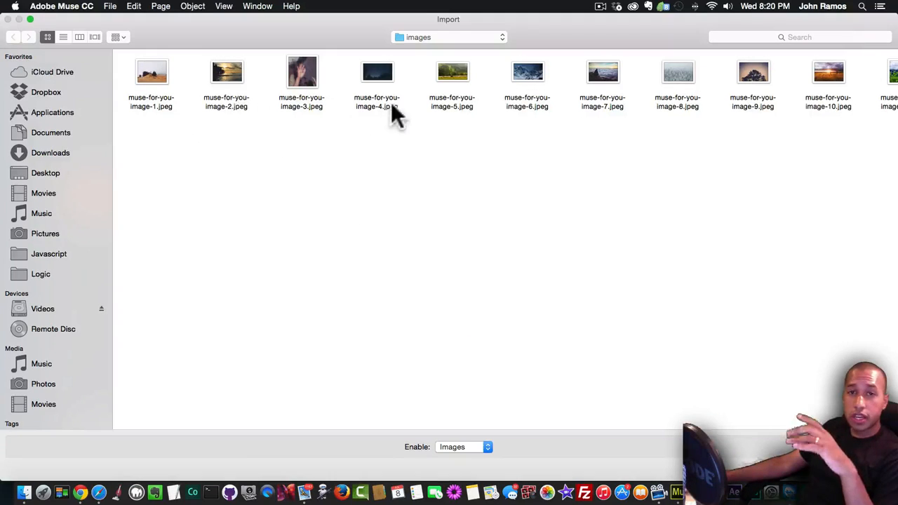
double_click(381, 71)
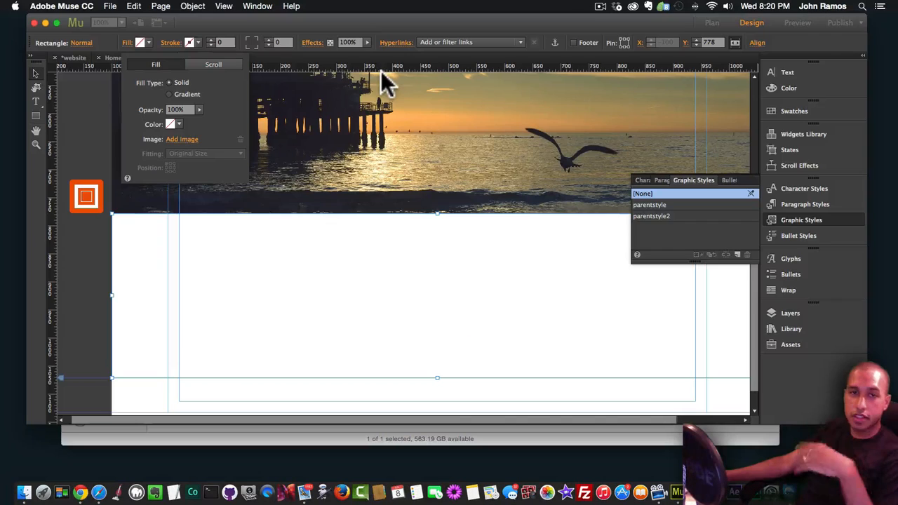
left_click(210, 151)
left_click(204, 162)
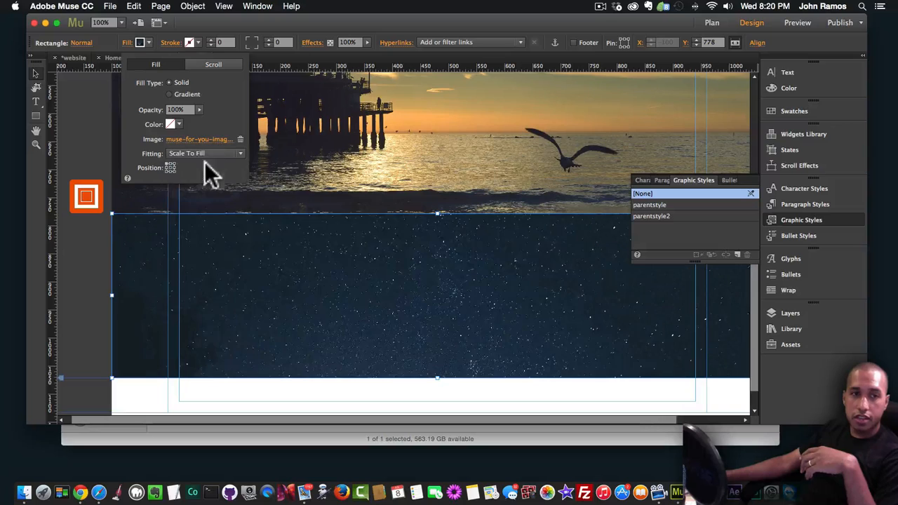
left_click(171, 167)
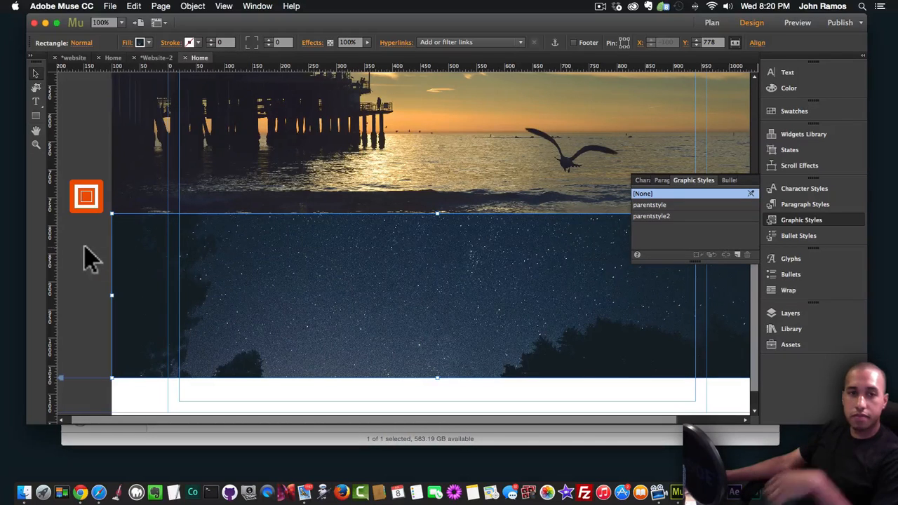
left_click(141, 42)
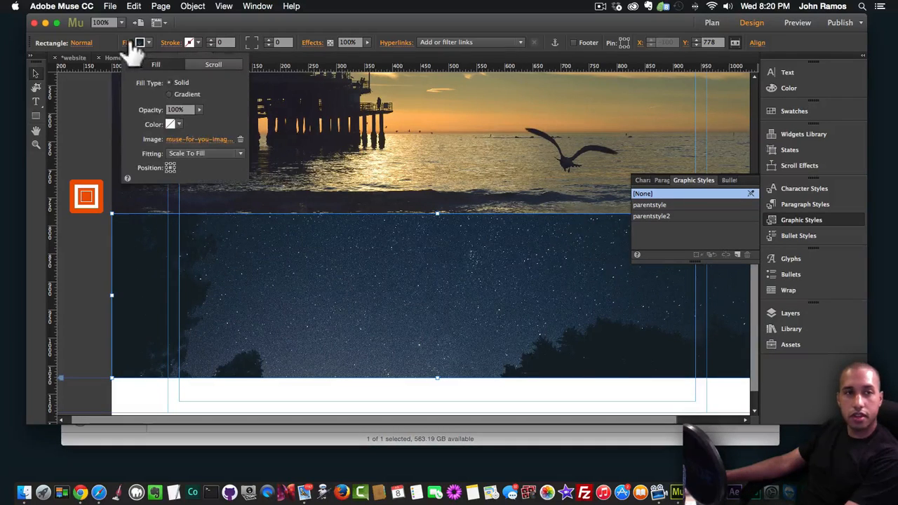
Step: Preview the page in Chrome and jump to Slide 3 with its pagination dot
left_click(83, 327)
key("shift+super+e")
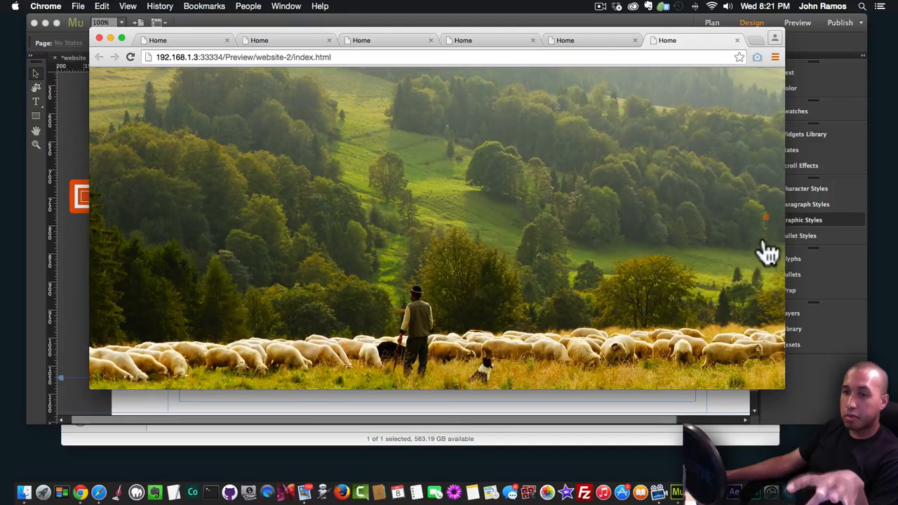
left_click(765, 240)
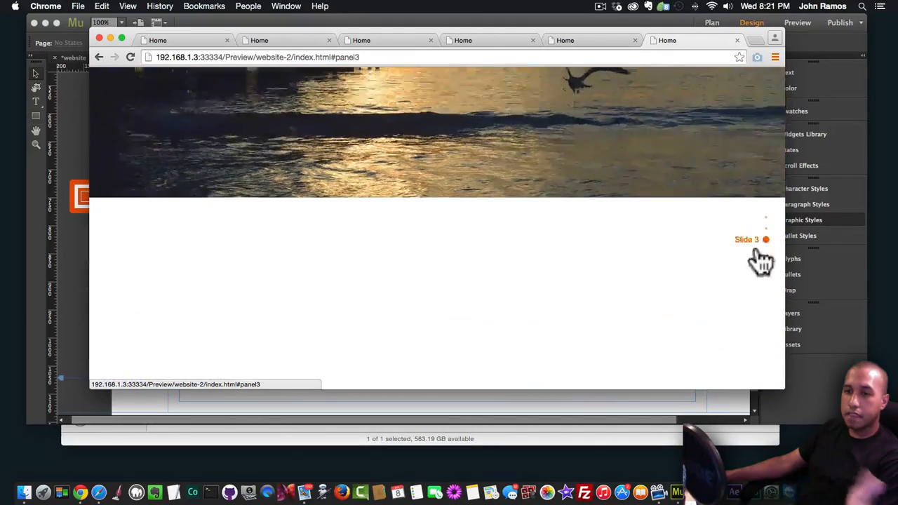
Step: Switch back to Adobe Muse and check the panel ID and graphic style name in the third Parent Panel's options
left_click(84, 241)
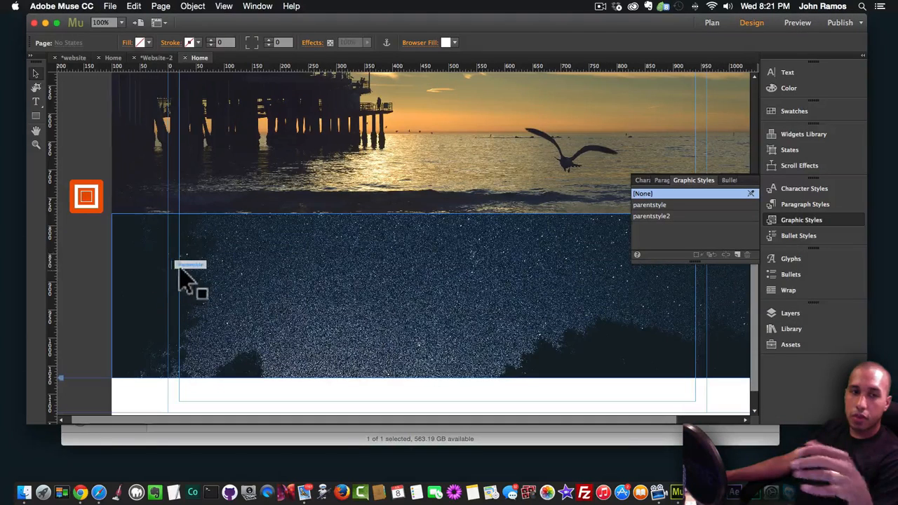
left_click(98, 197)
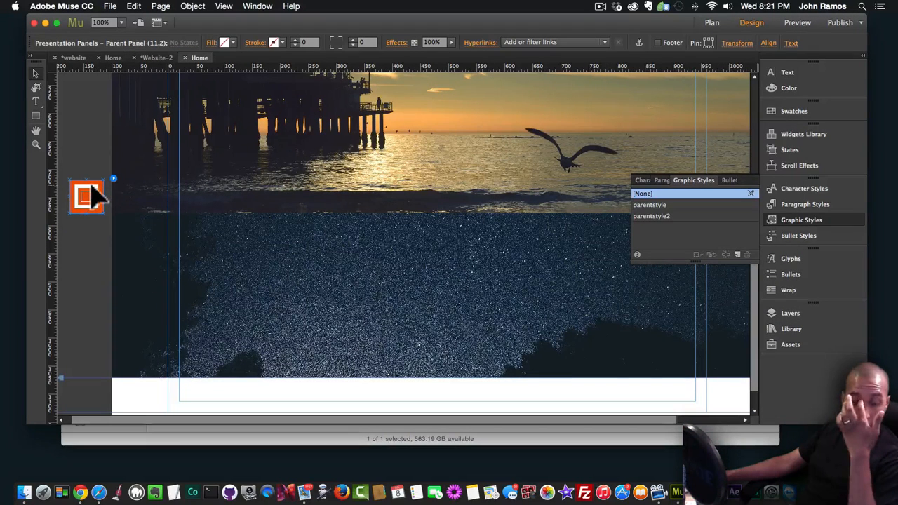
left_click(112, 179)
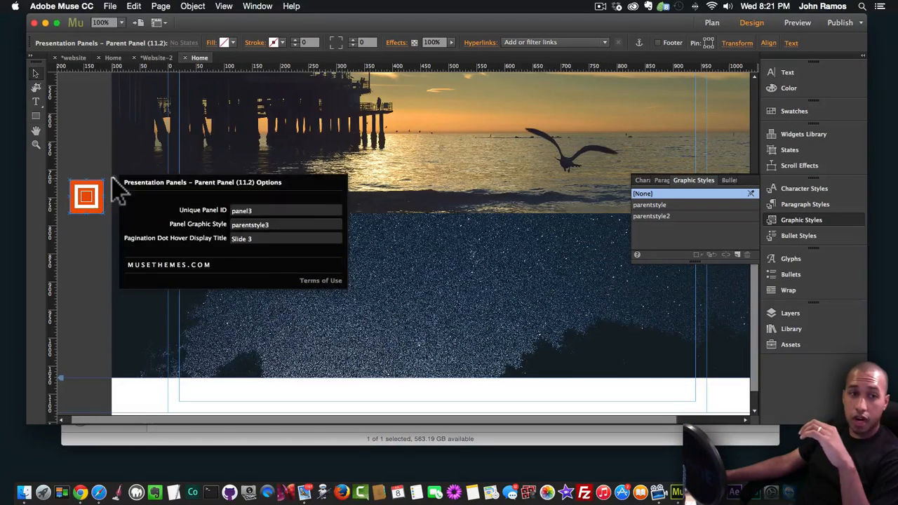
Step: Create a graphic style named parentstyle3 from the starry-sky rectangle
left_click(421, 323)
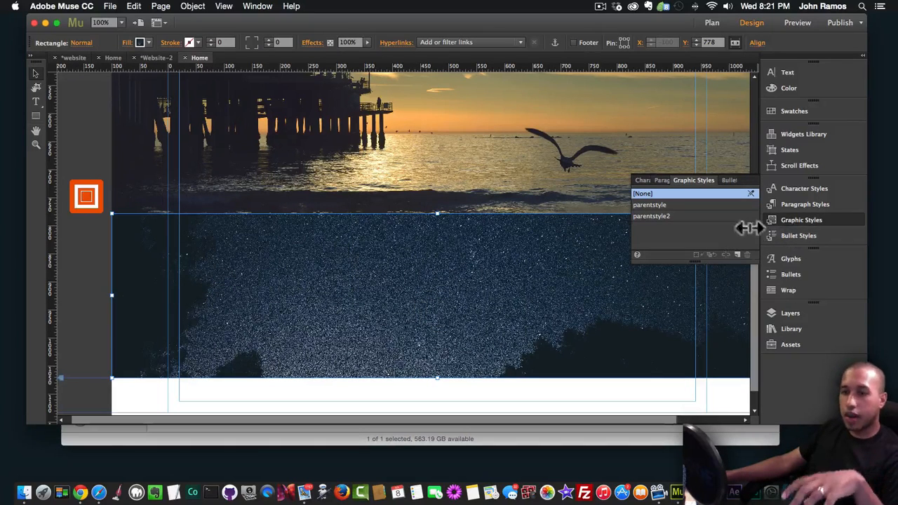
left_click(736, 254)
double_click(667, 228)
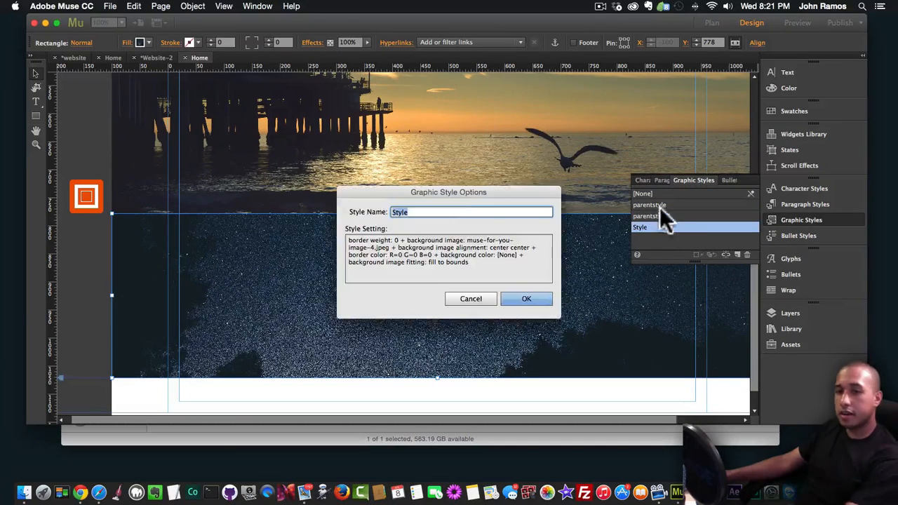
type("pa")
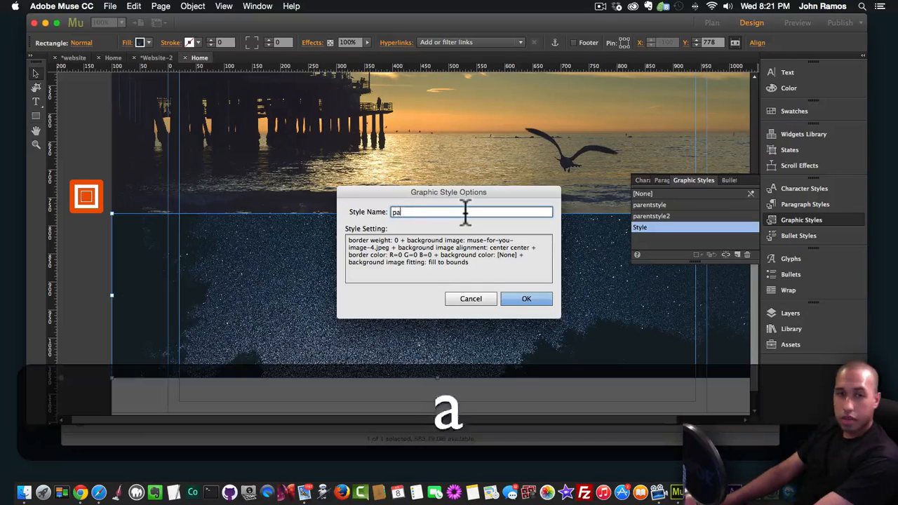
type("rentstyle3")
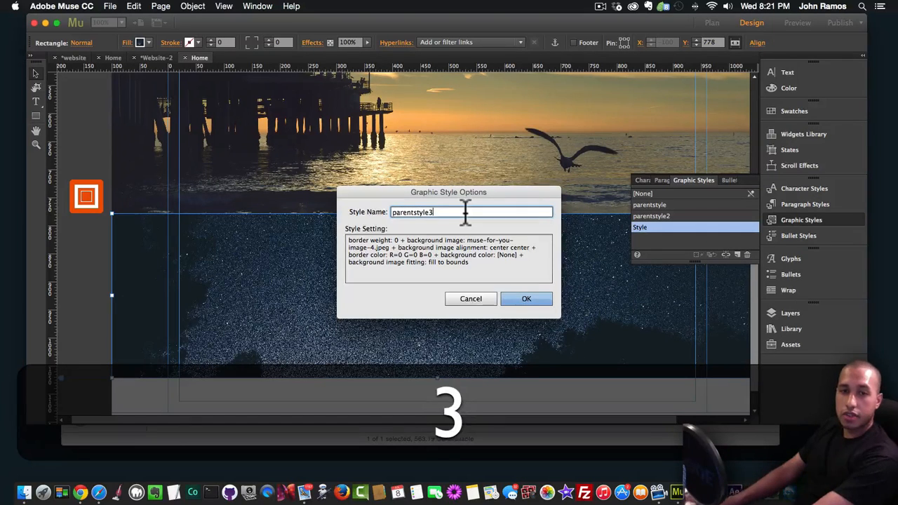
key("Return")
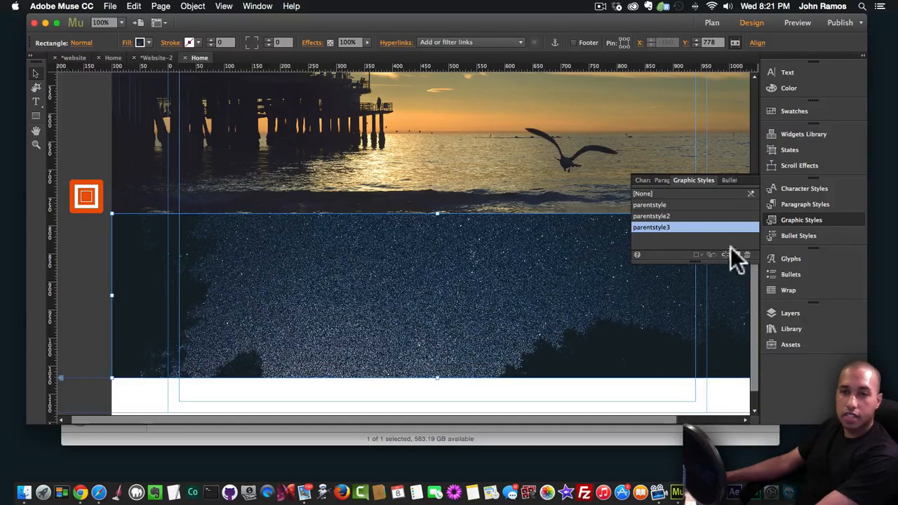
Step: Compare the third Parent Panel's graphic style setting with the style name parentstyle3
mouse_move(707, 234)
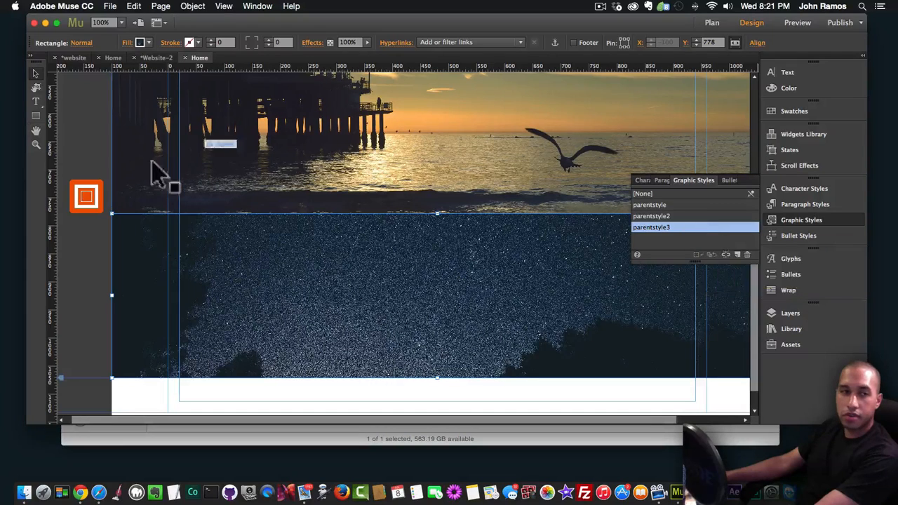
left_click(98, 188)
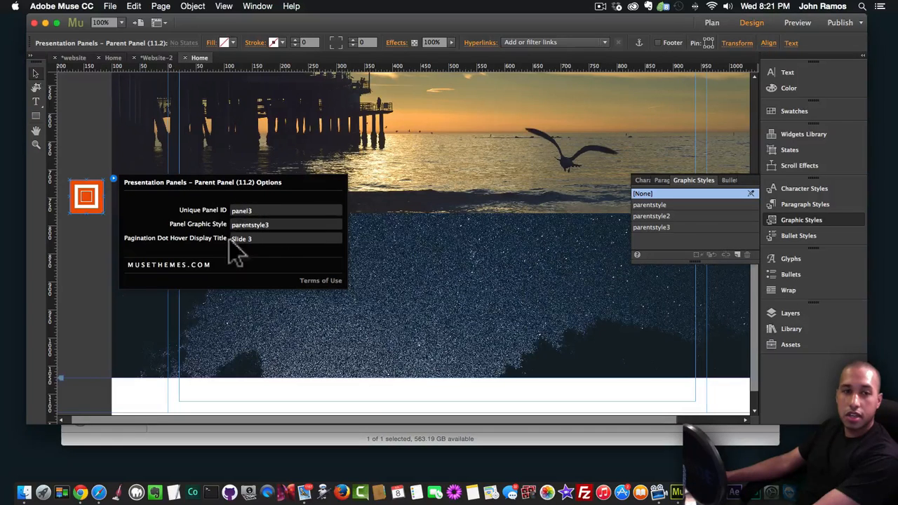
left_click(96, 250)
Step: Preview the page in Chrome, jump to Slide 3 and back to the first slide, and try keyboard navigation through the panels
key("super+shift+e")
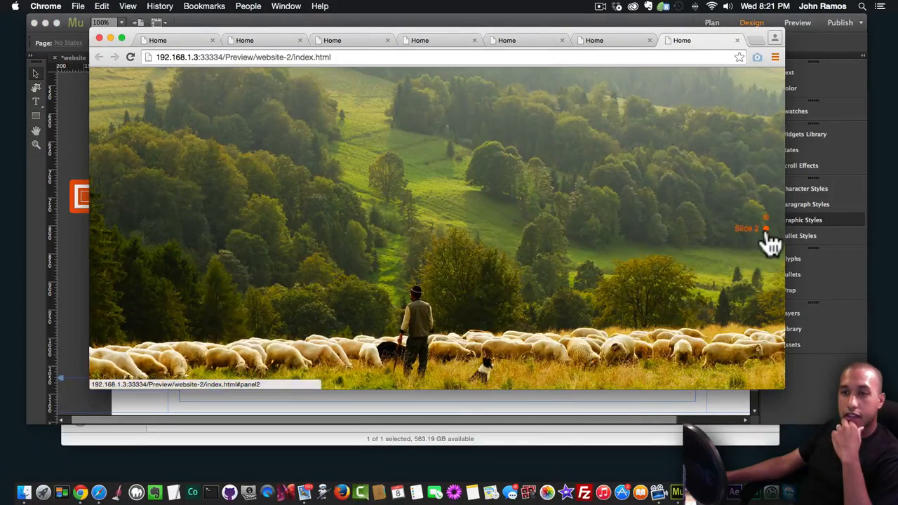
left_click(768, 239)
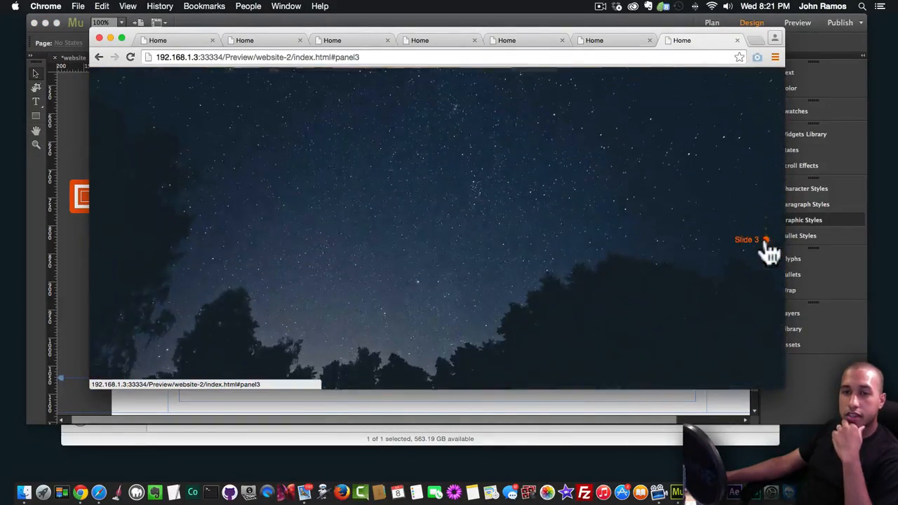
left_click(765, 220)
key("Down")
key("Down")
key("Down")
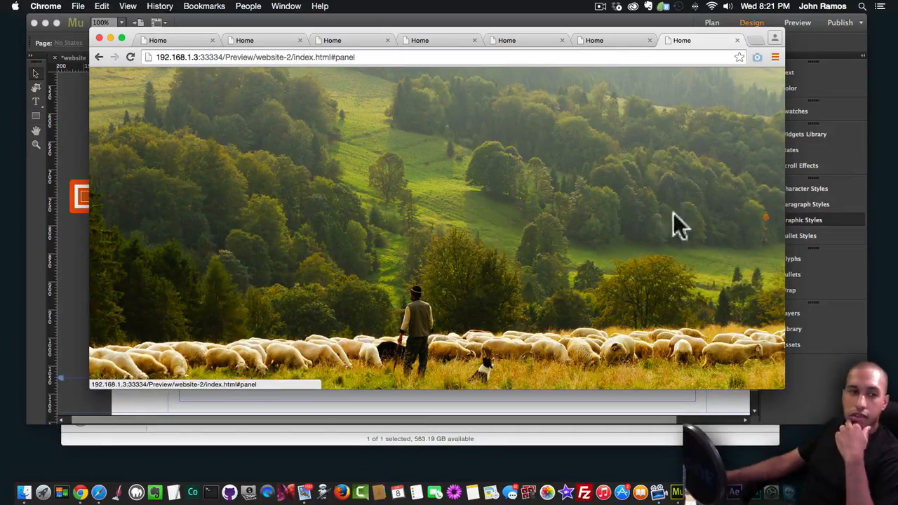
Step: Return to Adobe Muse and review the Presentation Panels Controller's options and the panel widgets beside the page
left_click(80, 248)
scroll(99, 247, "up", 3)
scroll(99, 247, "up", 4)
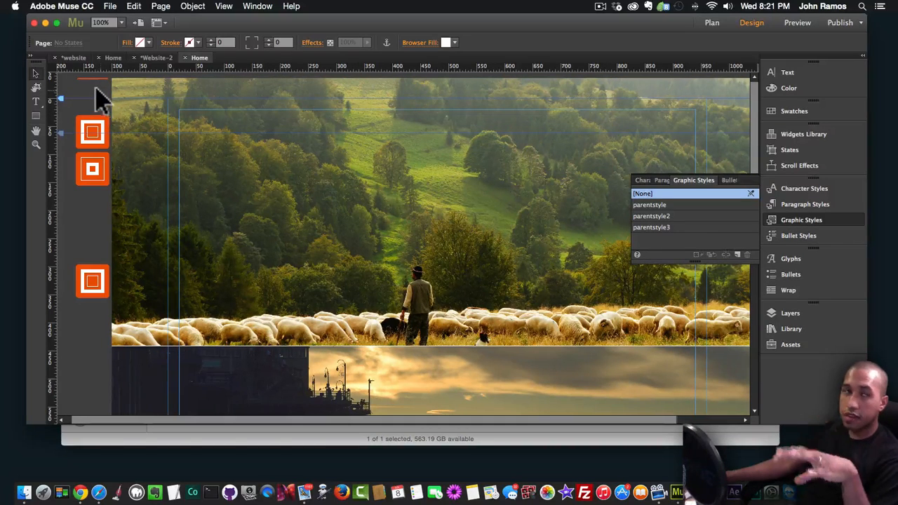
left_click(107, 89)
left_click(118, 77)
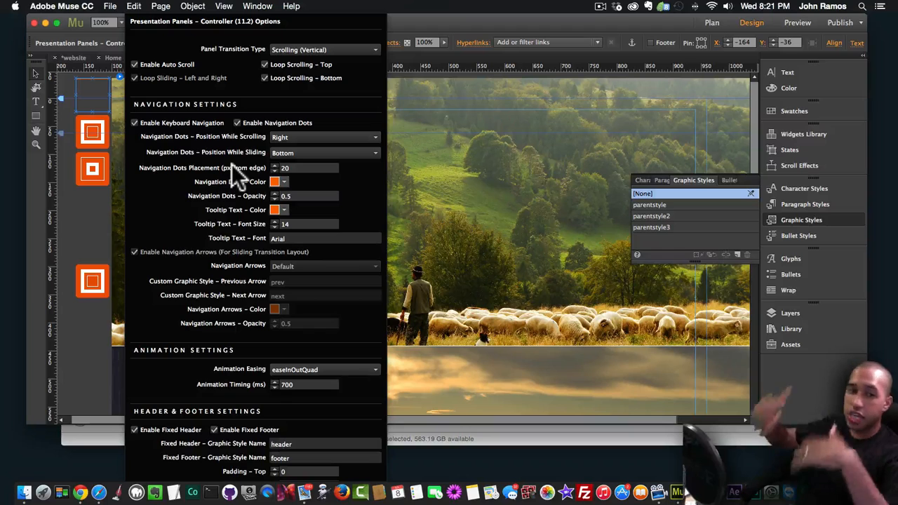
left_click(103, 95)
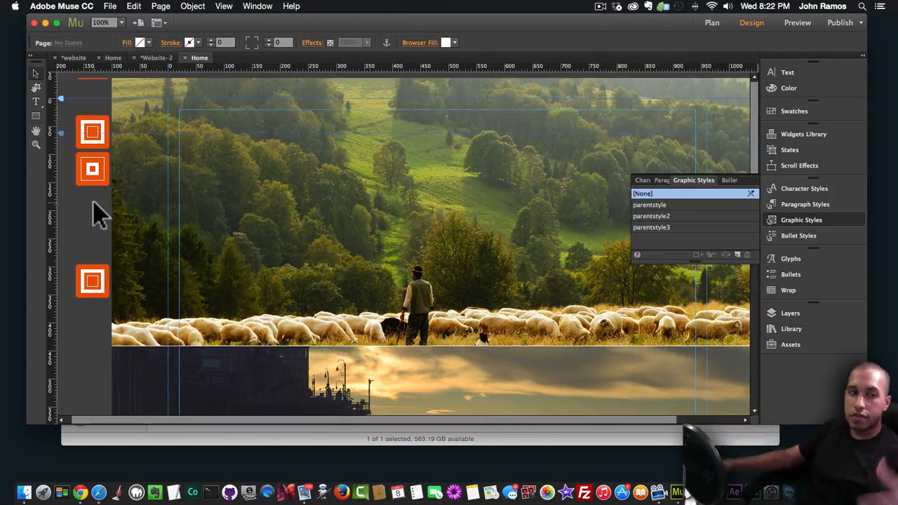
left_click(94, 289)
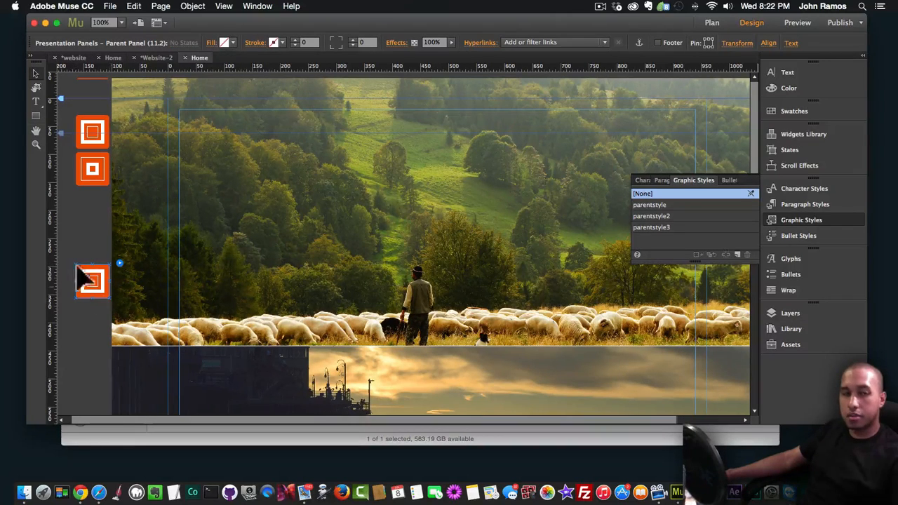
Step: Set the Controller widget's Panel Transition Type to Sliding (Horizontal)
left_click(97, 95)
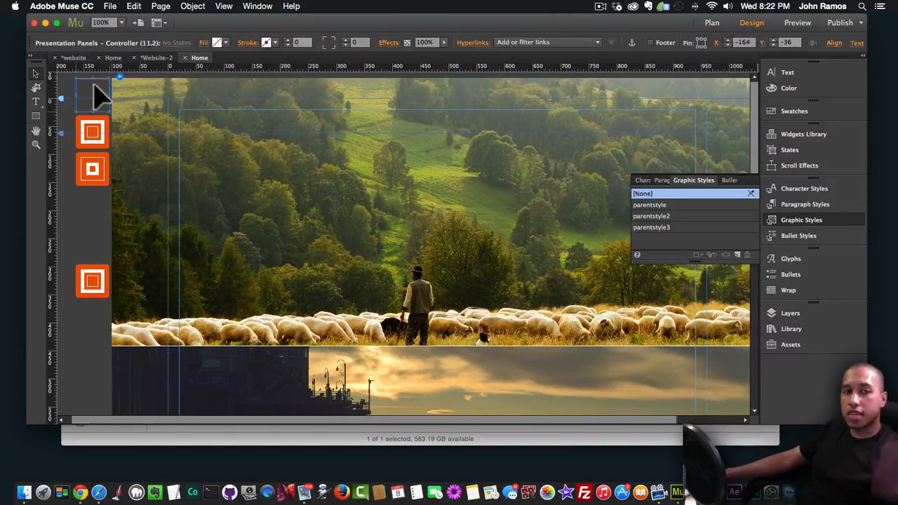
left_click(117, 77)
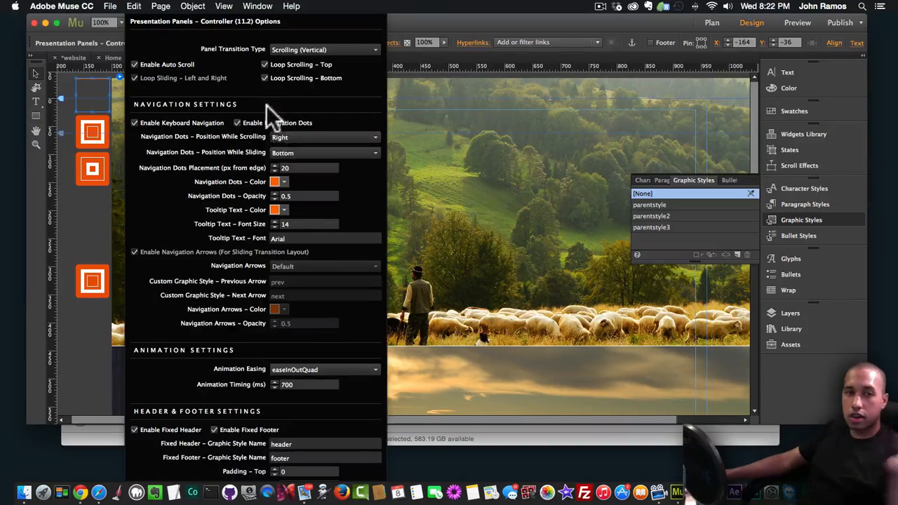
left_click(318, 49)
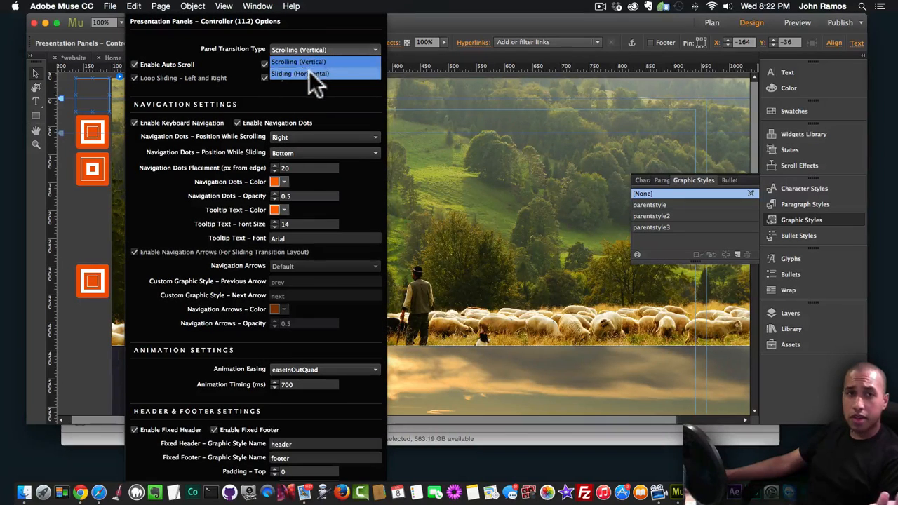
left_click(309, 70)
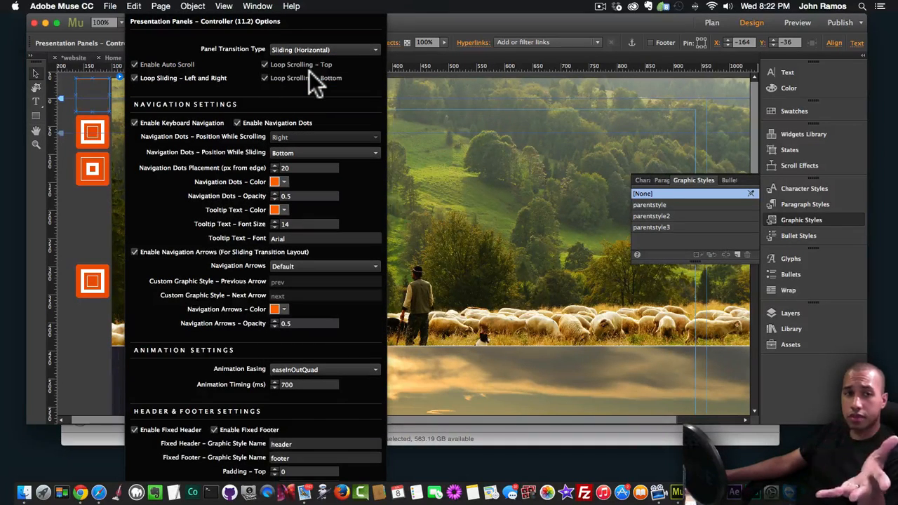
left_click(90, 205)
Step: Preview the page in Chrome and slide through the panels with the next arrow, returning to the first with the navigation dots
key("super+shift+e")
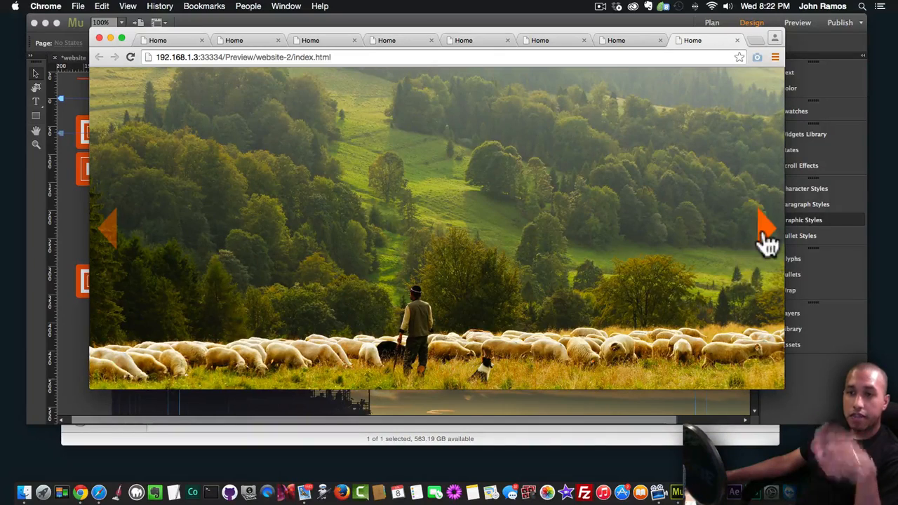
left_click(767, 231)
left_click(767, 231)
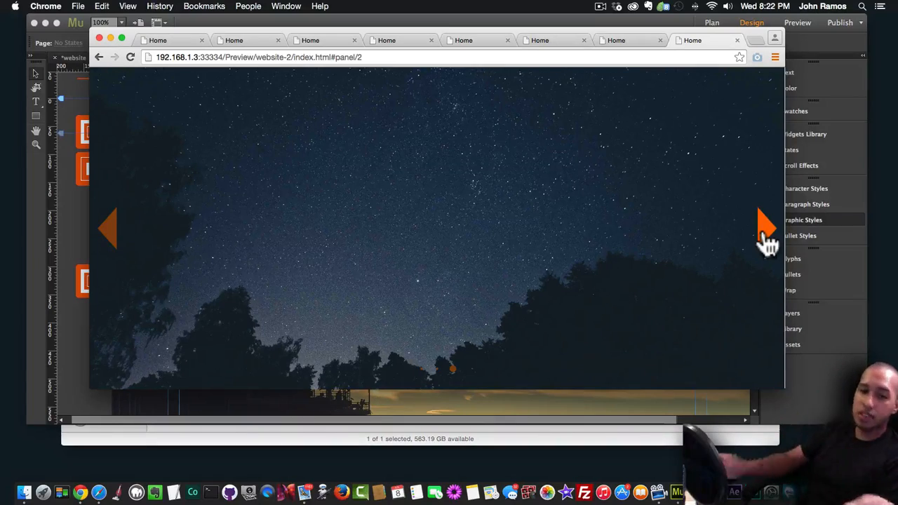
left_click(441, 379)
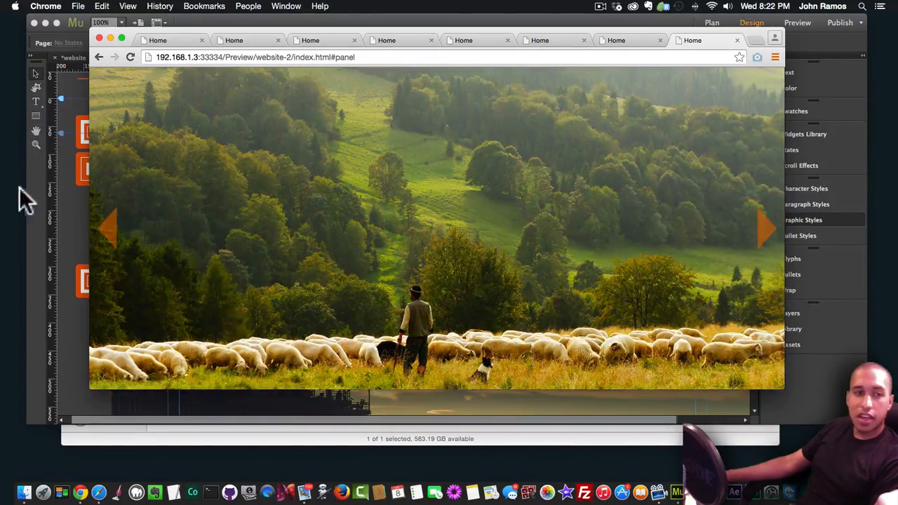
Step: Return to Adobe Muse and set the Presentation Panels Controller's navigation dots to blue with an opacity of 1
left_click(49, 198)
left_click(98, 108)
left_click(119, 77)
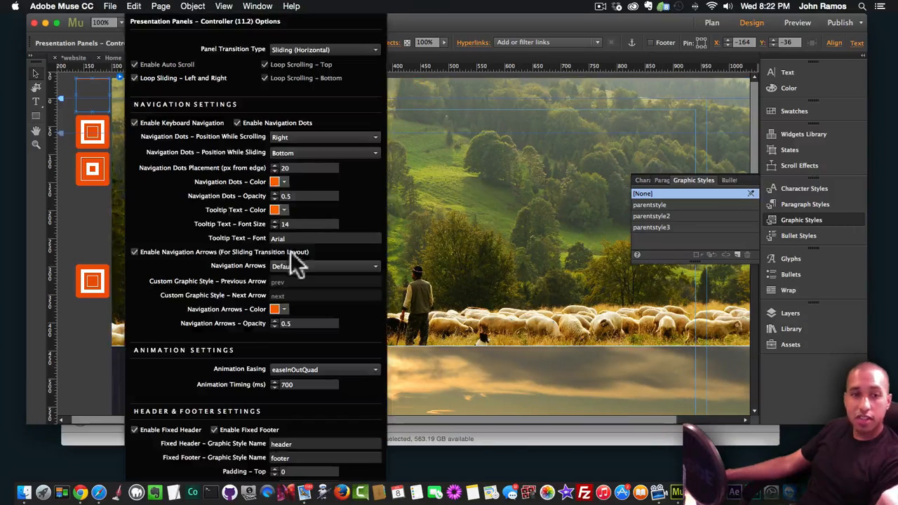
left_click(284, 184)
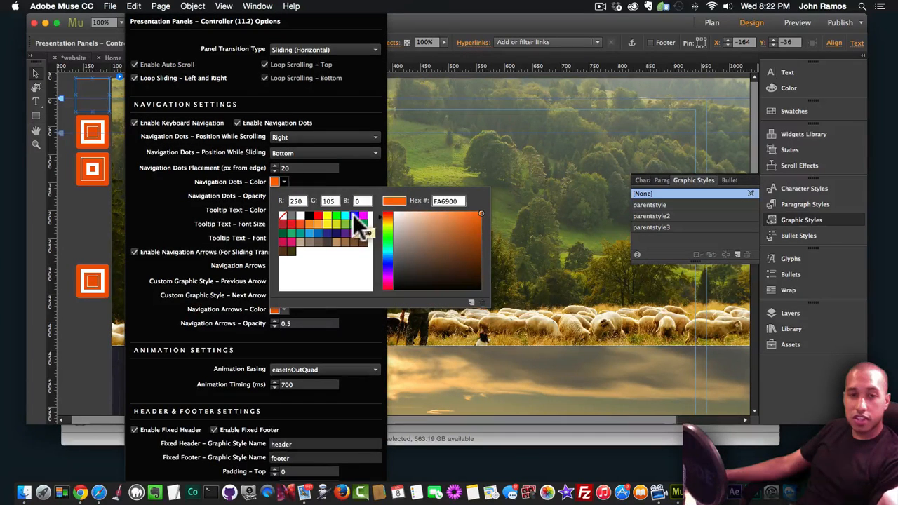
left_click(353, 214)
left_click(299, 196)
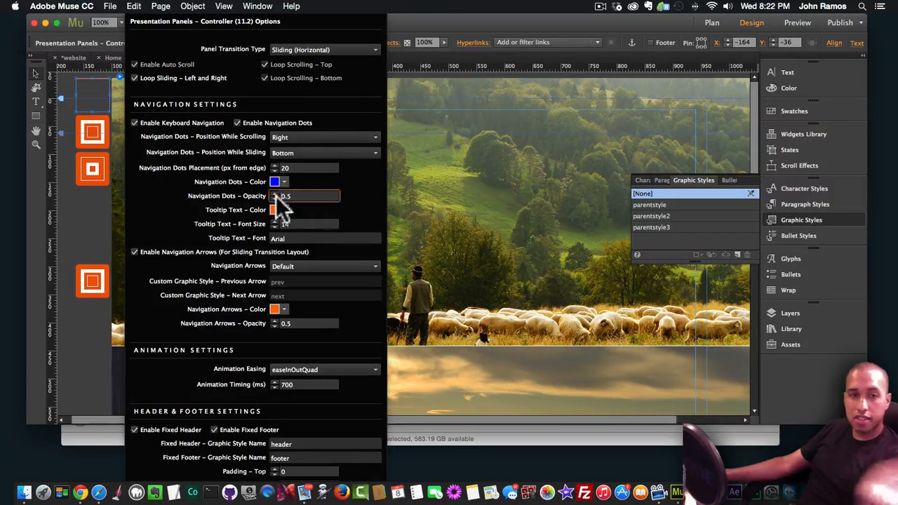
key("Return")
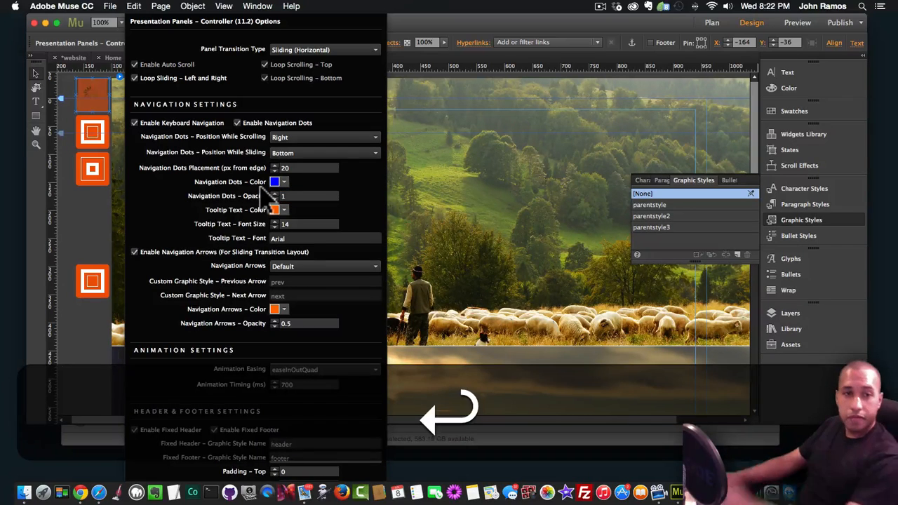
Step: Set the Controller's tooltip text color to the orange F15A24 swatch
left_click(284, 210)
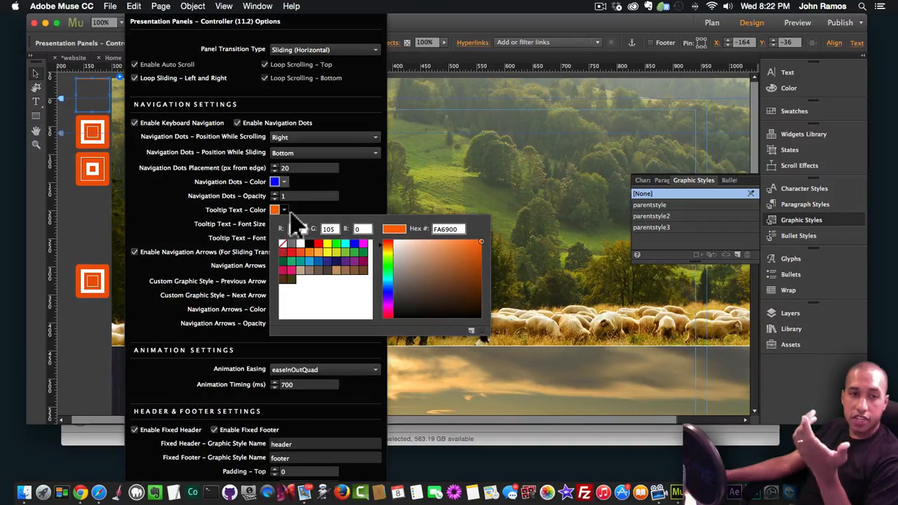
left_click(328, 251)
left_click(301, 252)
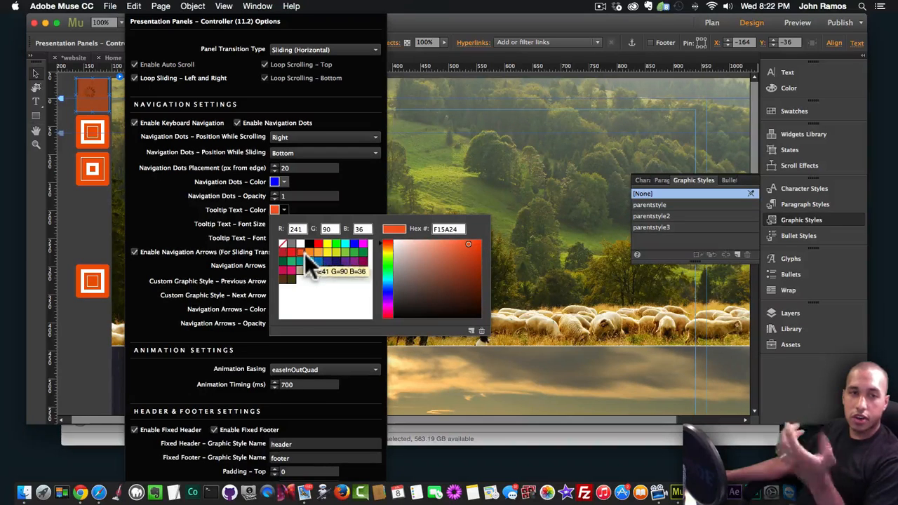
Step: Preview the page in Chrome and jump to the second panel with the navigation dots
left_click(83, 223)
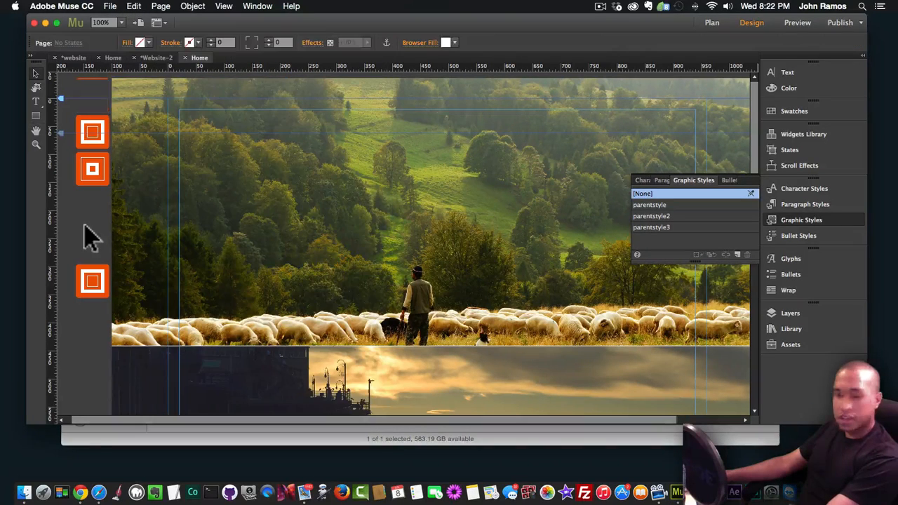
key("shift+super+e")
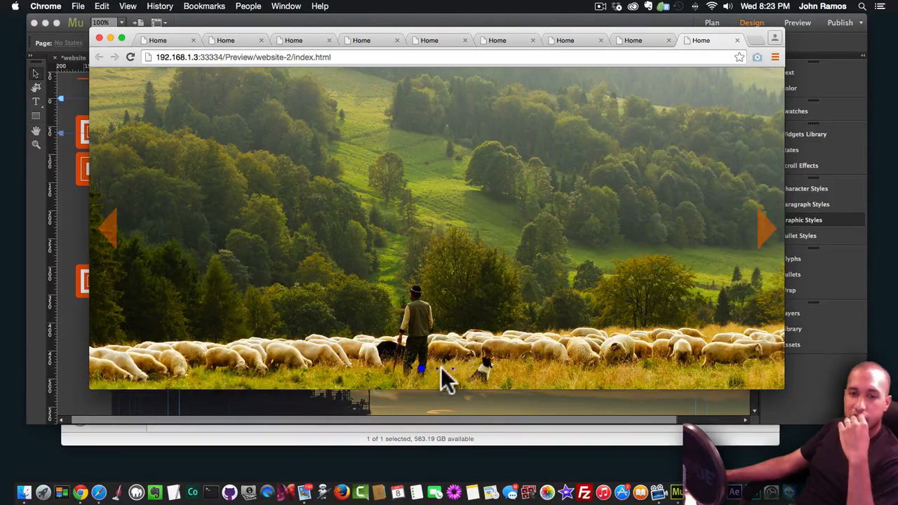
left_click(437, 370)
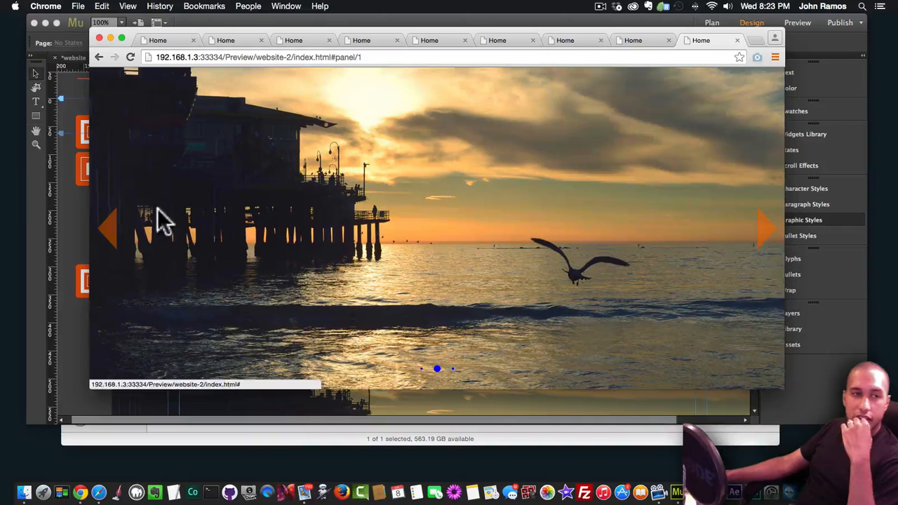
Step: Return to Adobe Muse and set the Controller's tooltip text color to green
left_click(76, 105)
left_click(119, 76)
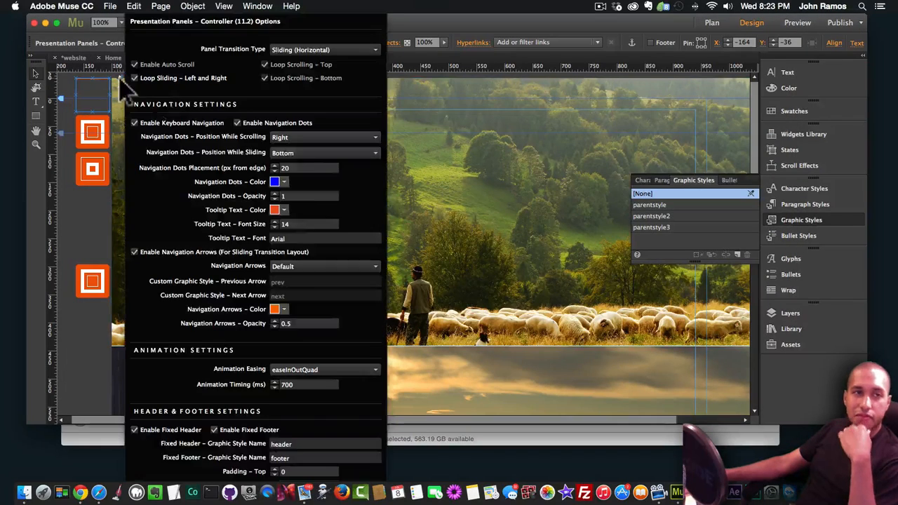
left_click(281, 210)
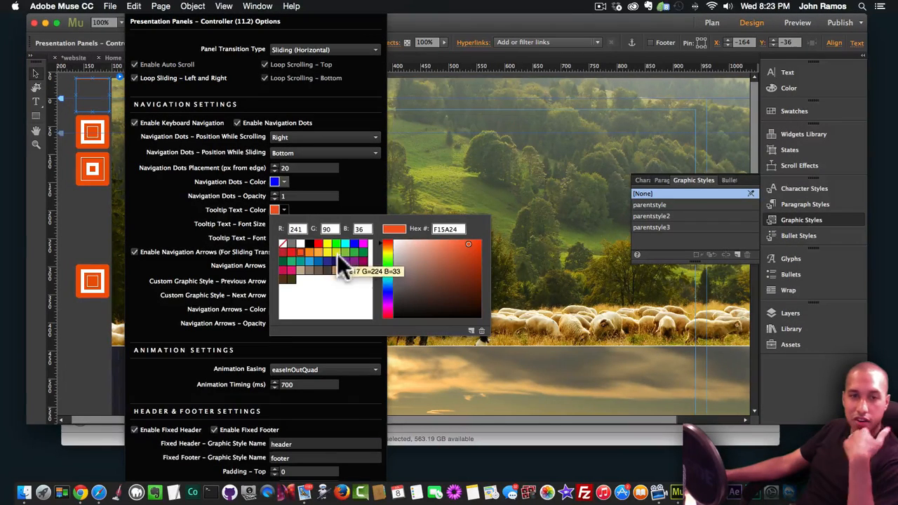
left_click(290, 259)
left_click(79, 225)
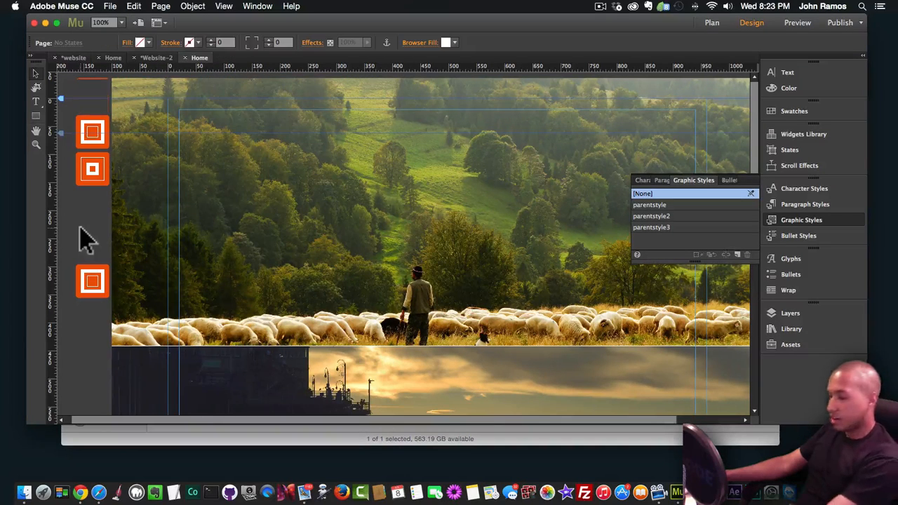
Step: Preview the page in Chrome, slide through the panels with the next arrow, and check the tooltip on the navigation dots
key("super+shift+e")
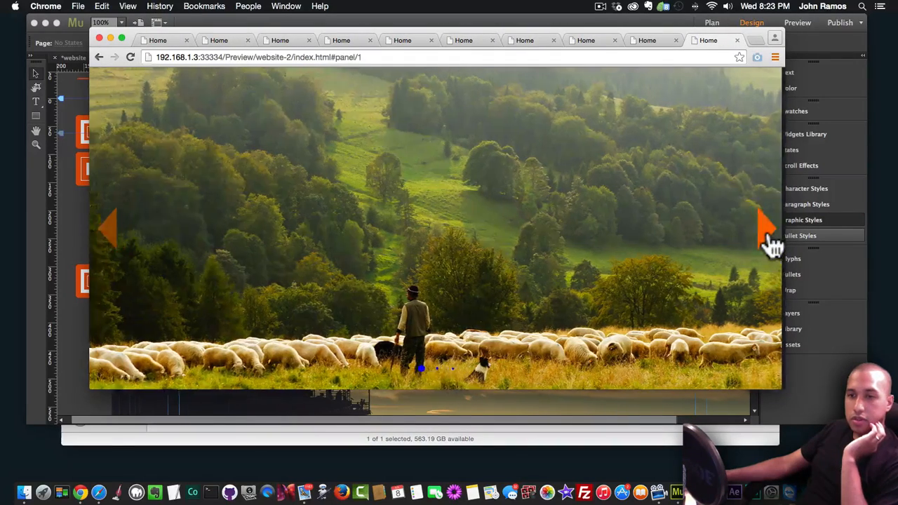
left_click(767, 238)
left_click(767, 239)
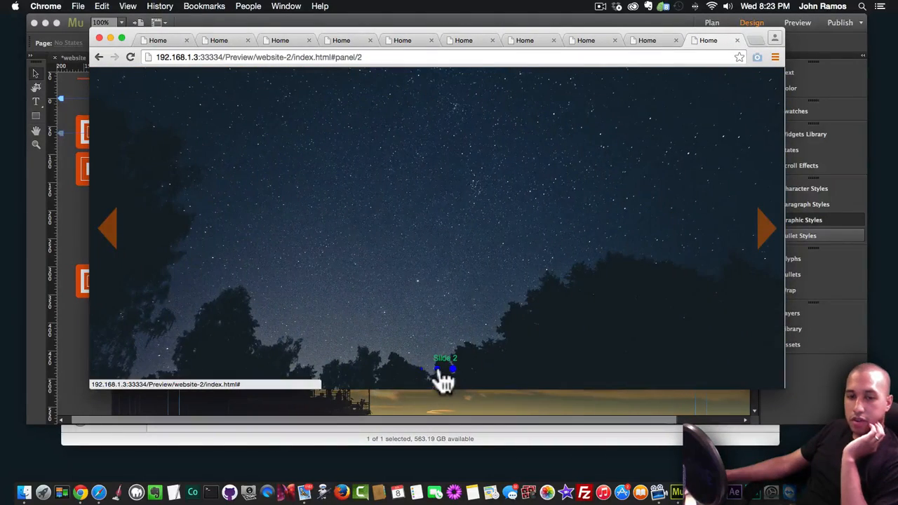
left_click(765, 234)
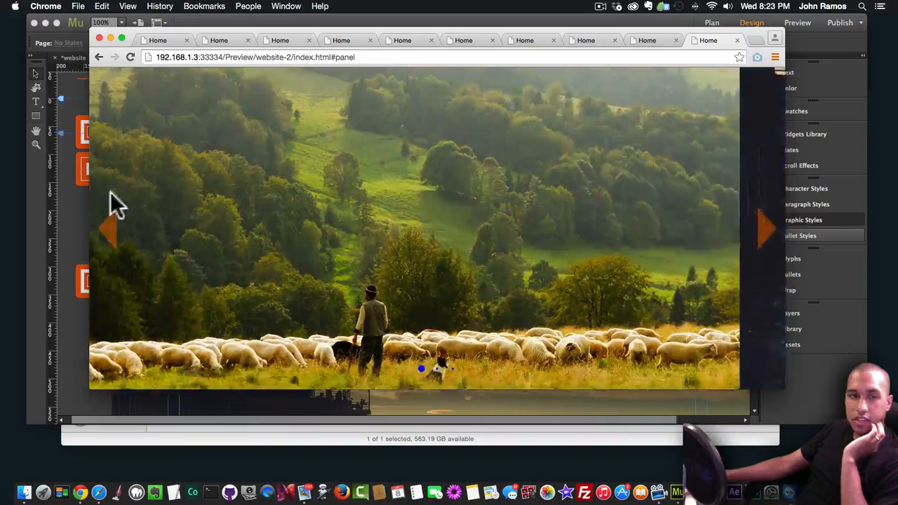
Step: Return to Adobe Muse and set the Controller's tooltip text font to Lato
left_click(70, 144)
left_click(98, 91)
left_click(118, 76)
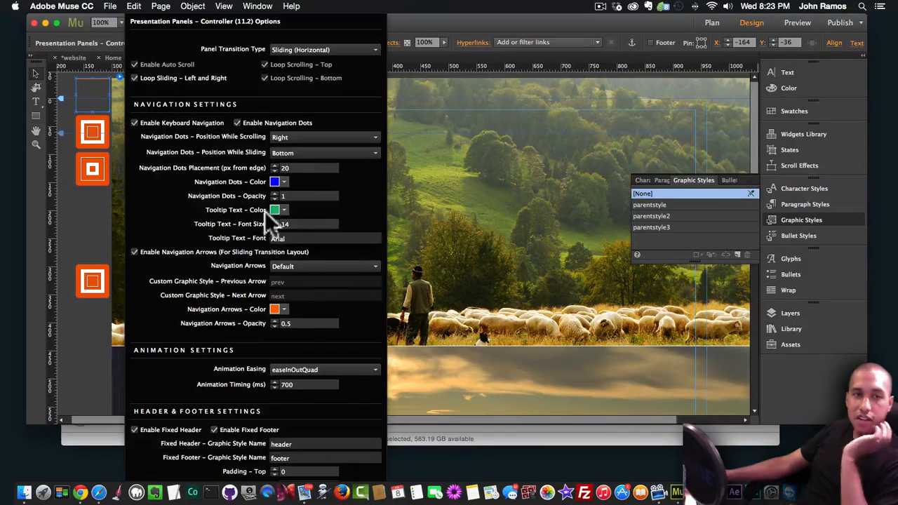
left_click(280, 238)
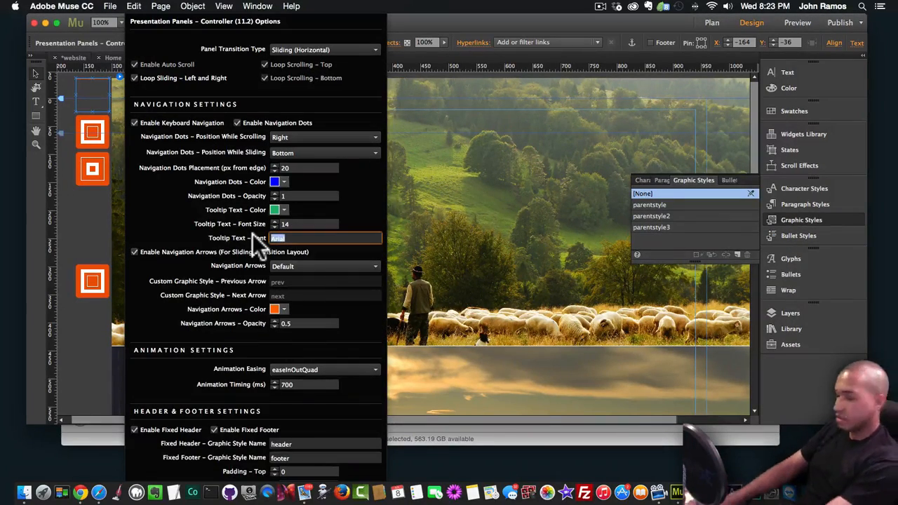
type("Lato")
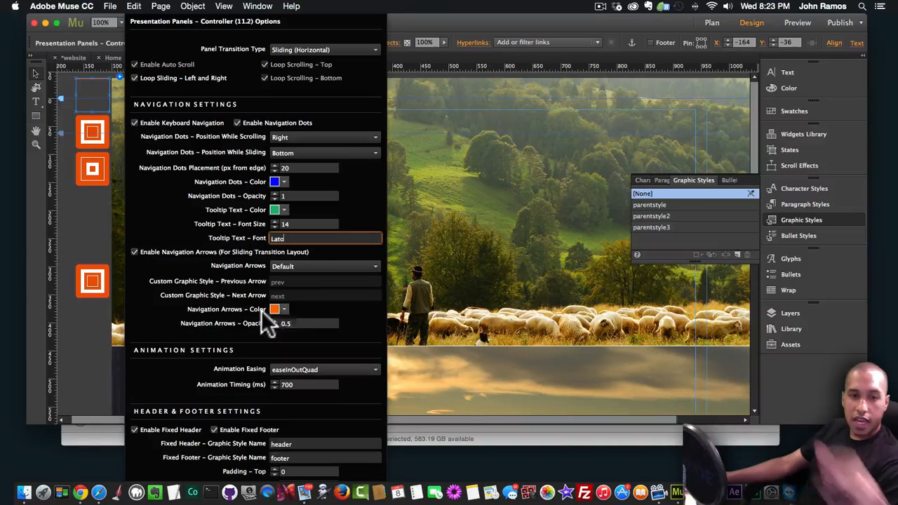
Step: Set the Controller's navigation arrows color to the light blue 29ABE2 swatch and close the options
left_click(282, 309)
left_click(308, 359)
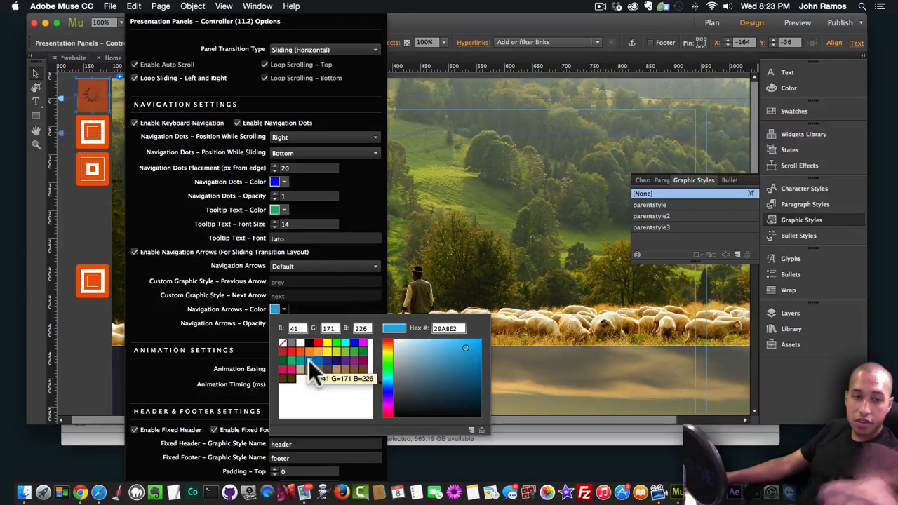
key("Escape")
key("Escape")
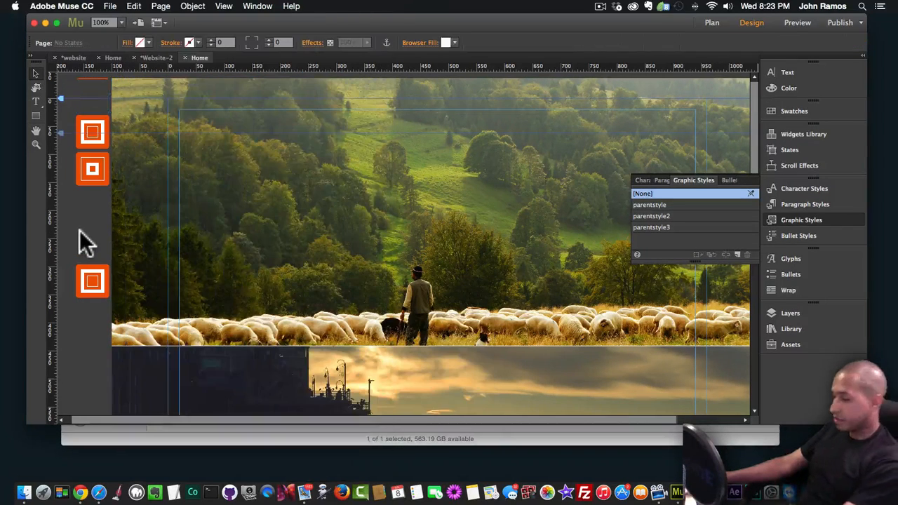
Step: Preview the page in Chrome and check the recolored navigation arrows by advancing through the panels
key("shift+super+e")
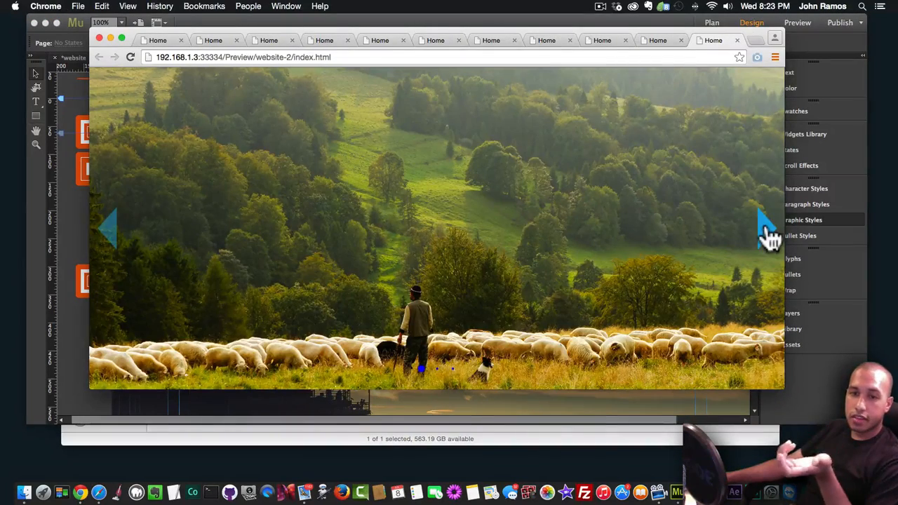
left_click(767, 231)
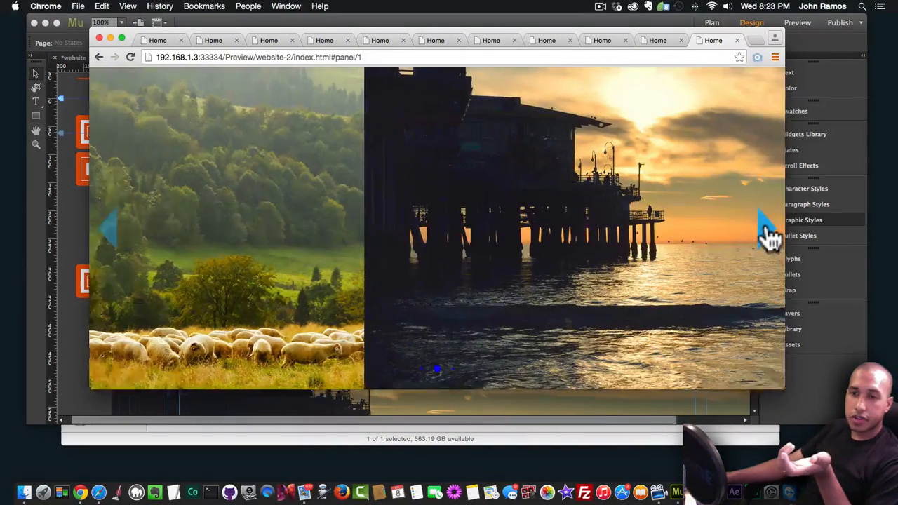
left_click(764, 233)
Step: Return to Adobe Muse and review the Controller's choices for navigation dots position while scrolling and while sliding
left_click(72, 202)
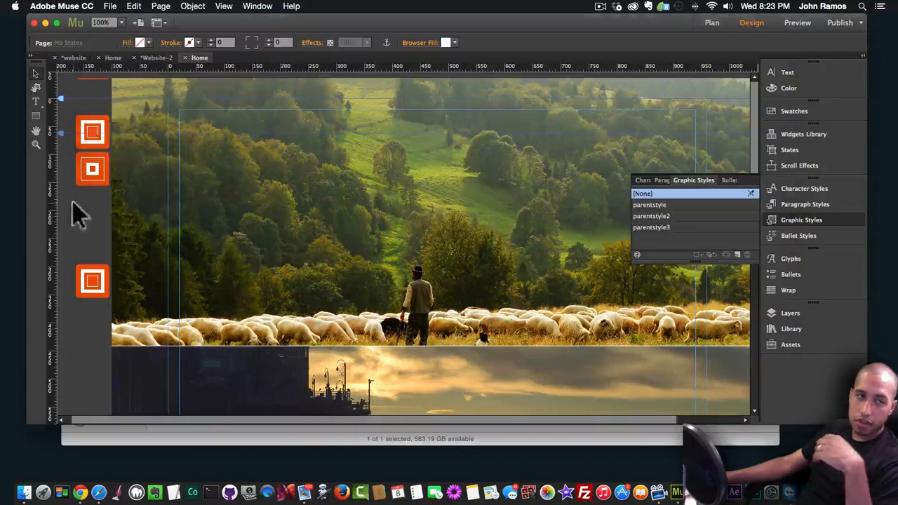
left_click(95, 103)
left_click(120, 76)
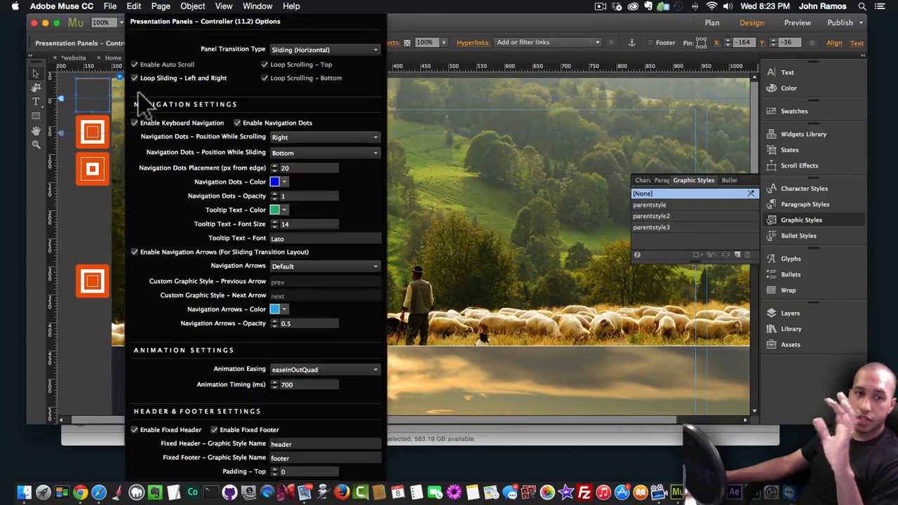
left_click(313, 139)
left_click(311, 139)
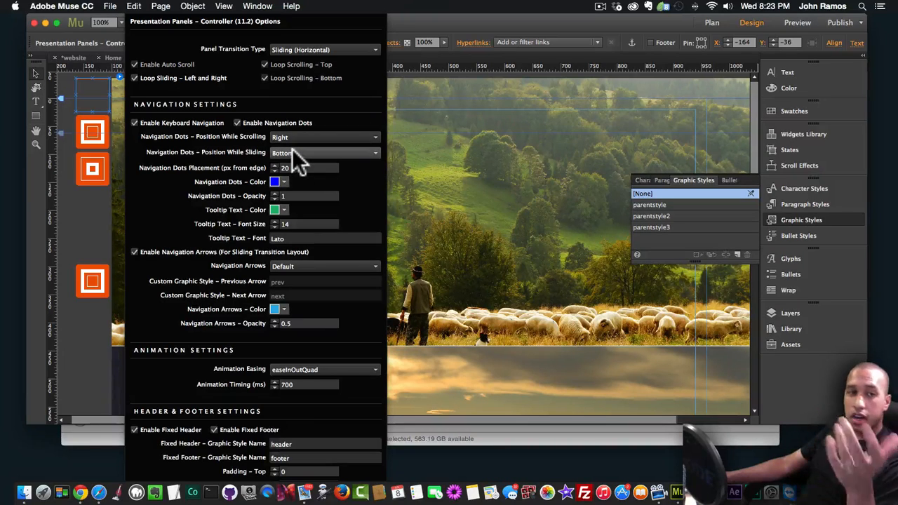
left_click(292, 150)
left_click(293, 151)
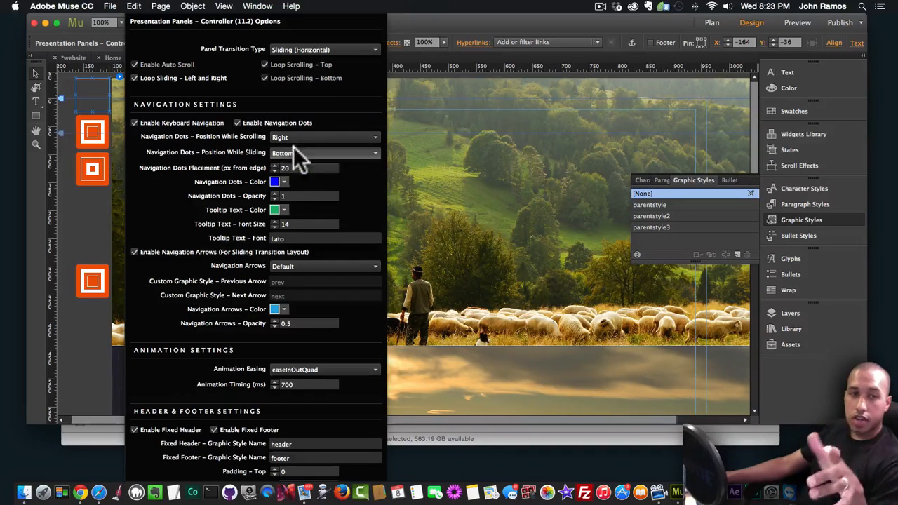
left_click(293, 149)
left_click(292, 137)
left_click(293, 136)
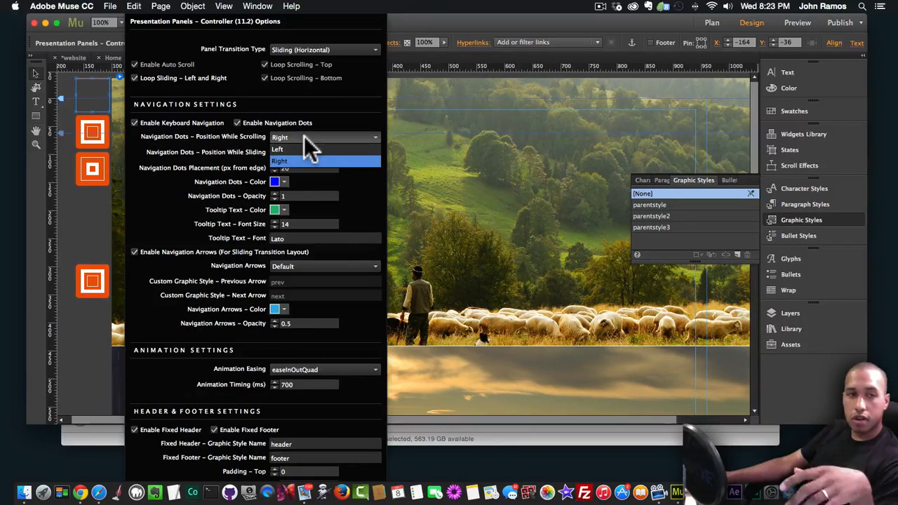
left_click(304, 136)
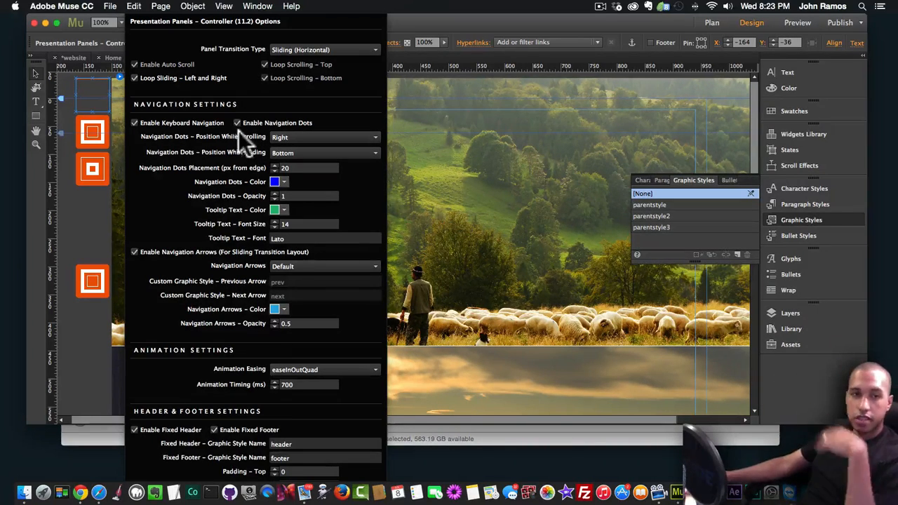
Step: Set the Controller's Animation Easing to easeInOutBack and close the options
left_click(301, 369)
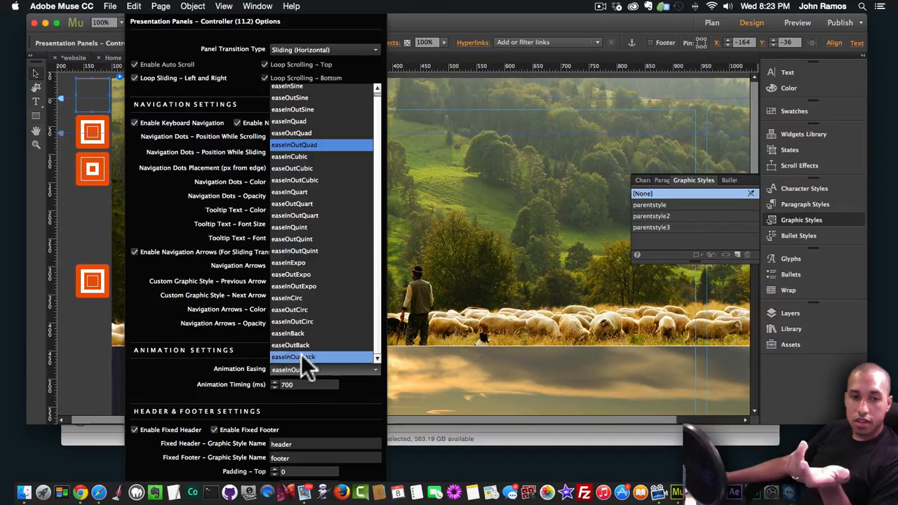
left_click(301, 356)
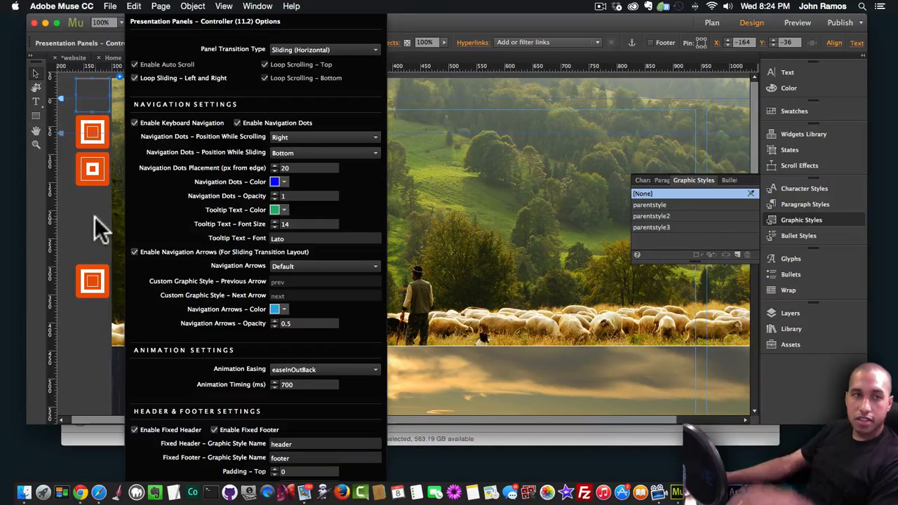
left_click(95, 217)
Step: Preview the page in Chrome, cycle through all panels back to the first, and make the browser window slightly narrower
key("shift+super+e")
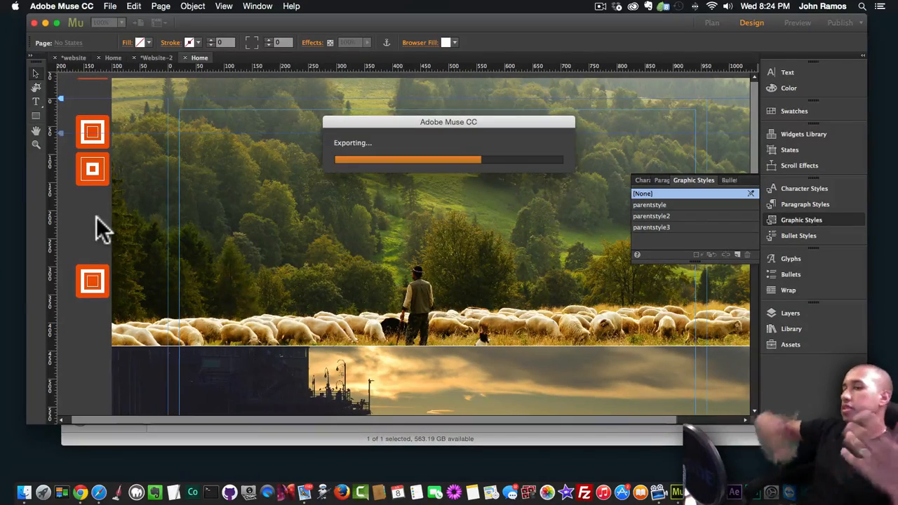
key("Right")
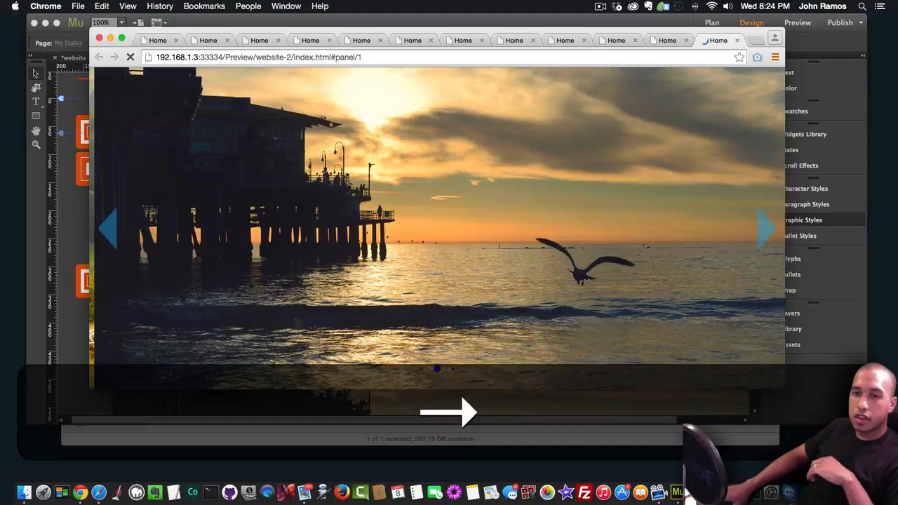
key("Right")
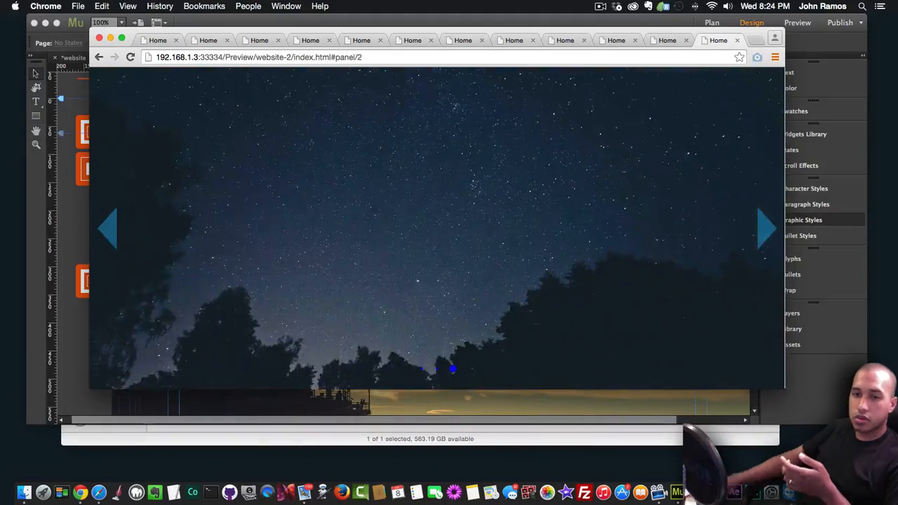
left_click(763, 237)
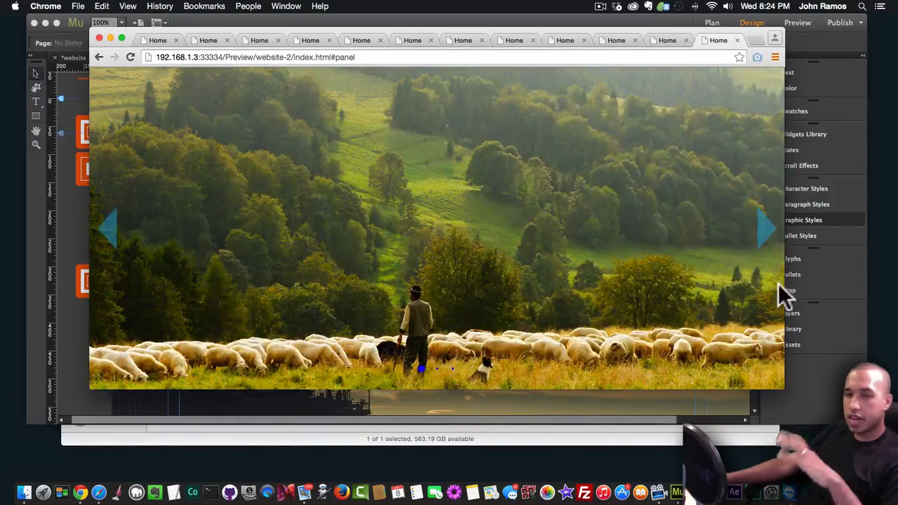
left_click_drag(784, 390, 763, 387)
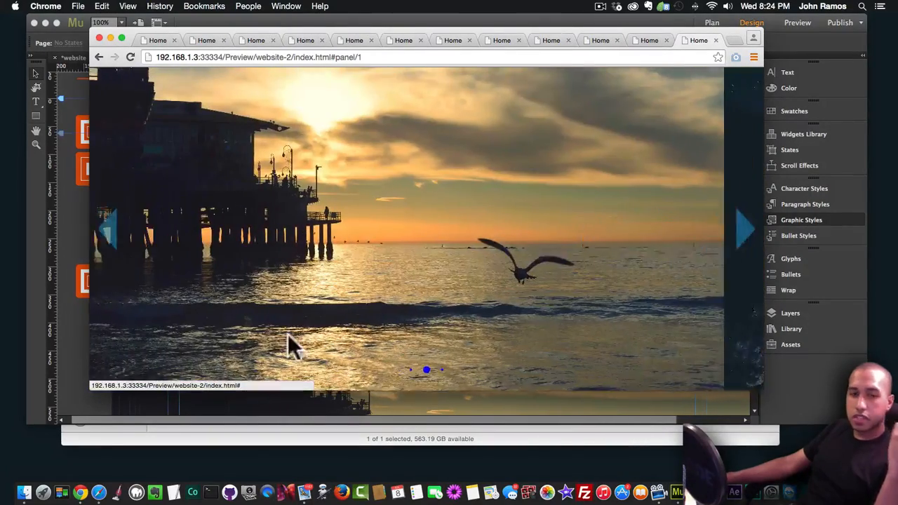
Step: Return to Adobe Muse and set the Controller's Panel Transition Type to Scrolling (Vertical)
left_click(70, 233)
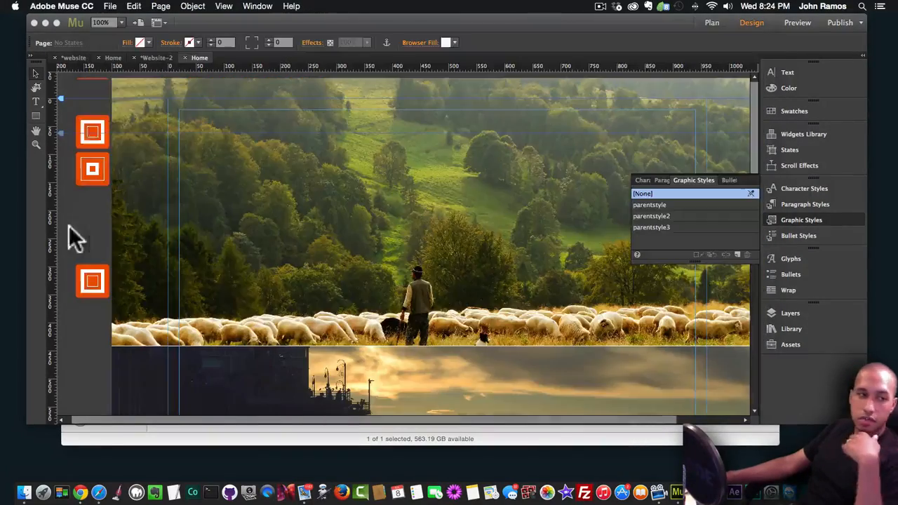
left_click(89, 95)
left_click(119, 76)
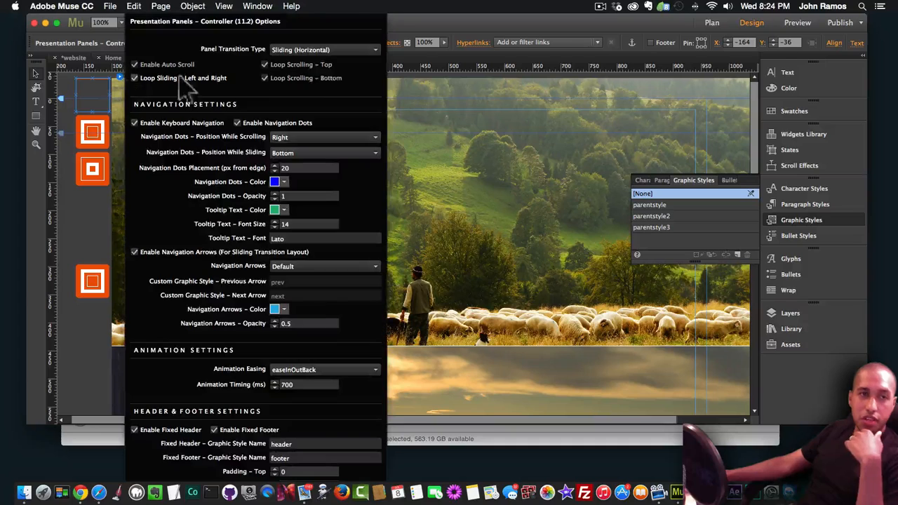
left_click(322, 49)
left_click(311, 63)
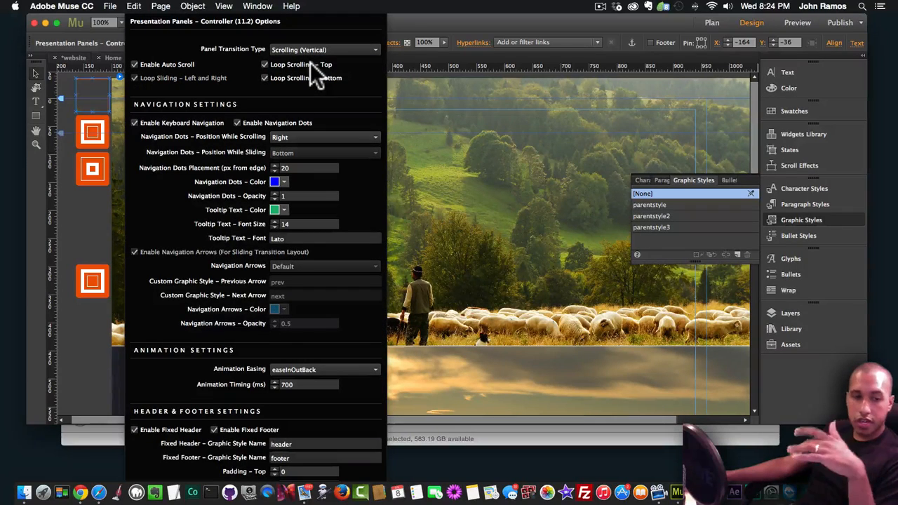
Step: Review the fixed header and footer settings in the Presentation Panels controller options
left_click(71, 226)
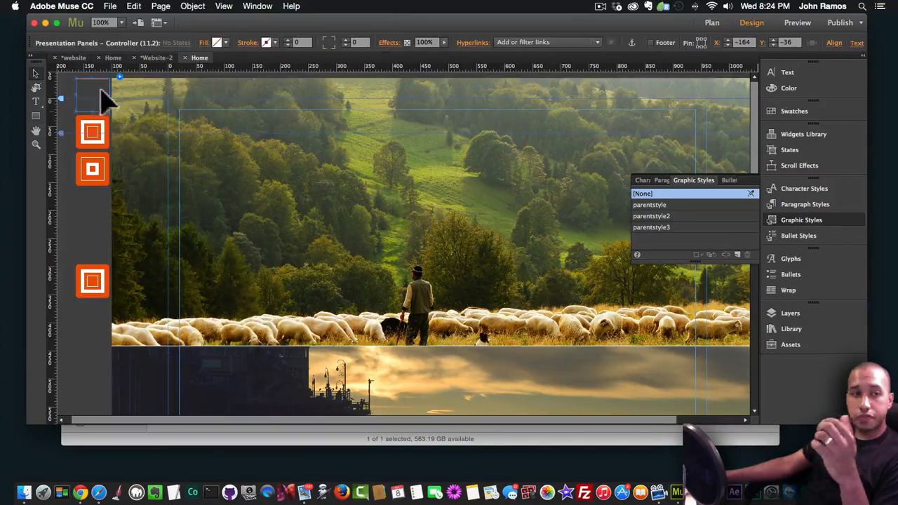
left_click(118, 76)
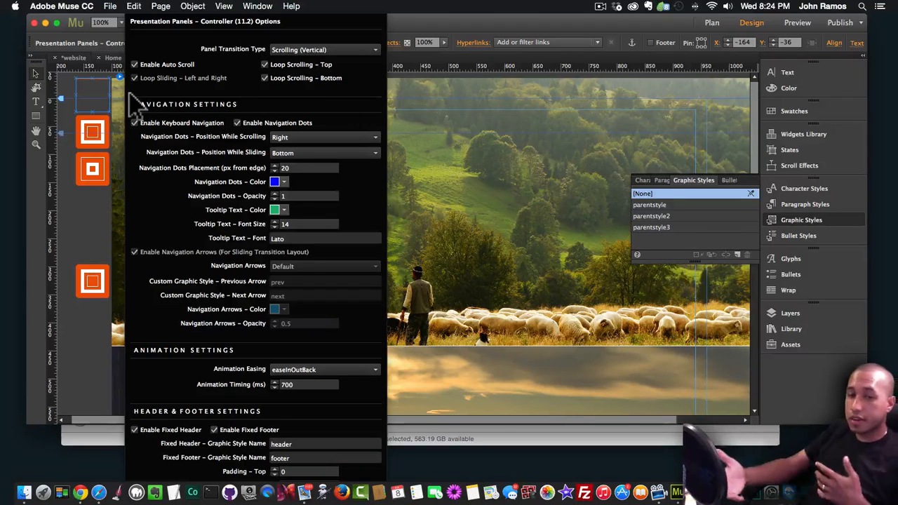
left_click(494, 112)
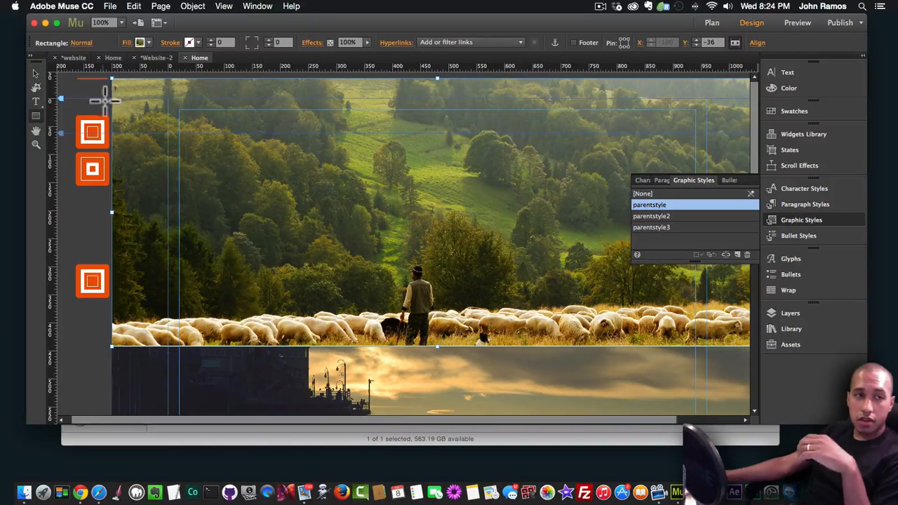
Step: Draw a thin 100% width rectangle along the upper edge of the first panel and fill it black
left_click_drag(114, 78, 368, 134)
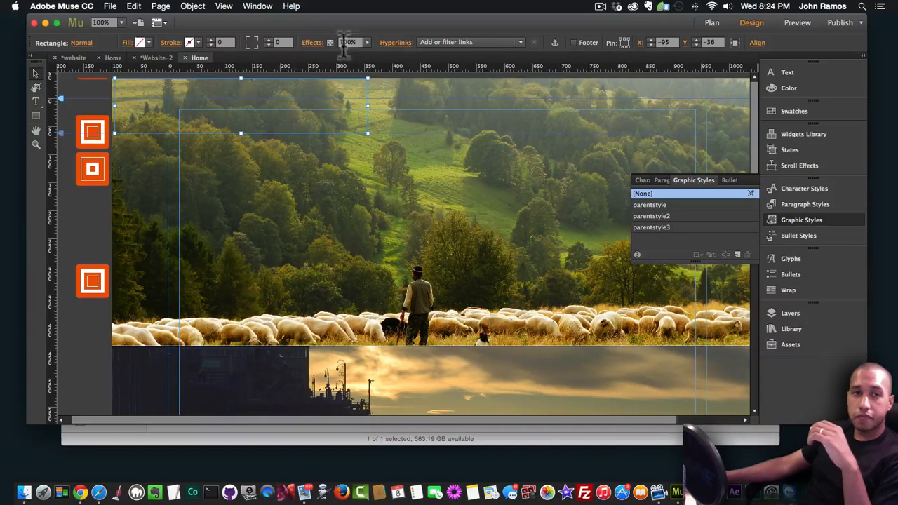
left_click(734, 42)
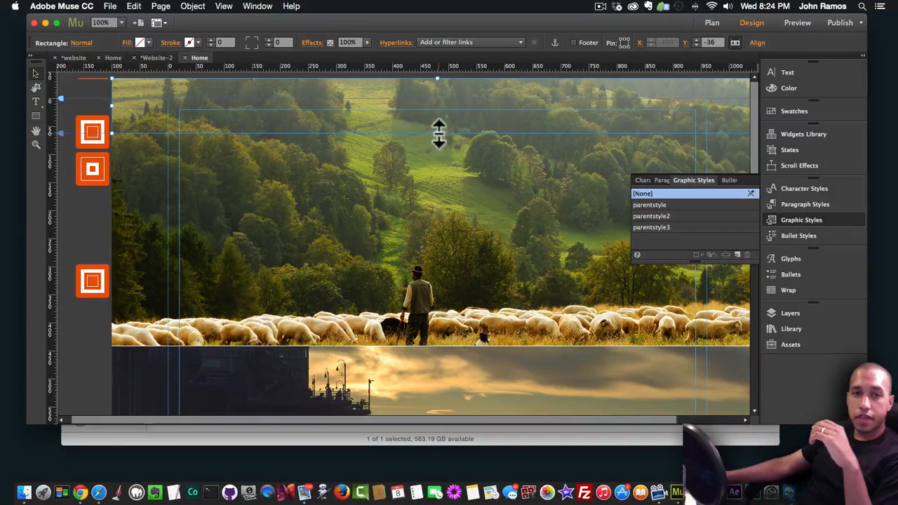
left_click_drag(439, 134, 439, 110)
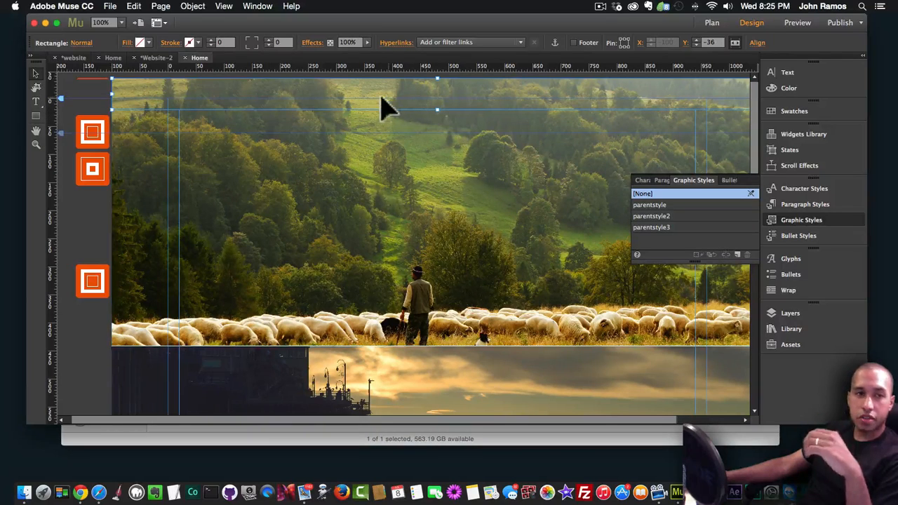
left_click(141, 42)
left_click(300, 57)
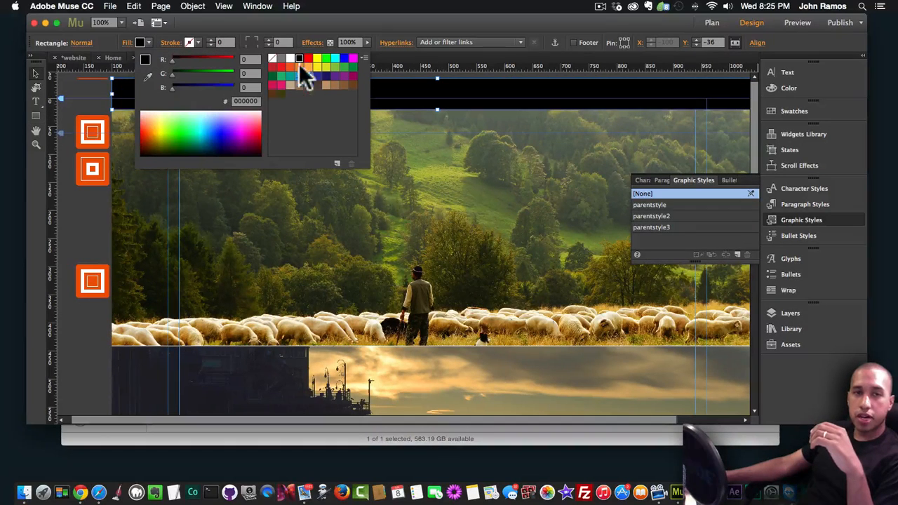
Step: Duplicate the black bar and place the copy along the lower edge of the first panel
key("super+c")
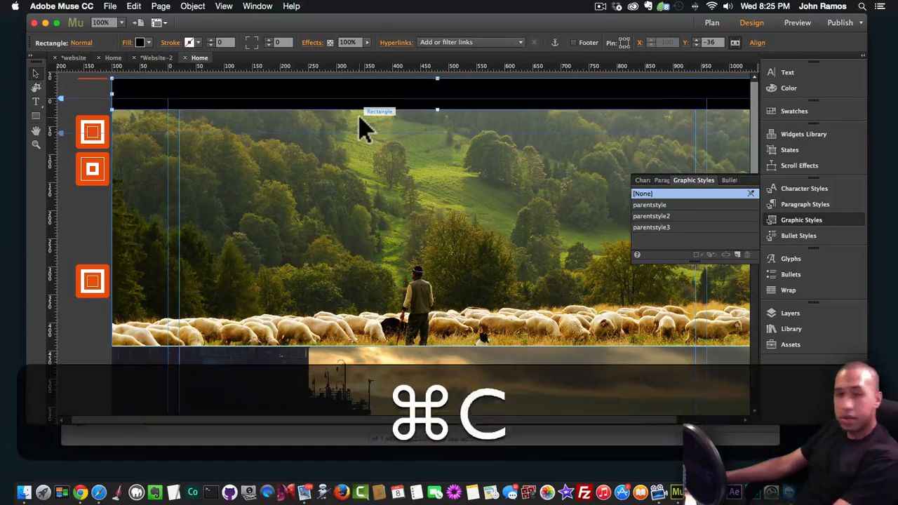
key("super+v")
left_click_drag(437, 260, 435, 331)
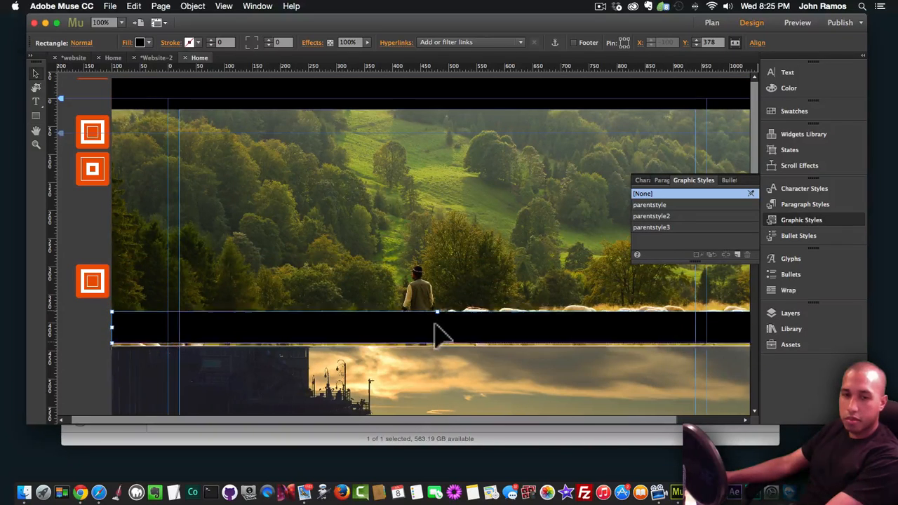
Step: Create a new graphic style from the black header bar
left_click(431, 97)
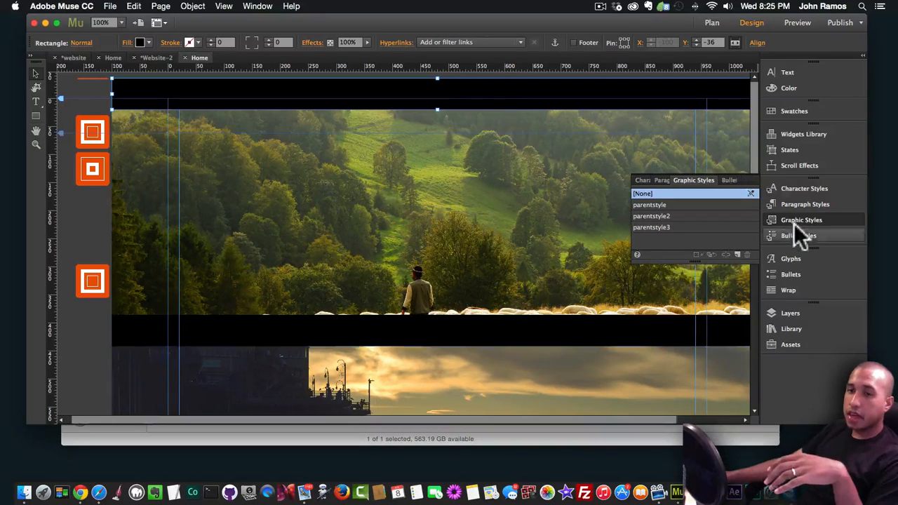
left_click(738, 254)
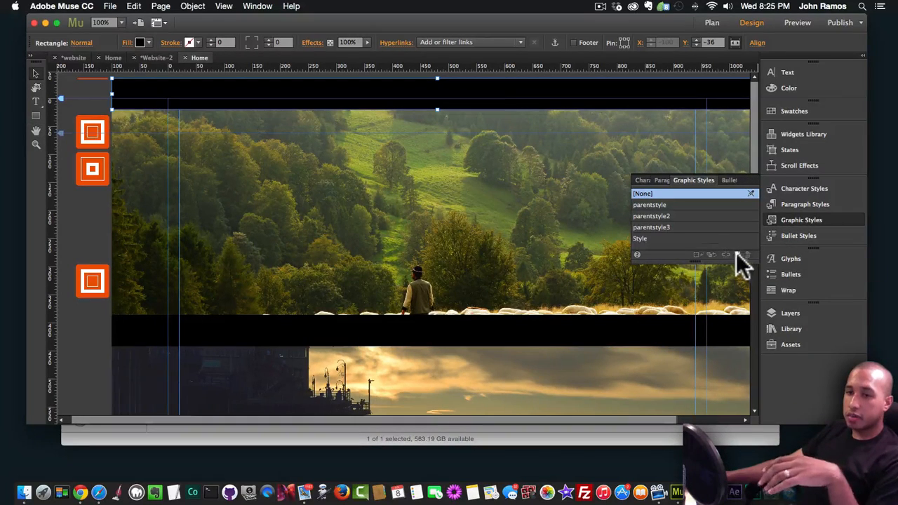
double_click(653, 204)
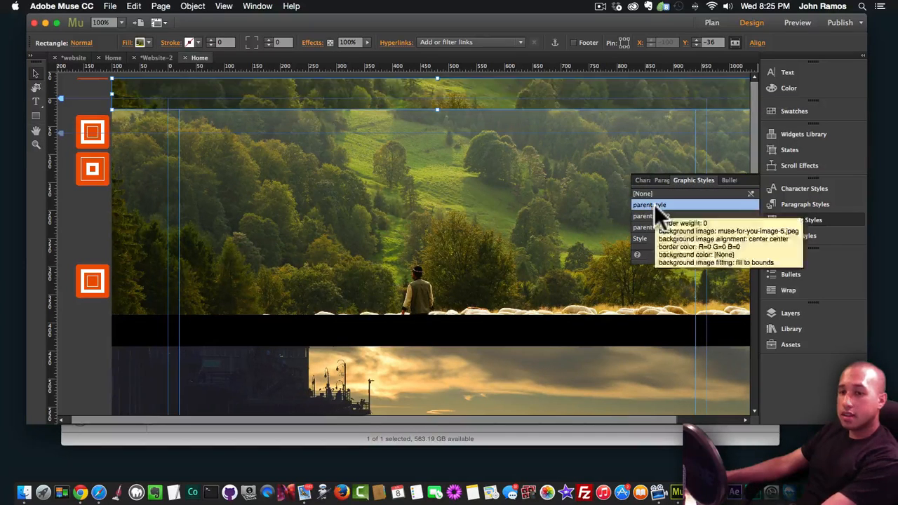
type("header")
key("Return")
left_click_drag(654, 204, 616, 242)
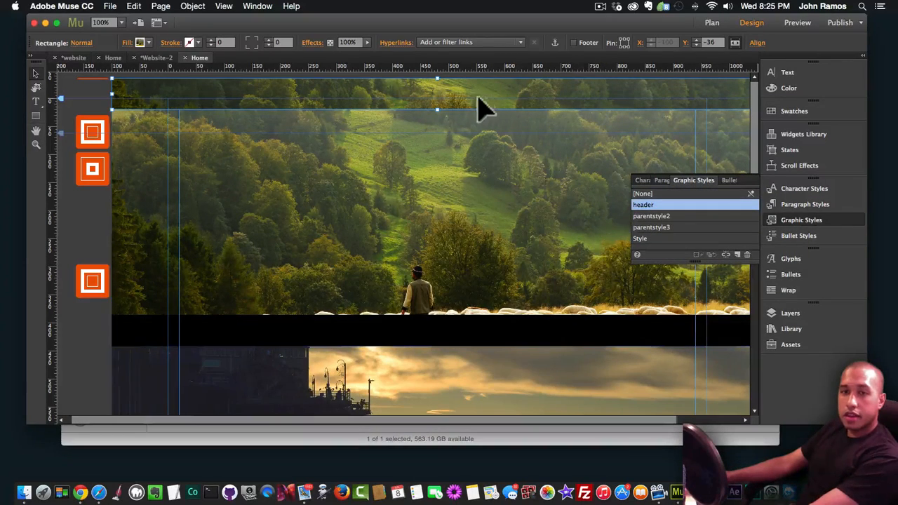
left_click(146, 40)
left_click(302, 59)
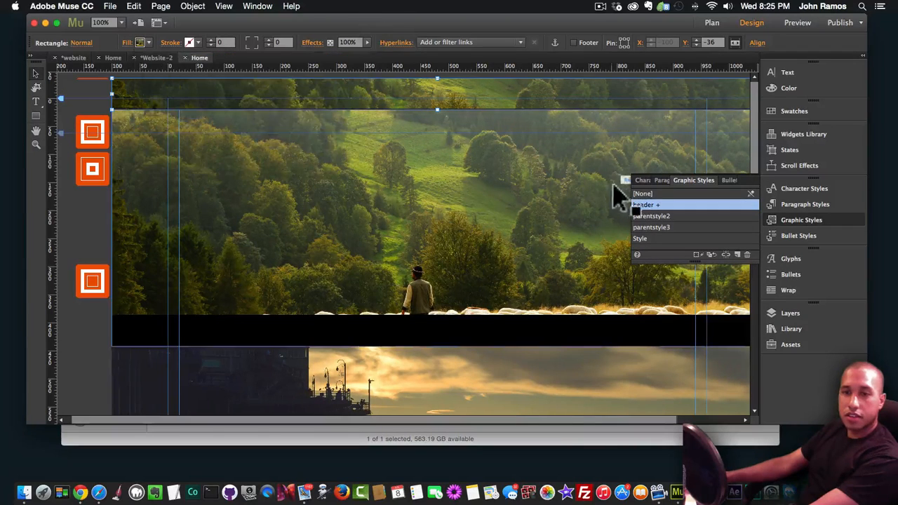
key("super+z")
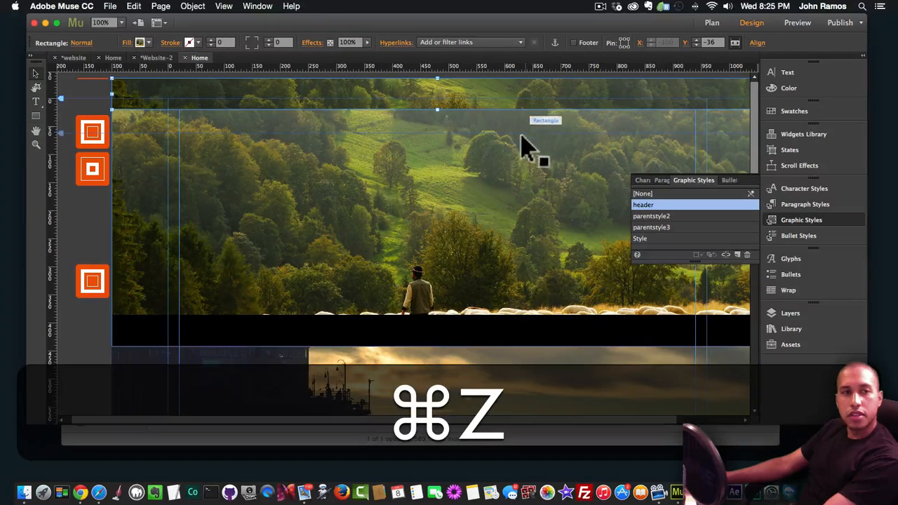
key("super+z")
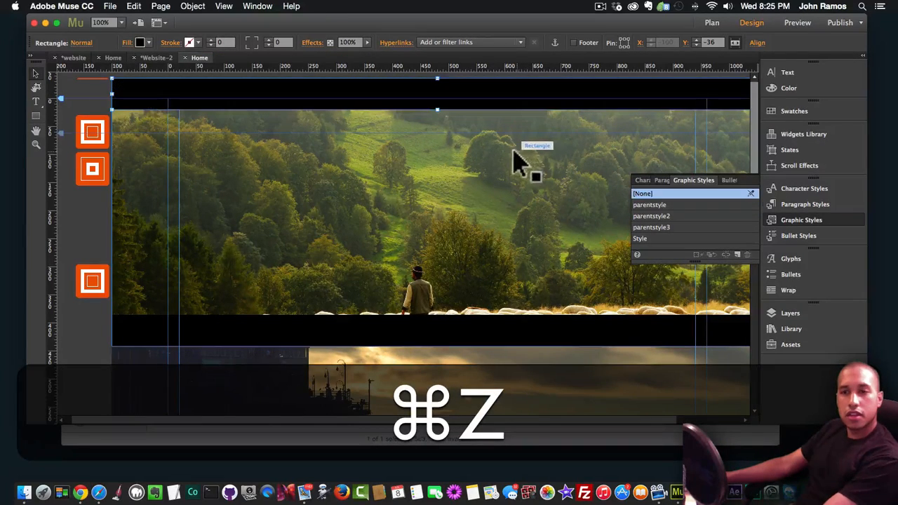
left_click(649, 206)
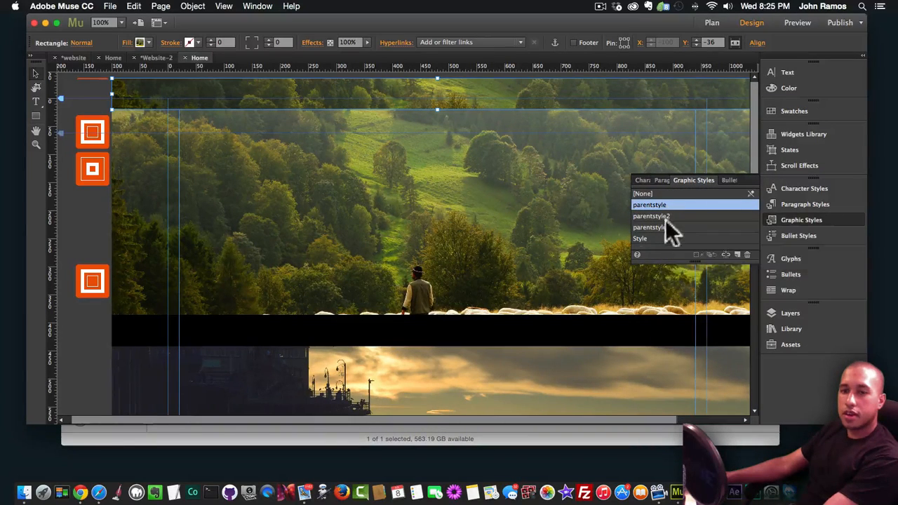
Step: Apply the new graphic style to the header bar and rename the style as header
double_click(652, 240)
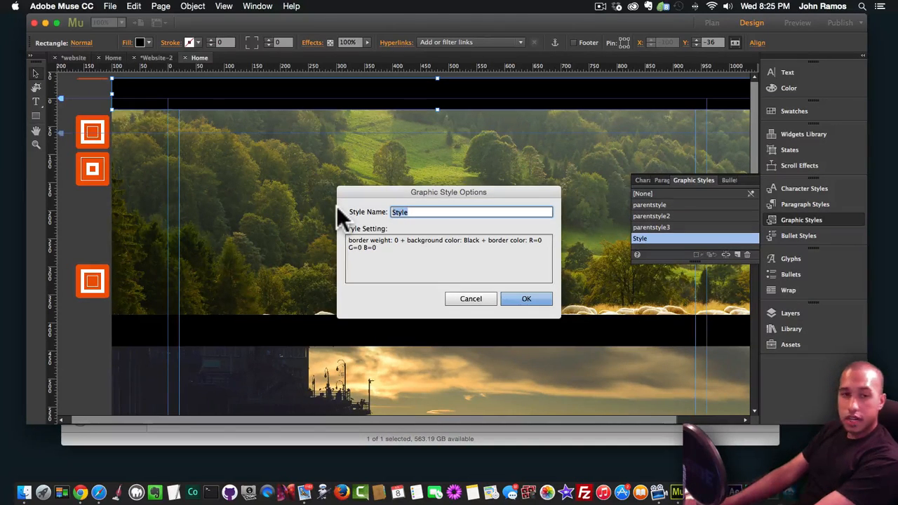
type("header")
key("Return")
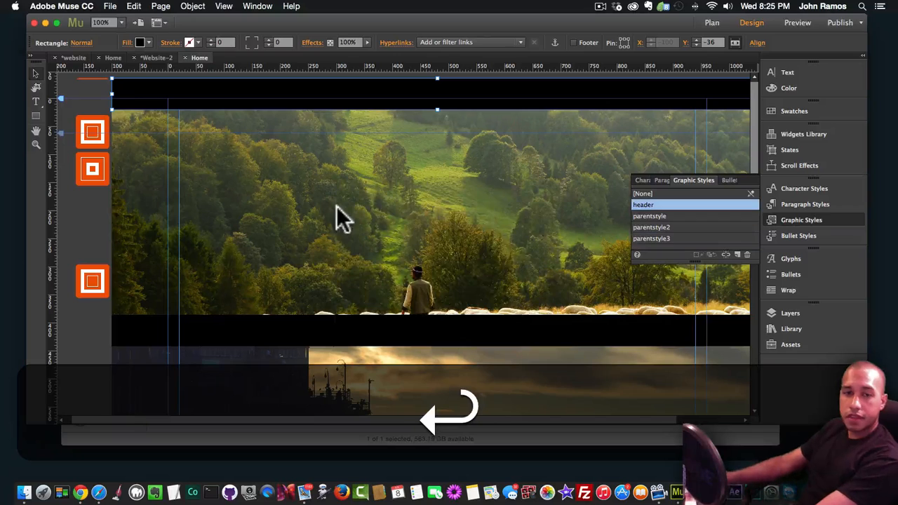
Step: Create a graphic style from the lower black bar, apply it to that bar and name it footer
left_click(535, 337)
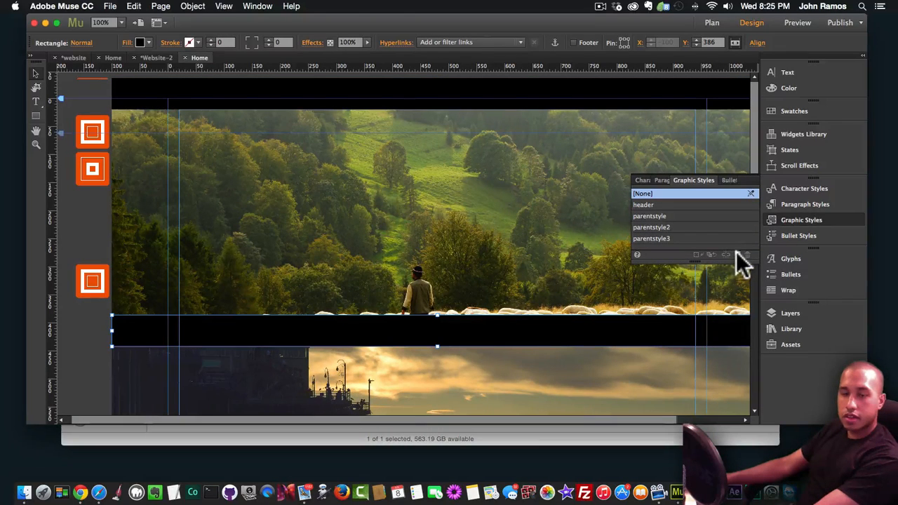
left_click(735, 254)
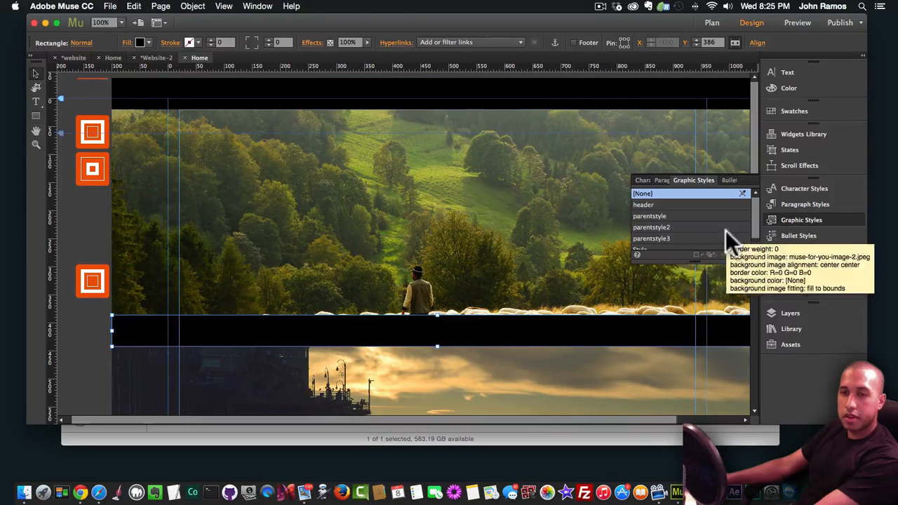
scroll(693, 238, "down", 1)
left_click(677, 244)
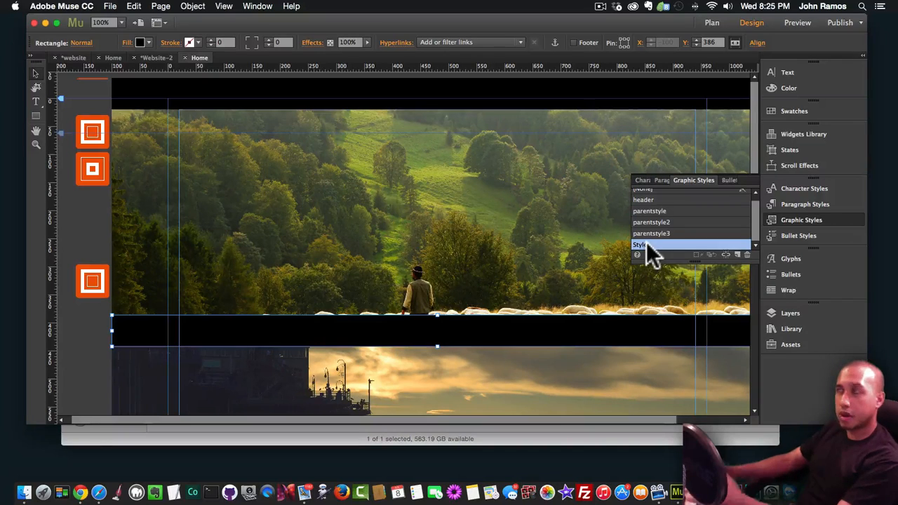
mouse_move(642, 246)
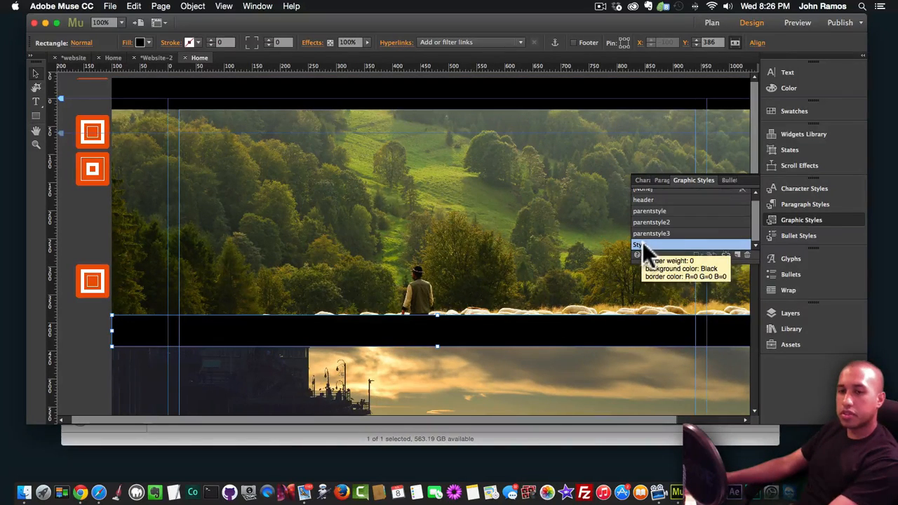
double_click(634, 244)
type("footer")
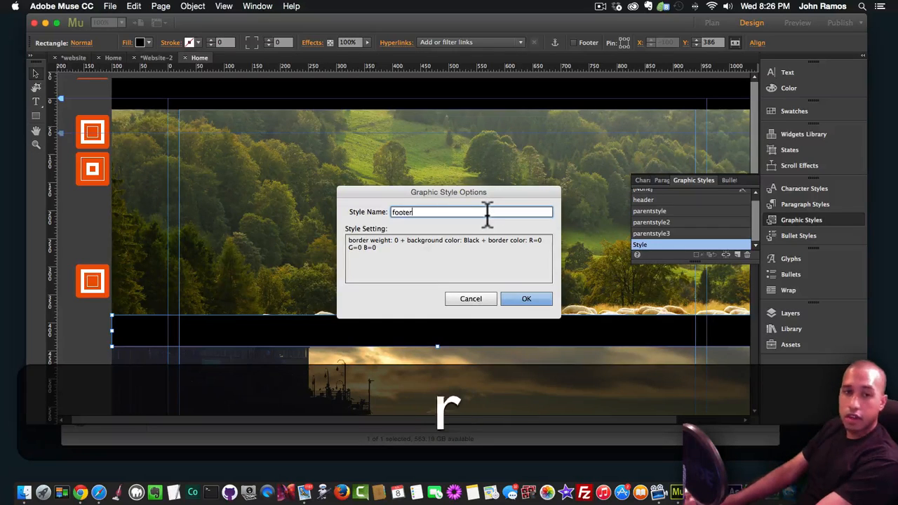
key("Return")
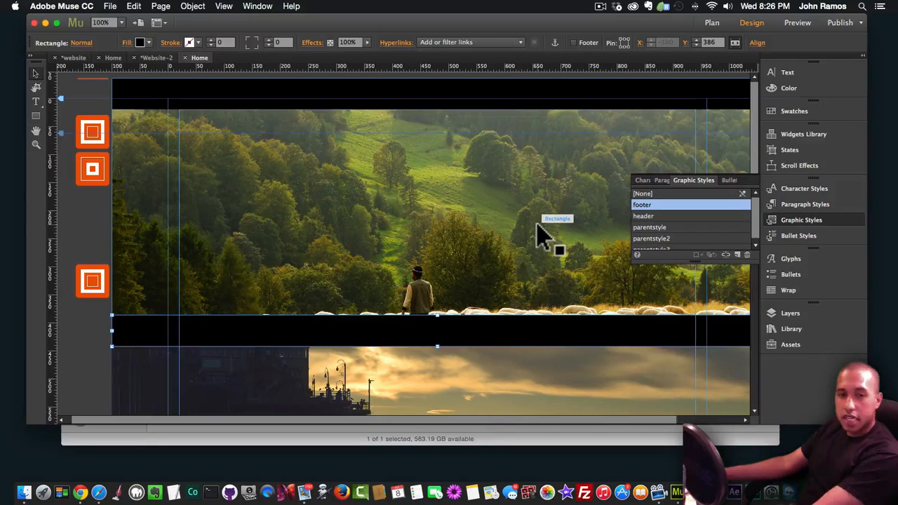
Step: Preview the page in the browser and move through the panels with the navigation dots to check the fixed header and footer
key("shift+super+e")
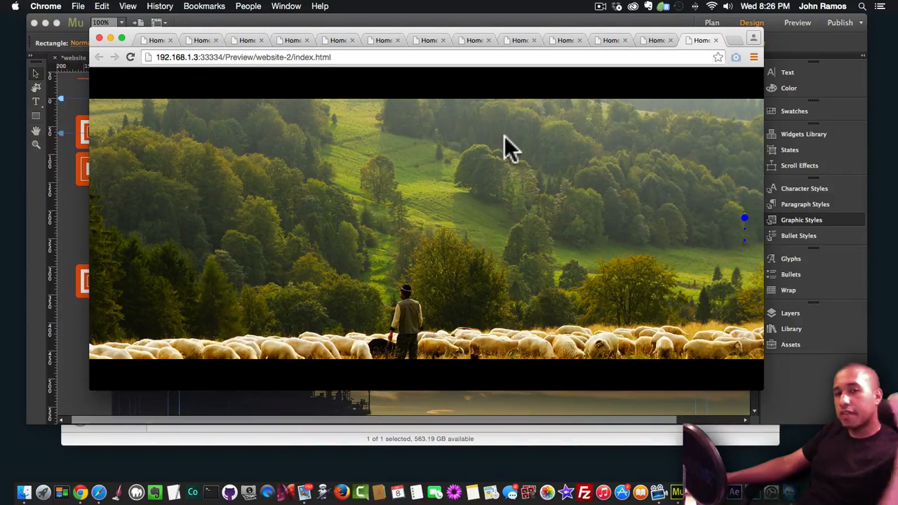
left_click(745, 229)
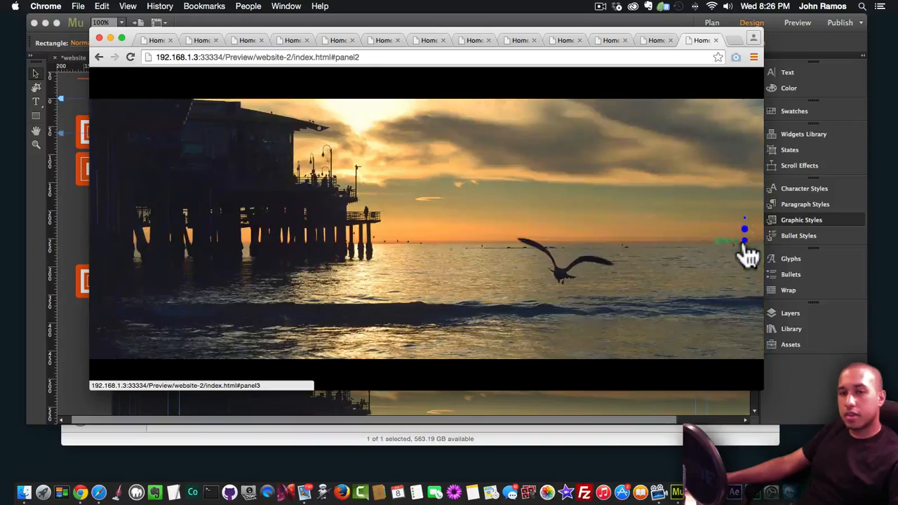
left_click(745, 241)
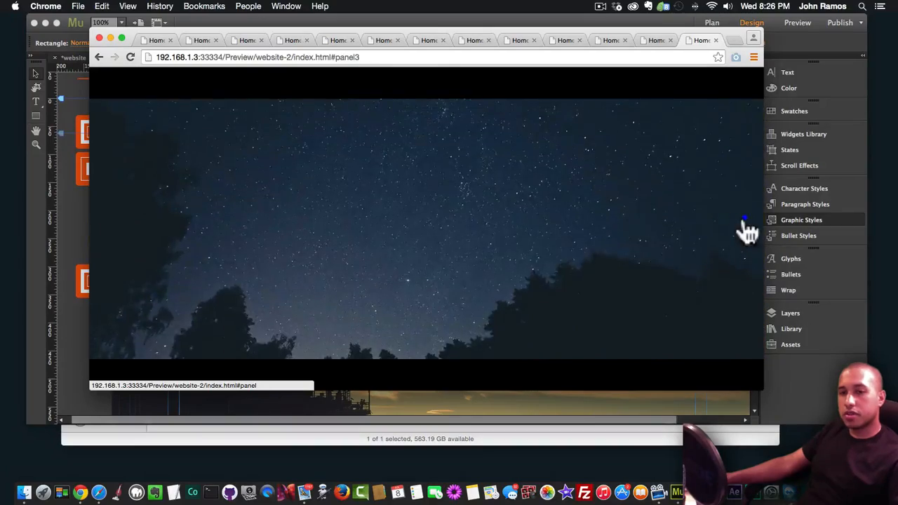
left_click(744, 218)
left_click(744, 230)
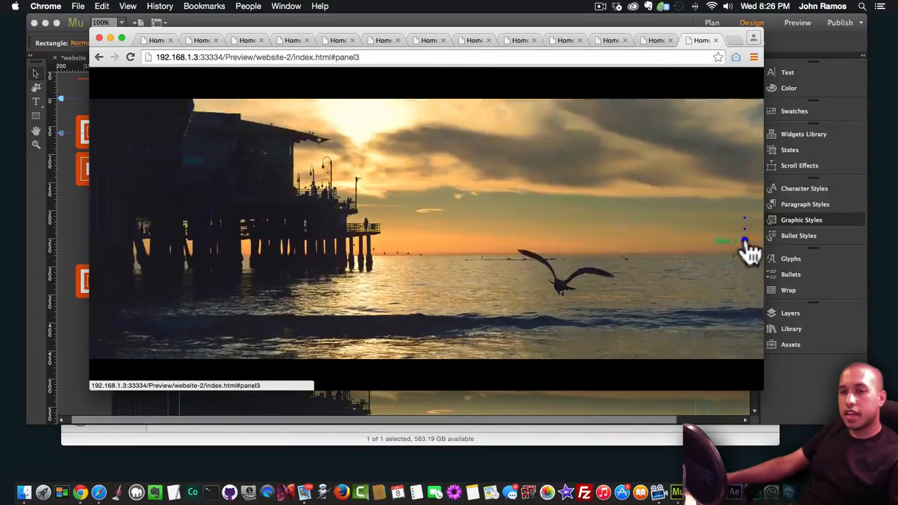
left_click(744, 240)
Step: Return to Adobe Muse and change the footer bar's fill to teal 00A99D
left_click(61, 191)
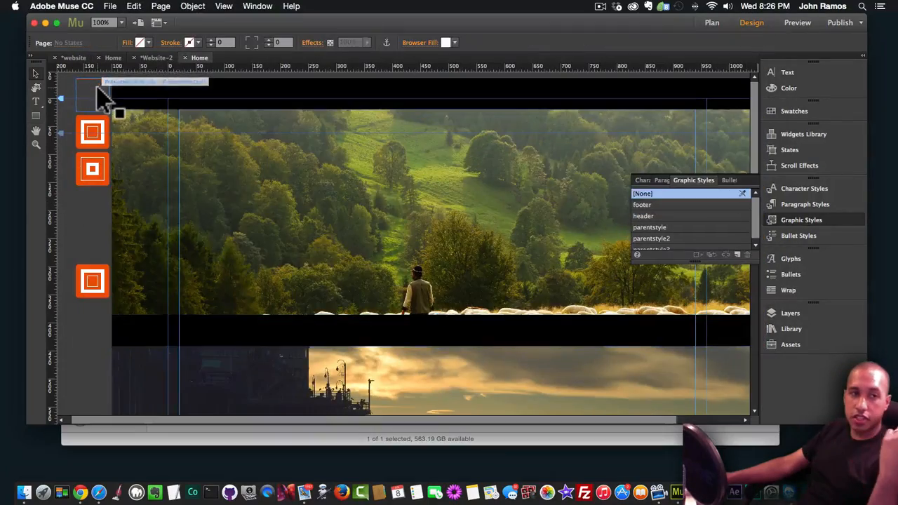
left_click(97, 84)
left_click(363, 336)
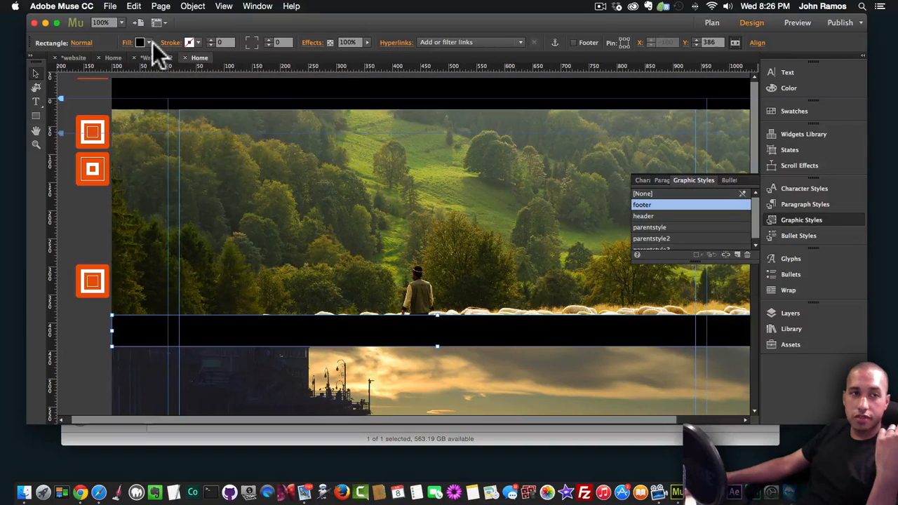
left_click(148, 43)
left_click(293, 80)
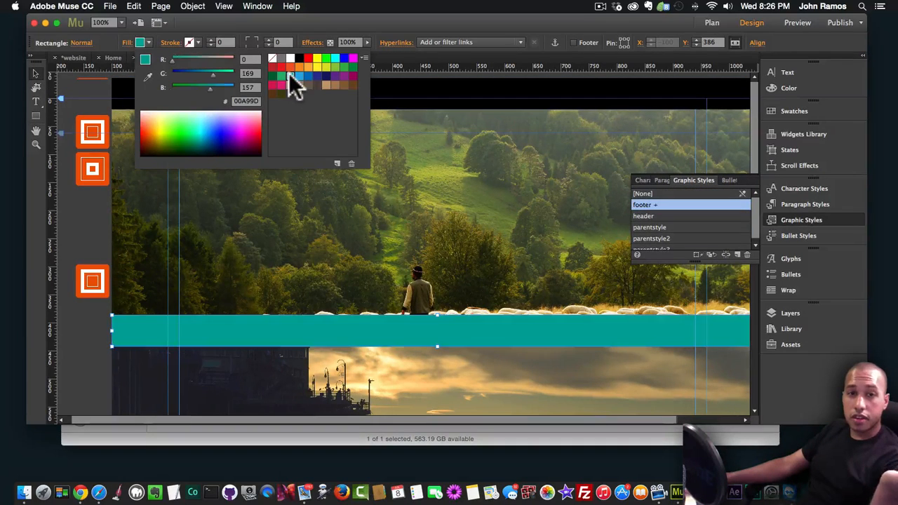
Step: Preview the page in the browser again and switch between panels to check the teal footer
key("super+shift+e")
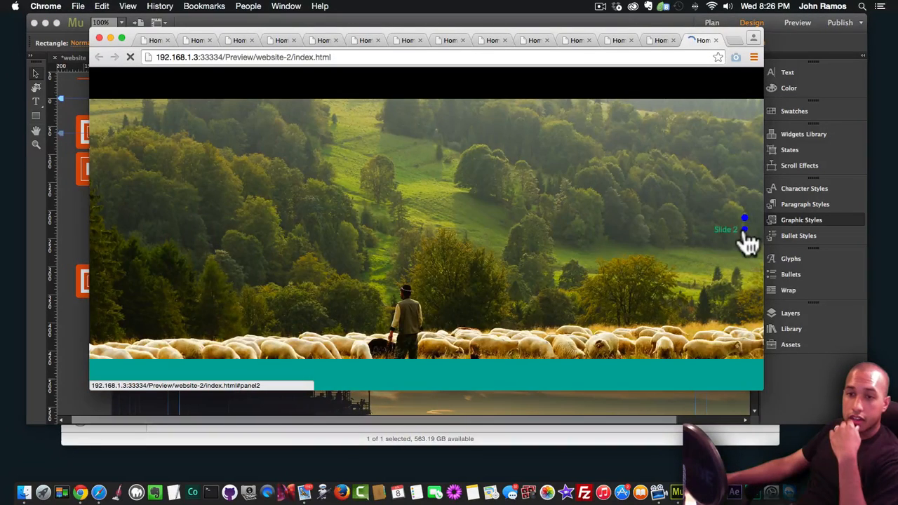
left_click(744, 242)
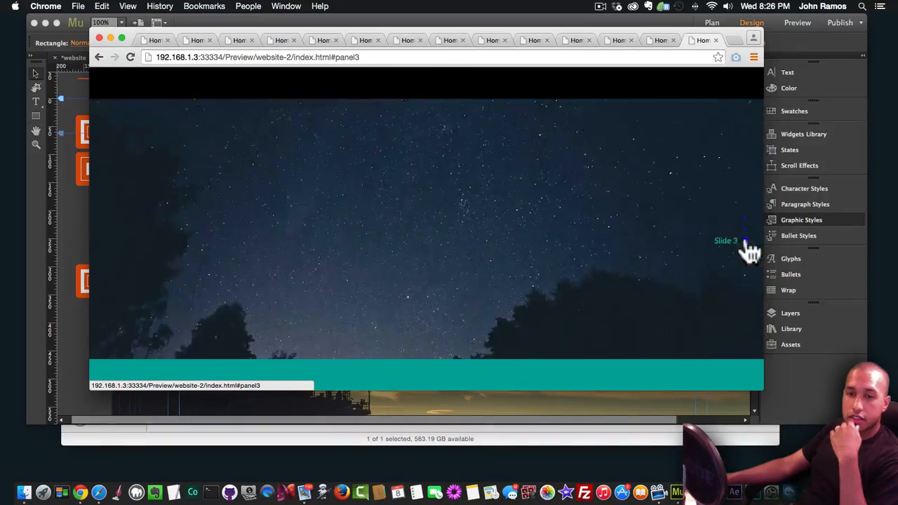
left_click(744, 218)
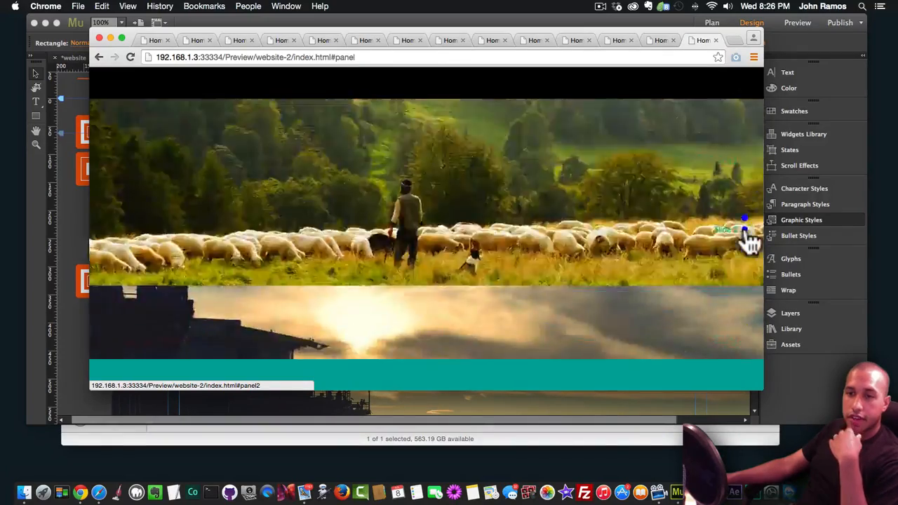
Step: Move to the third panel in the browser preview, return to Adobe Muse and select the Child Panel widget
left_click(745, 241)
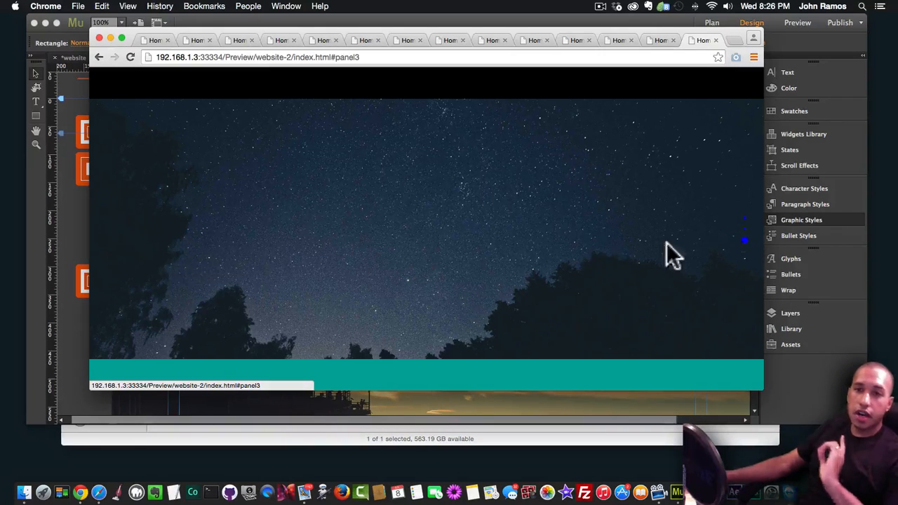
left_click(85, 209)
scroll(88, 217, "down", 2)
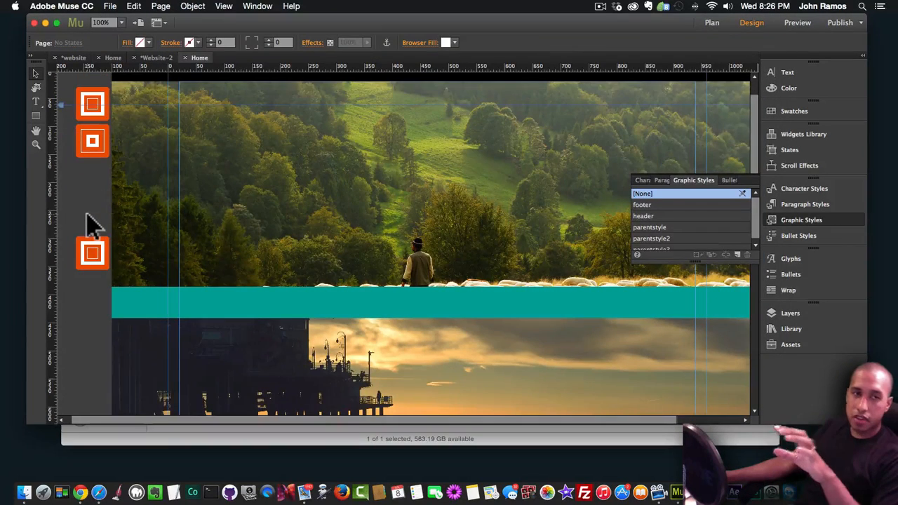
scroll(88, 217, "up", 2)
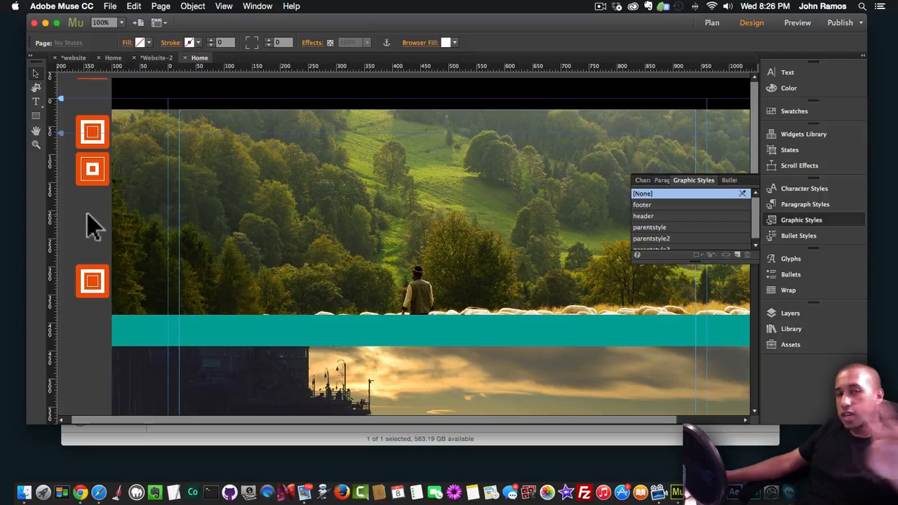
left_click(99, 170)
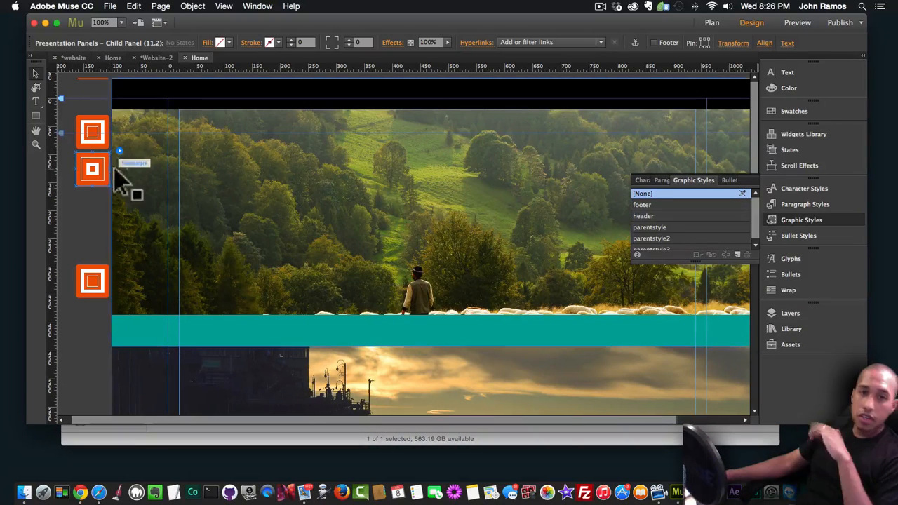
Step: Draw a rectangle at about X 180, Y 120 on the sheep panel and fill it with the image muse-for-you-image-8.jpeg
left_click(35, 116)
mouse_move(269, 166)
left_mouse_down()
mouse_move(381, 194)
mouse_move(420, 229)
left_mouse_up()
left_click(127, 42)
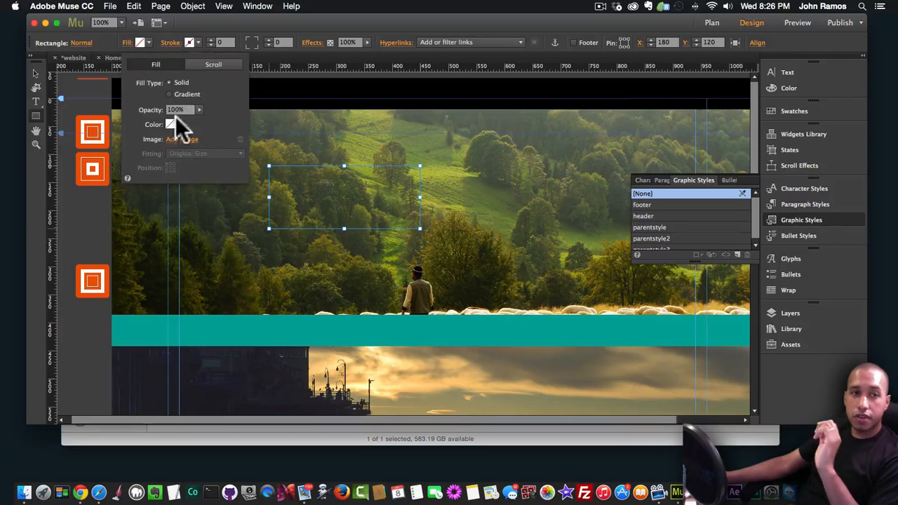
left_click(181, 139)
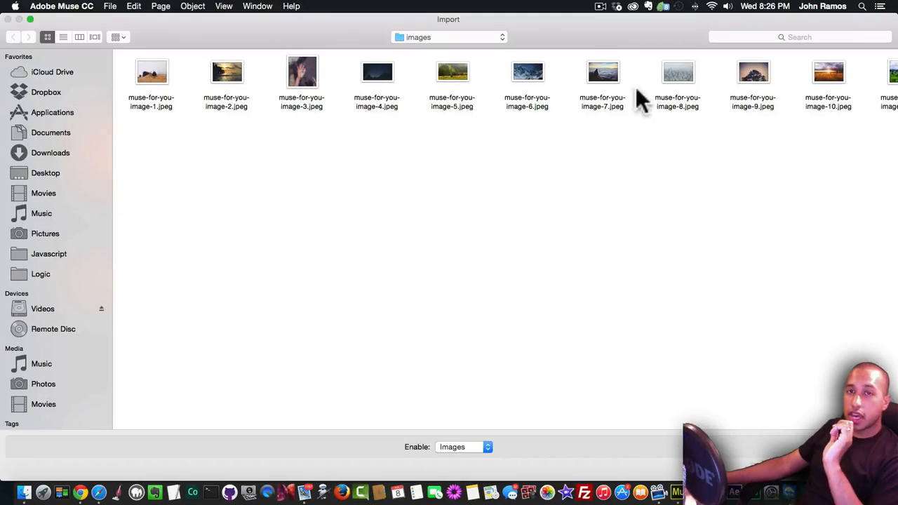
double_click(676, 72)
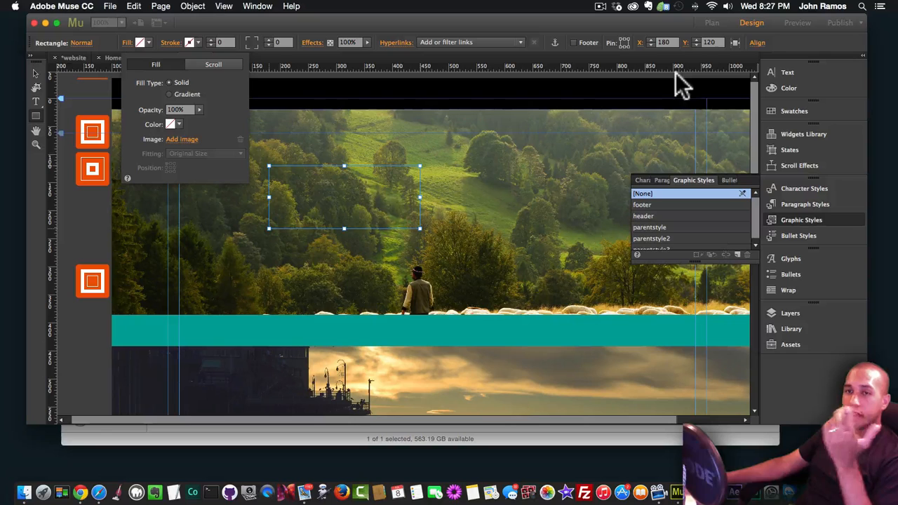
Step: Set the rectangle's image fitting to Scale To Fill with a centered position
left_click(203, 153)
left_click(205, 166)
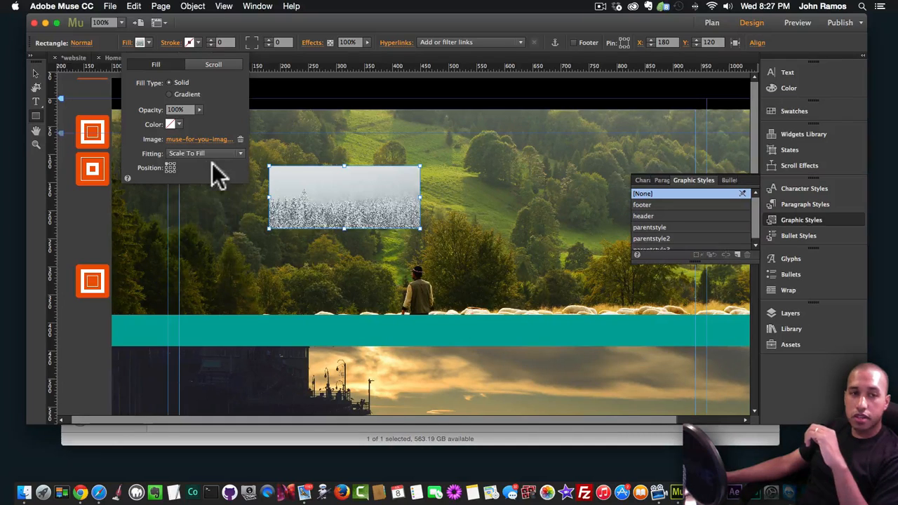
left_click(170, 167)
left_click(357, 203)
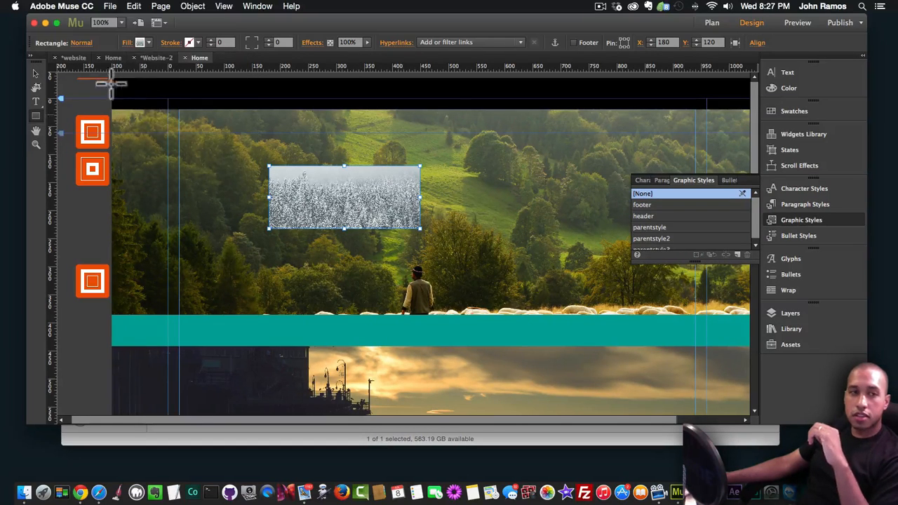
Step: Move the snowy forest rectangle to about X 0, Y 79 and place a copy of it at about X 691, Y 244
left_click(34, 74)
left_click_drag(351, 204, 250, 181)
key("super+c")
key("super+v")
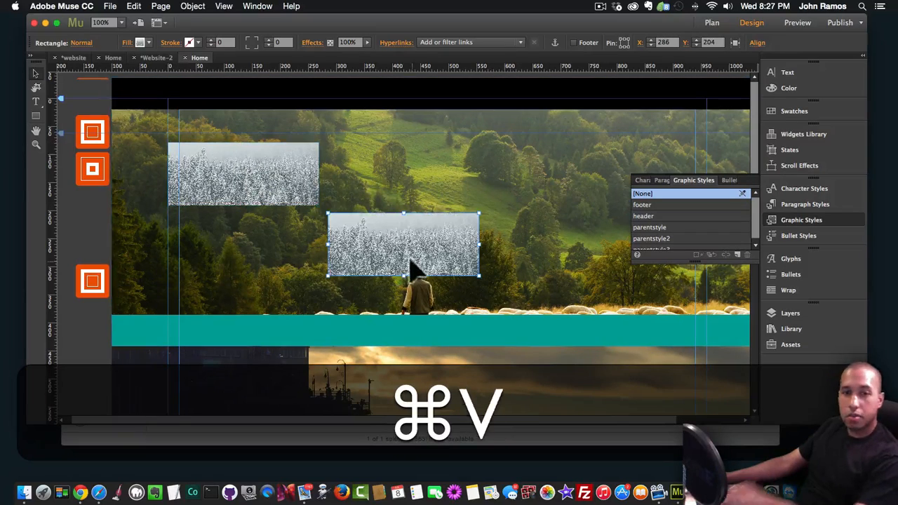
left_click_drag(411, 266, 641, 295)
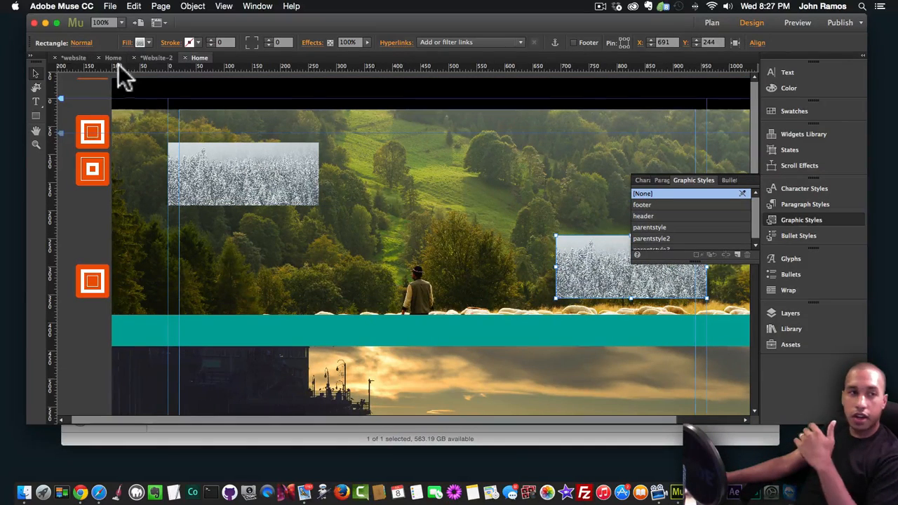
Step: Replace the copied rectangle's fill image with muse-for-you-image-9.jpeg
left_click(128, 43)
left_click(182, 140)
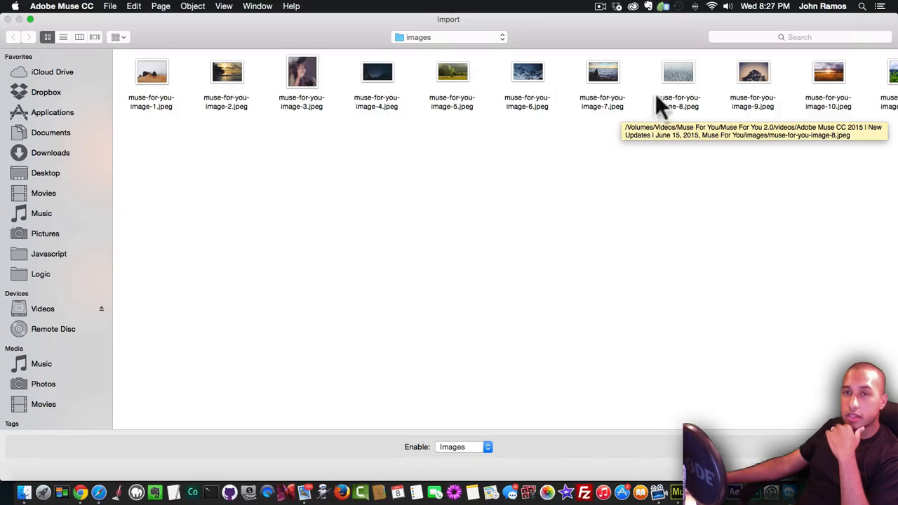
double_click(752, 70)
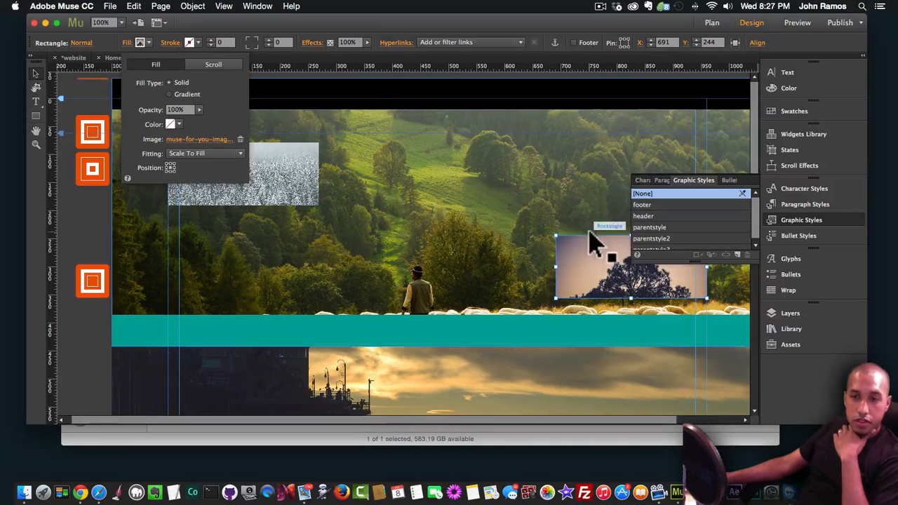
left_click(228, 188)
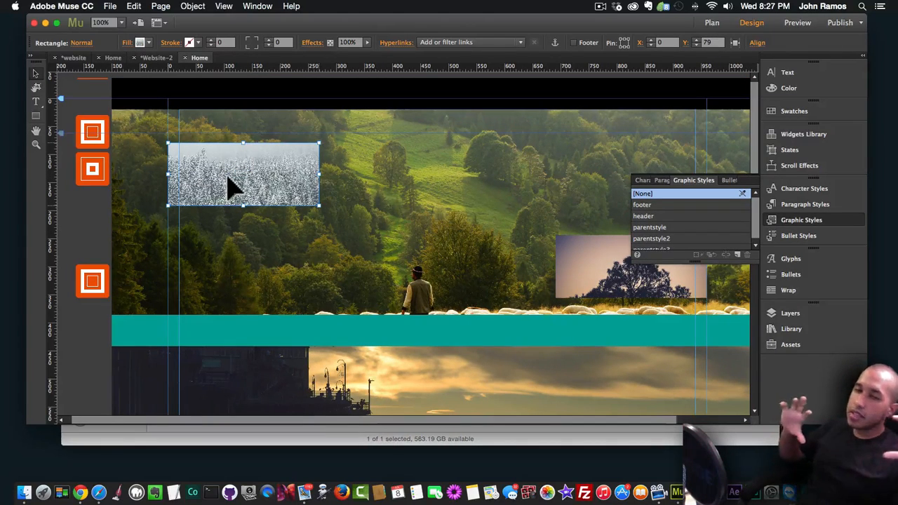
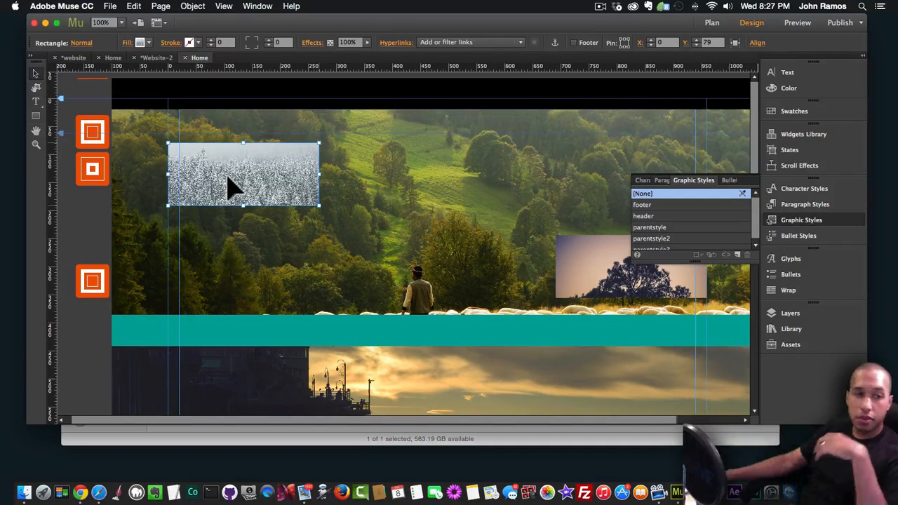
Step: Set the Child Panel widget's position within the screen to Top Left and its graphic style to childstyle1
left_click(93, 170)
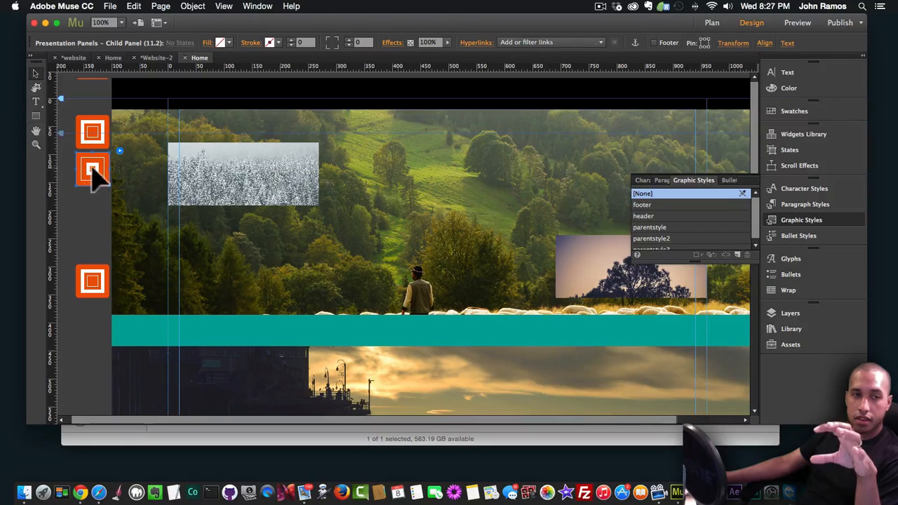
left_click(119, 150)
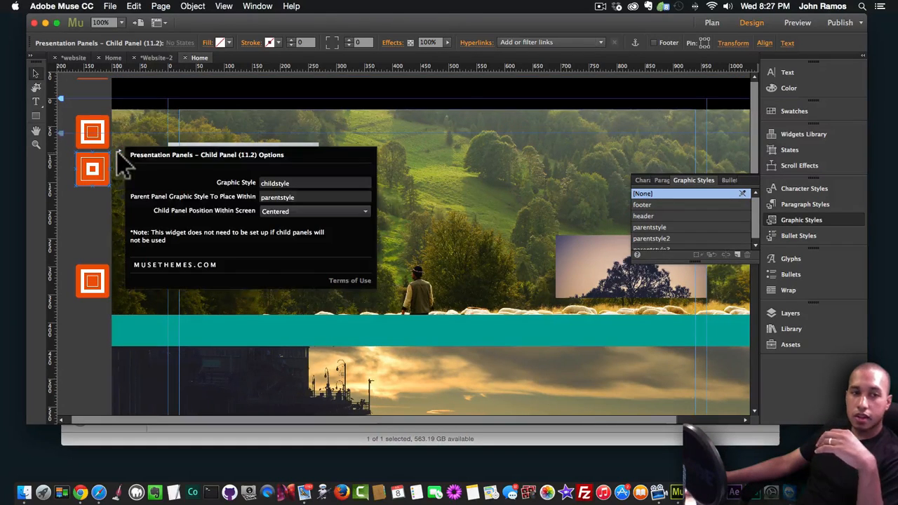
left_click(286, 208)
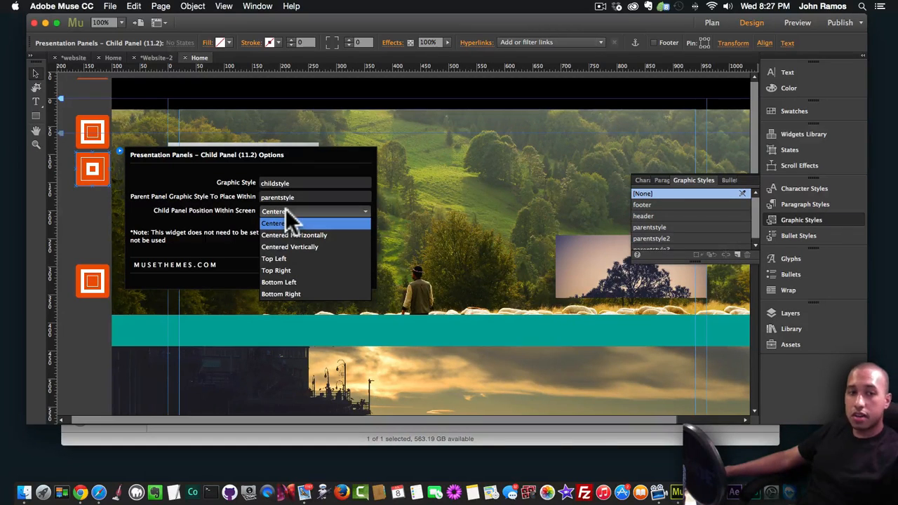
left_click(284, 208)
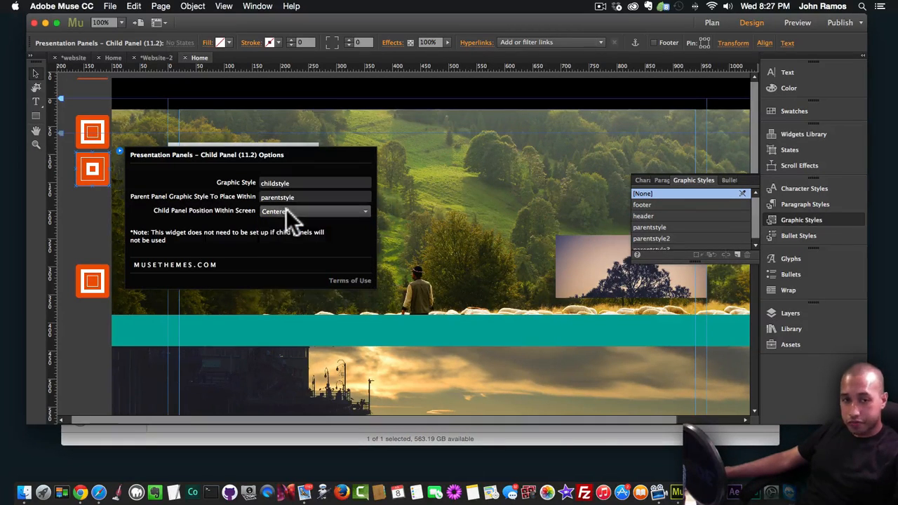
left_click(287, 207)
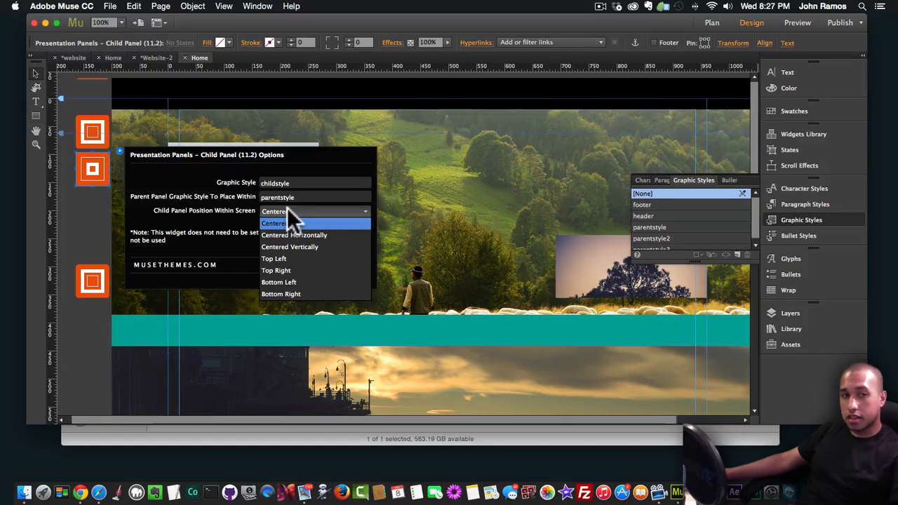
left_click(287, 258)
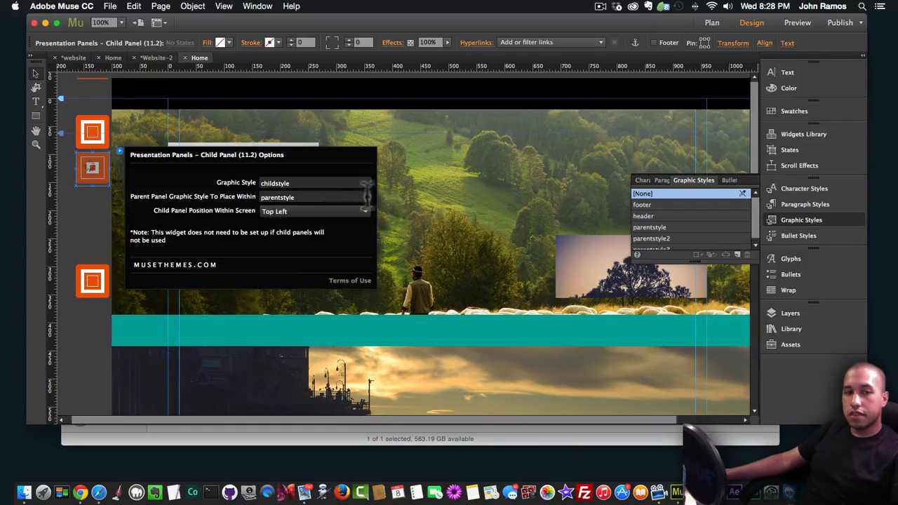
left_click(299, 179)
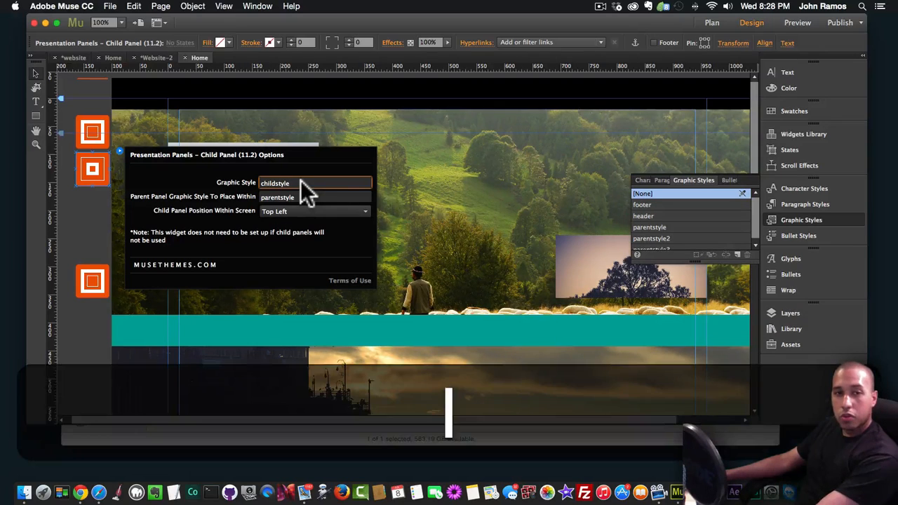
type("1")
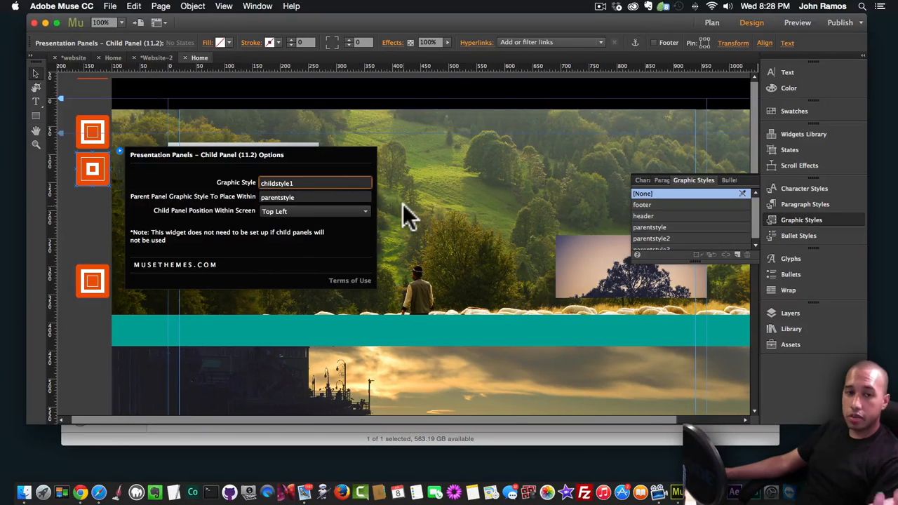
left_click(402, 204)
Step: Create a graphic style named childstyle1 from the snowy forest rectangle, apply it there and preview the page in the browser
left_click(251, 156)
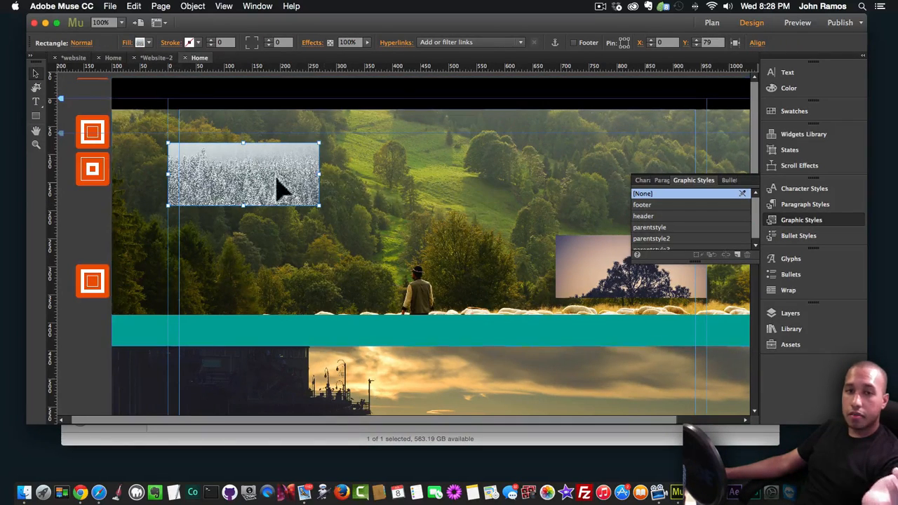
left_click(736, 254)
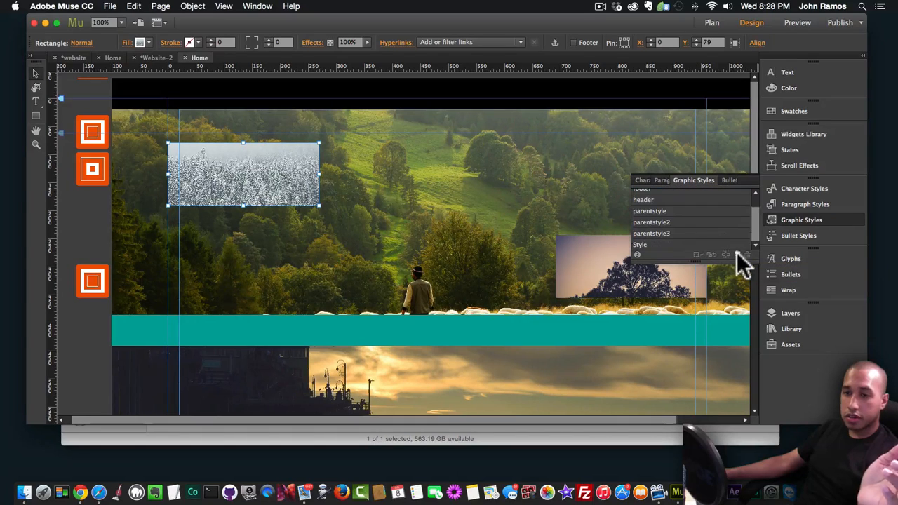
double_click(649, 245)
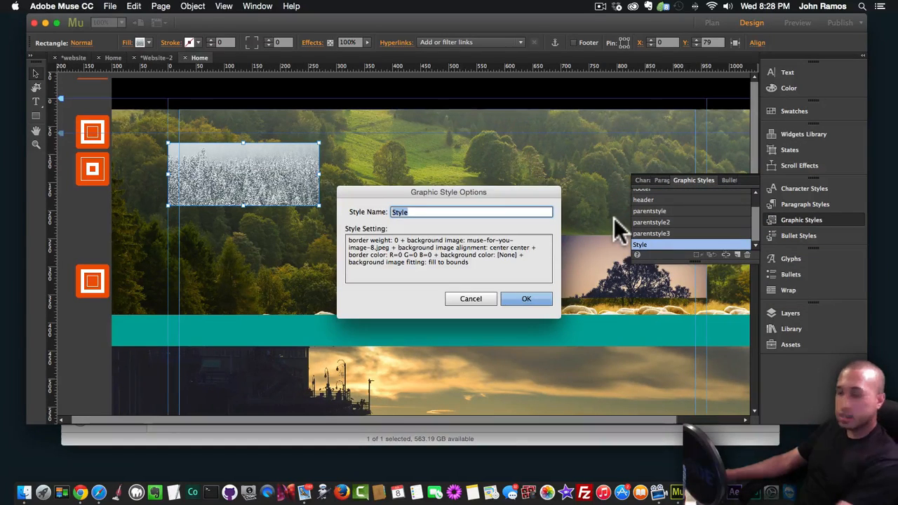
type("childstyle1")
key("Return")
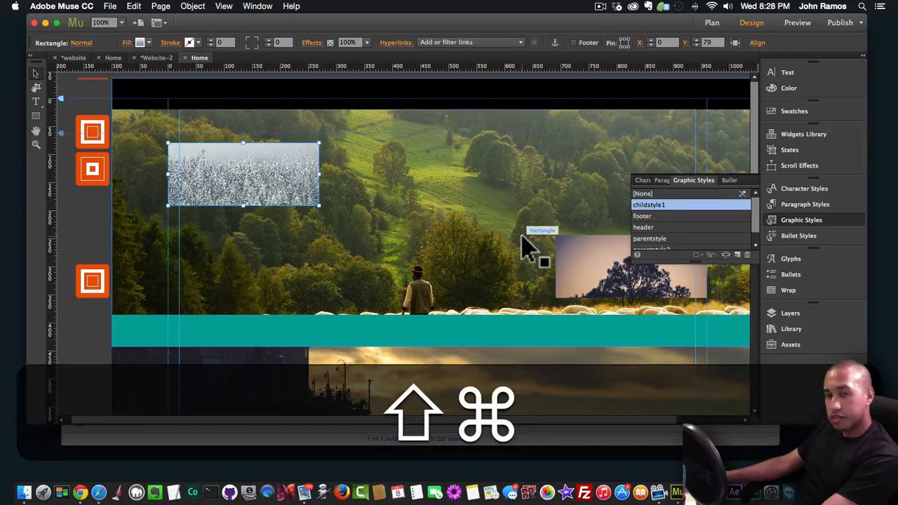
key("shift+super+e")
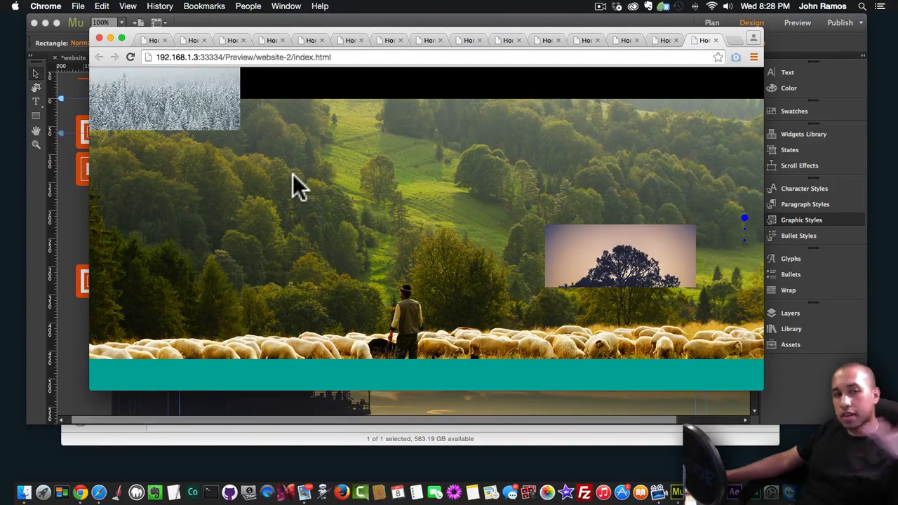
Step: Return to Adobe Muse and set the Child Panel widget's position within the screen to Centered
left_click(81, 193)
left_click(92, 170)
left_click(119, 150)
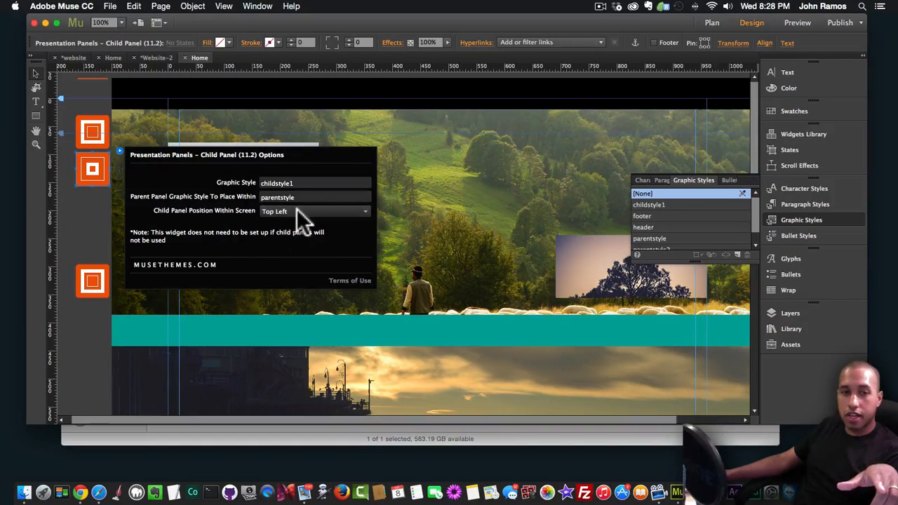
left_click(354, 211)
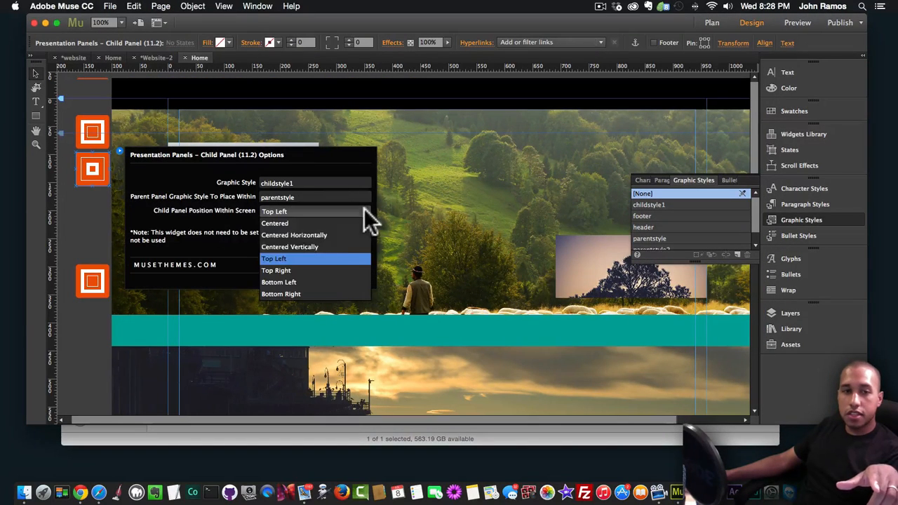
left_click(305, 224)
left_click(70, 209)
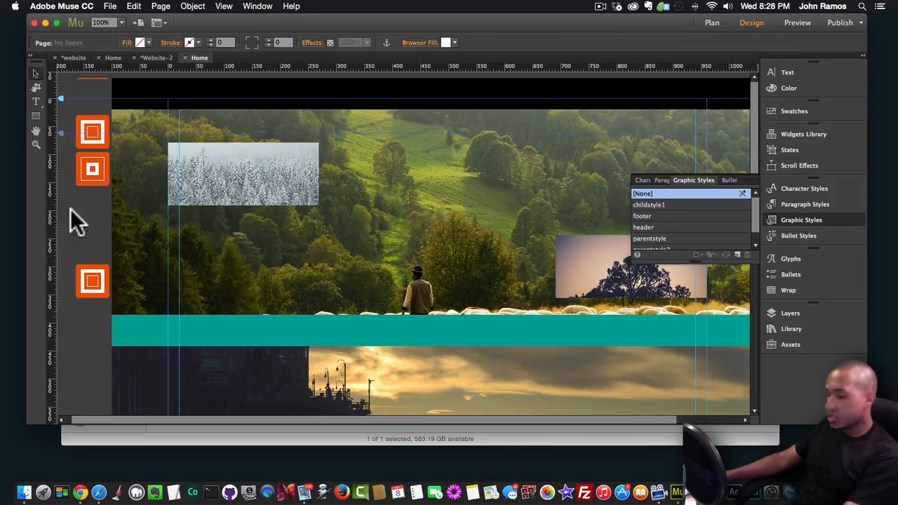
Step: Preview the page in the browser and switch between panels to check the centered child panel
key("shift+super+e")
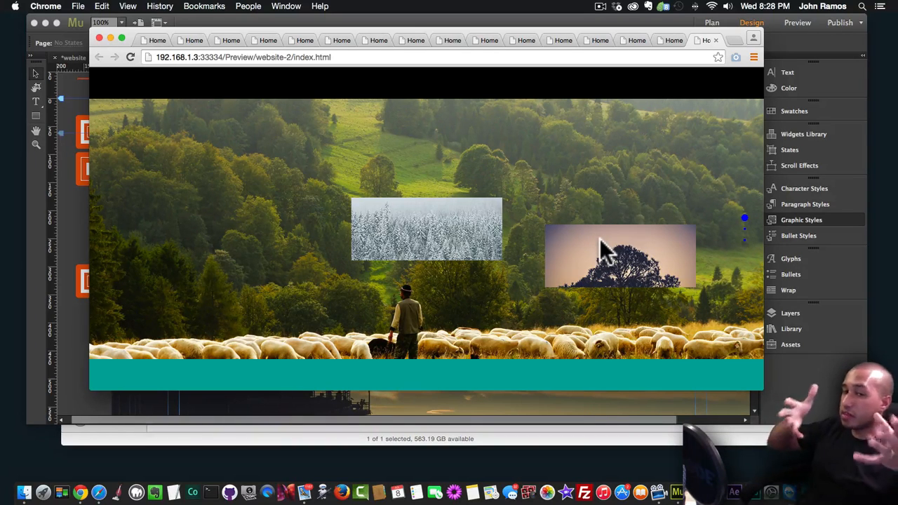
left_click(464, 207)
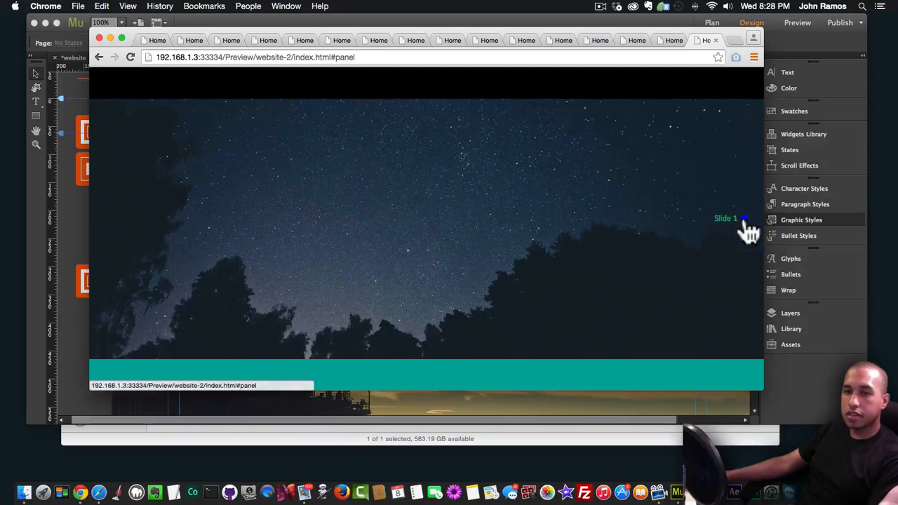
left_click(744, 218)
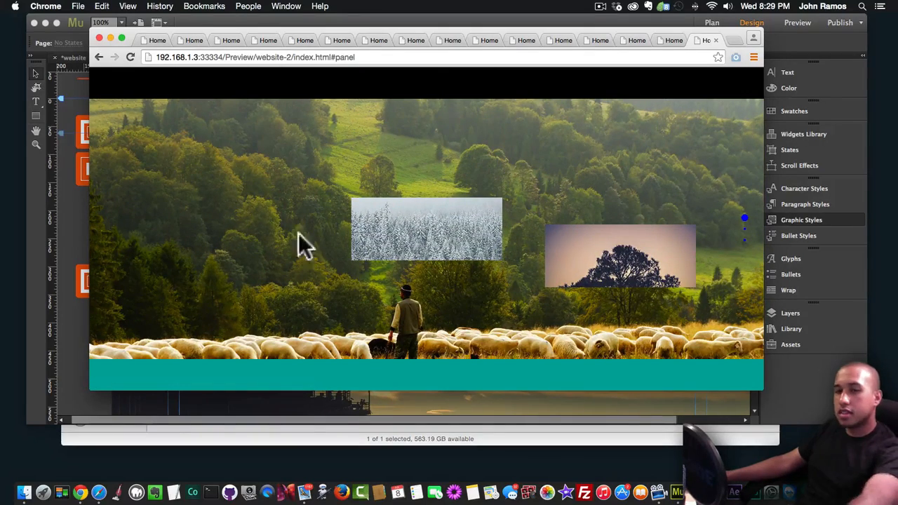
Step: Return to Adobe Muse and duplicate the Child Panel widget, placing the copy just below the original beside the page
left_click(72, 220)
left_click(607, 273)
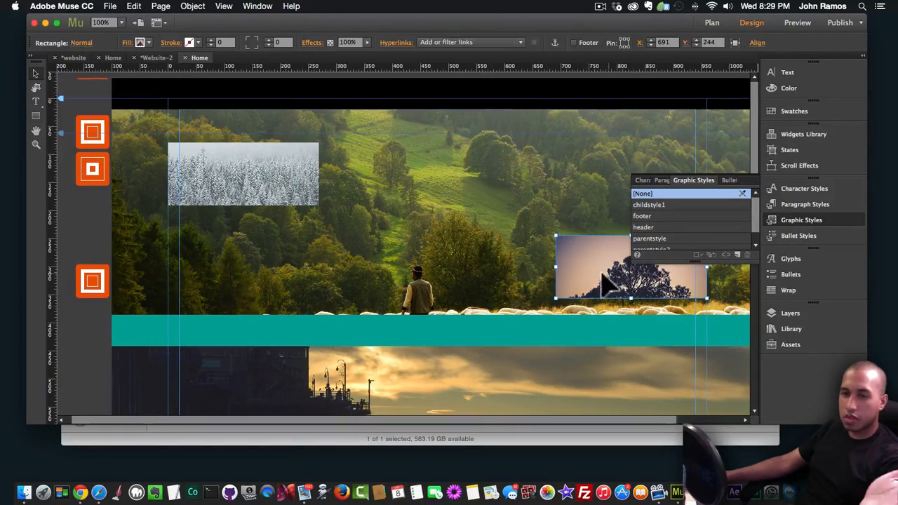
left_click(98, 181)
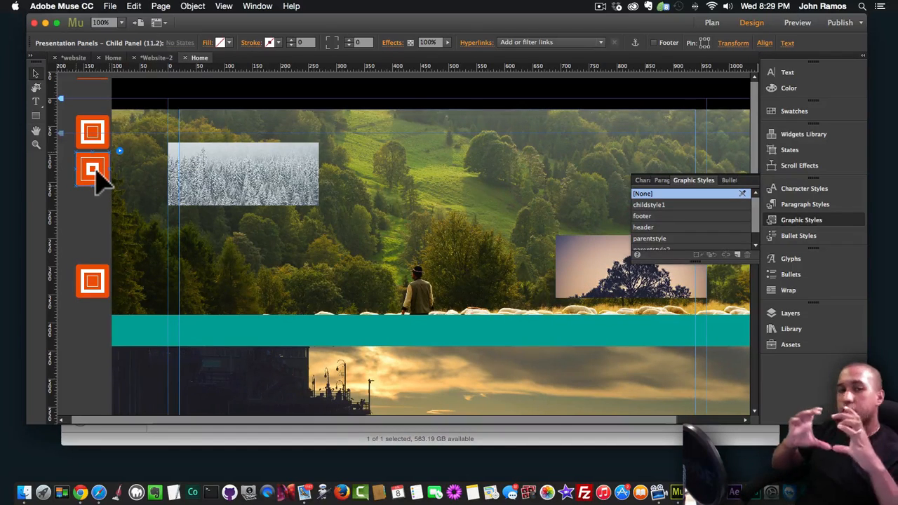
key("super+c")
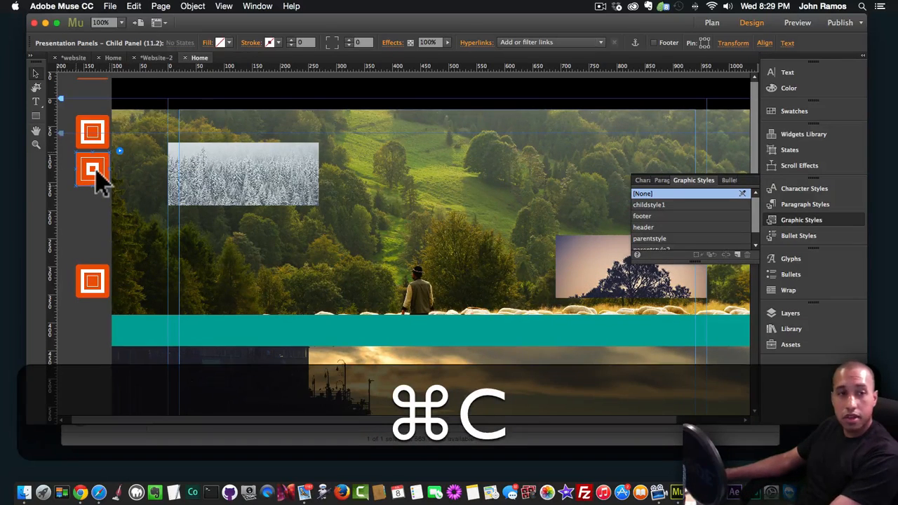
key("super+v")
left_click_drag(415, 250, 115, 211)
Step: Set the copied Child Panel widget's graphic style to childstyle1-2 and its position within the screen to Bottom Right
left_click(120, 195)
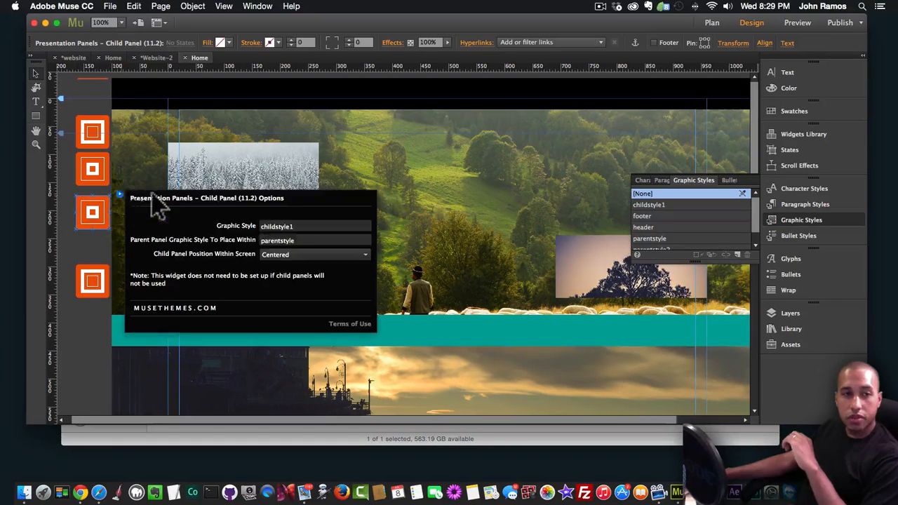
left_click(314, 225)
type("-")
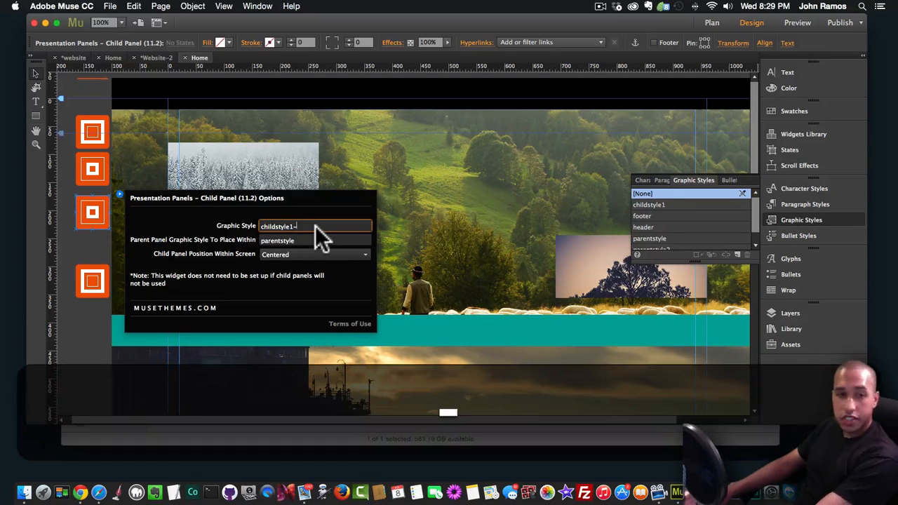
type("2")
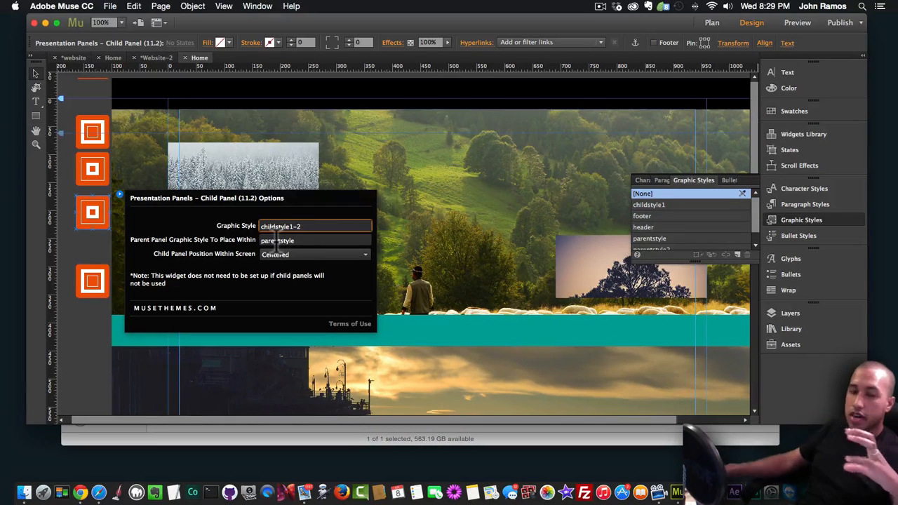
left_click(284, 253)
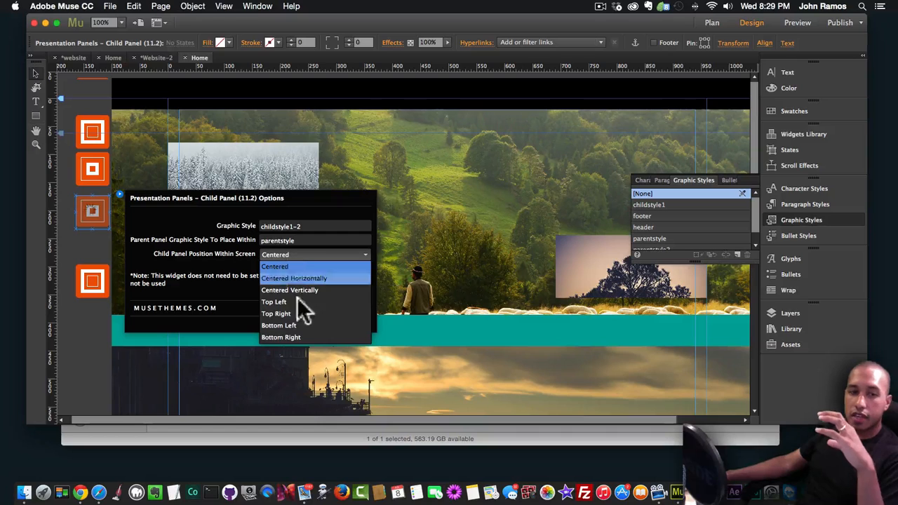
left_click(294, 336)
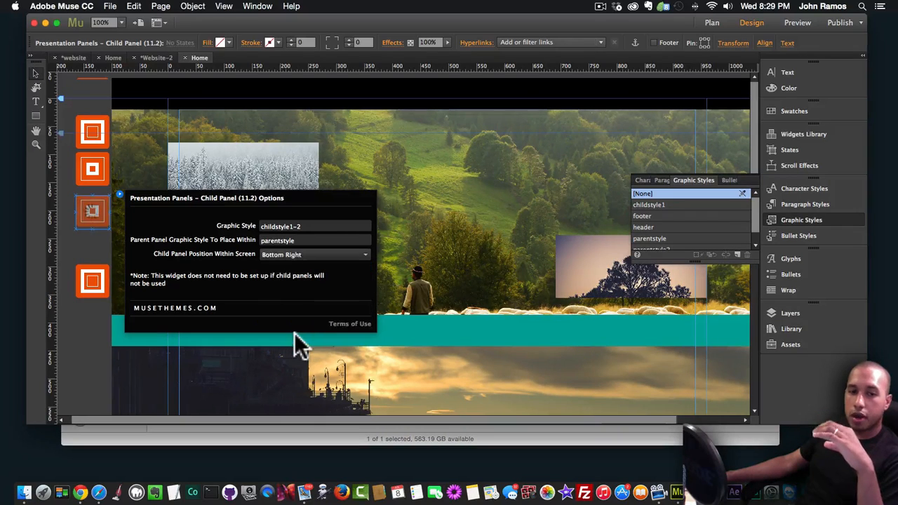
Step: Create a graphic style named childstyle1-2 from the rectangle with the tree silhouette image
left_click(603, 284)
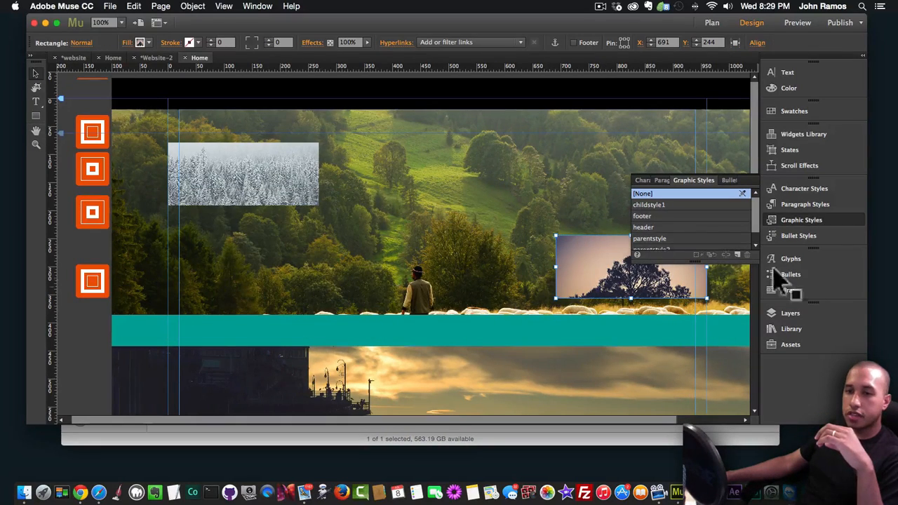
left_click(737, 253)
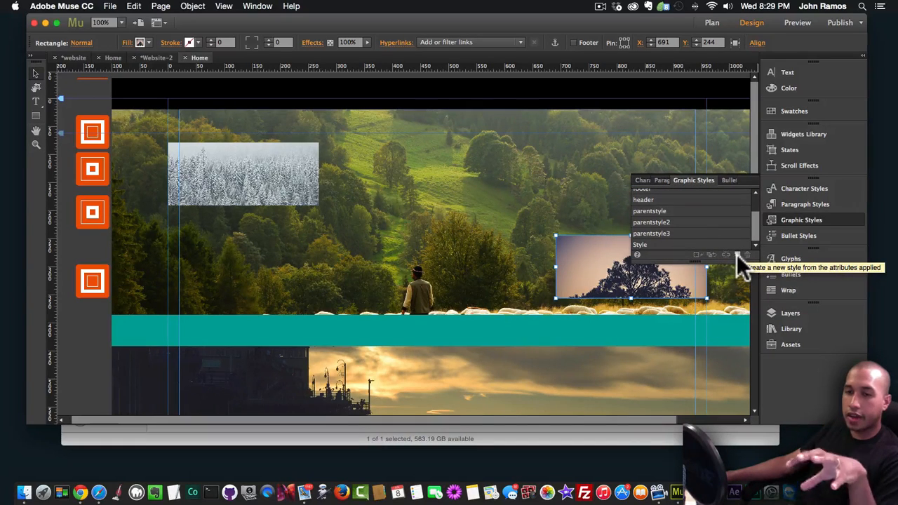
double_click(651, 244)
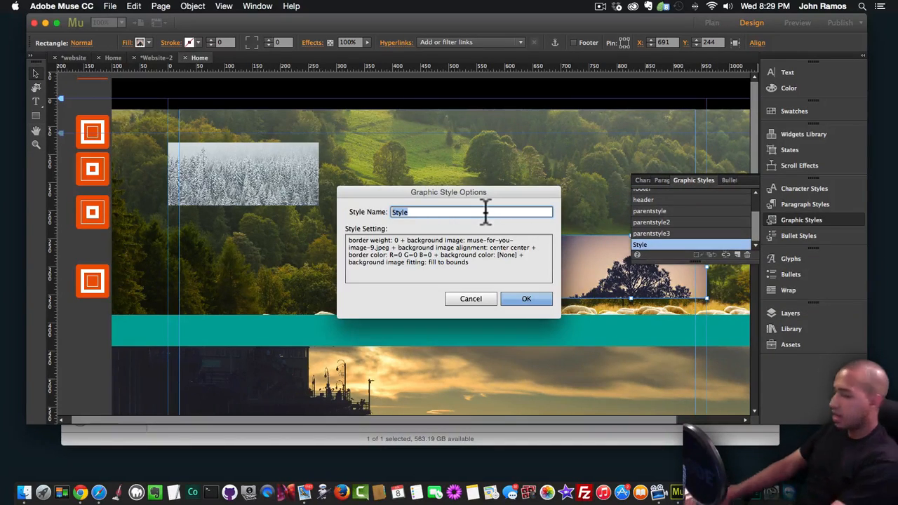
type("childs")
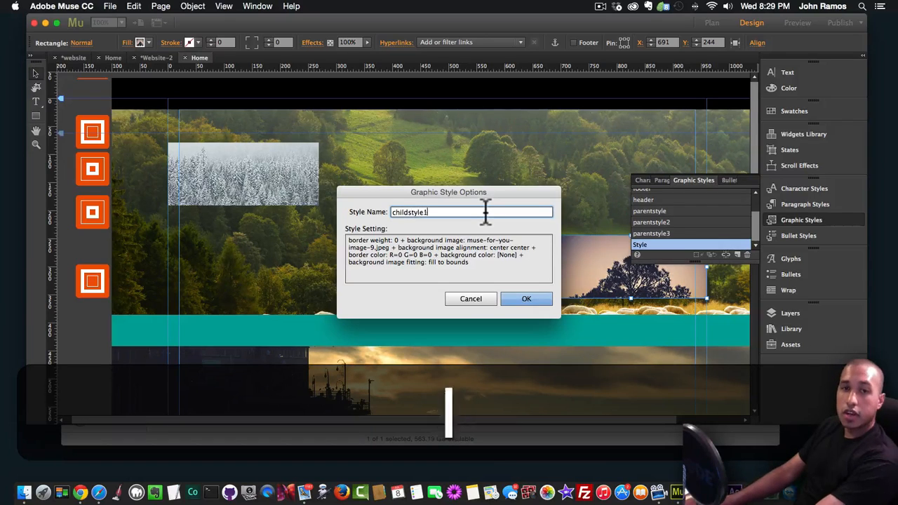
type("tyle1-2")
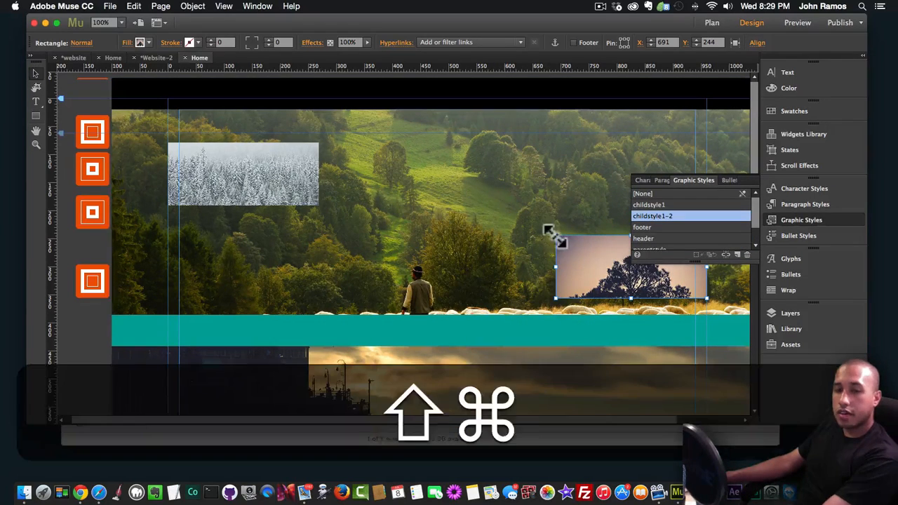
Step: Preview the page in the browser and switch between panels to check the bottom-right child panel
key("shift+super+e")
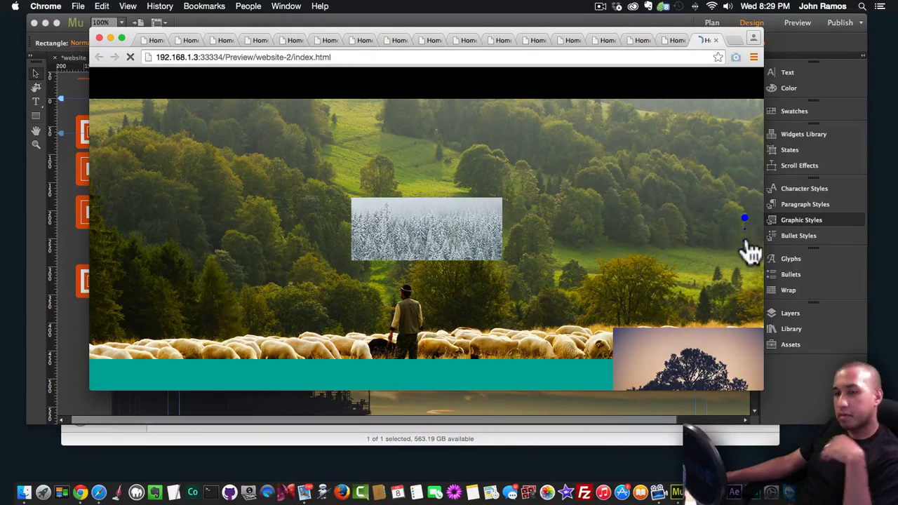
left_click(745, 232)
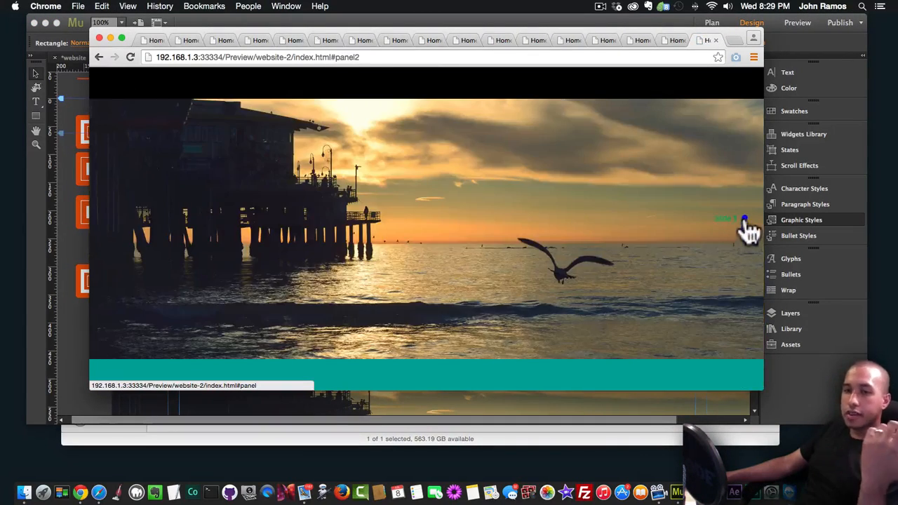
left_click(745, 220)
Step: Return to Adobe Muse and bring the black header and teal footer rectangles to the front together
left_click(66, 343)
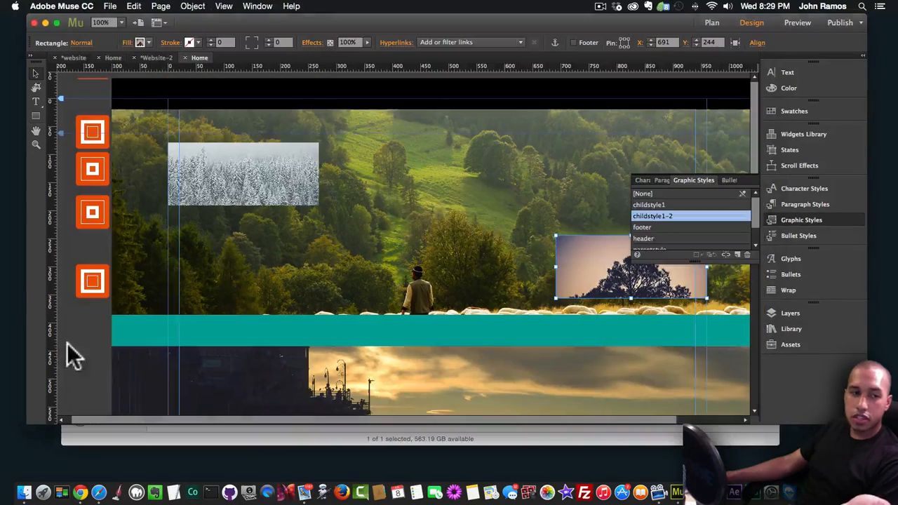
left_click(305, 94)
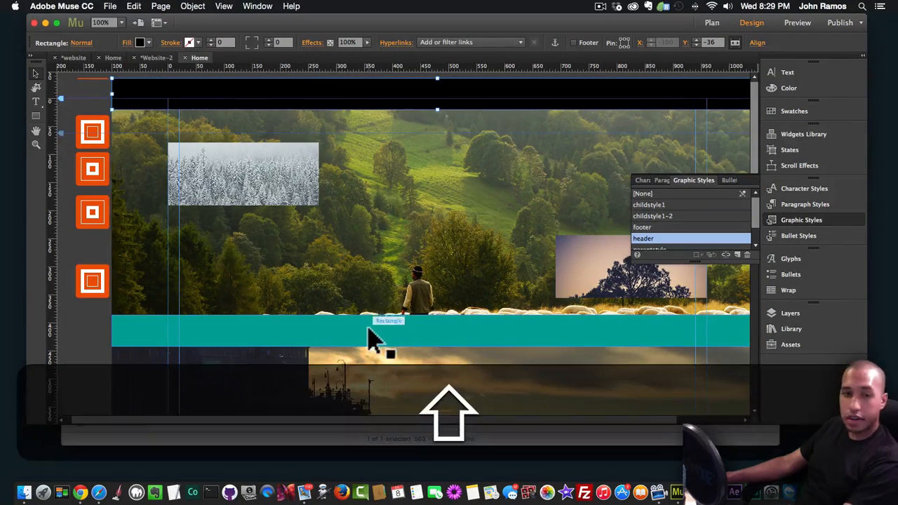
left_click(373, 337, "shift")
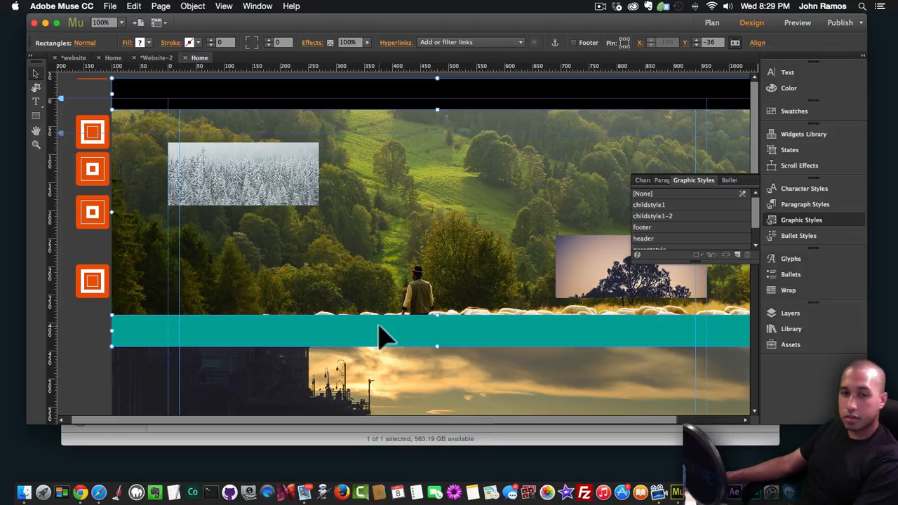
right_click(378, 324)
mouse_move(475, 398)
left_click(512, 396)
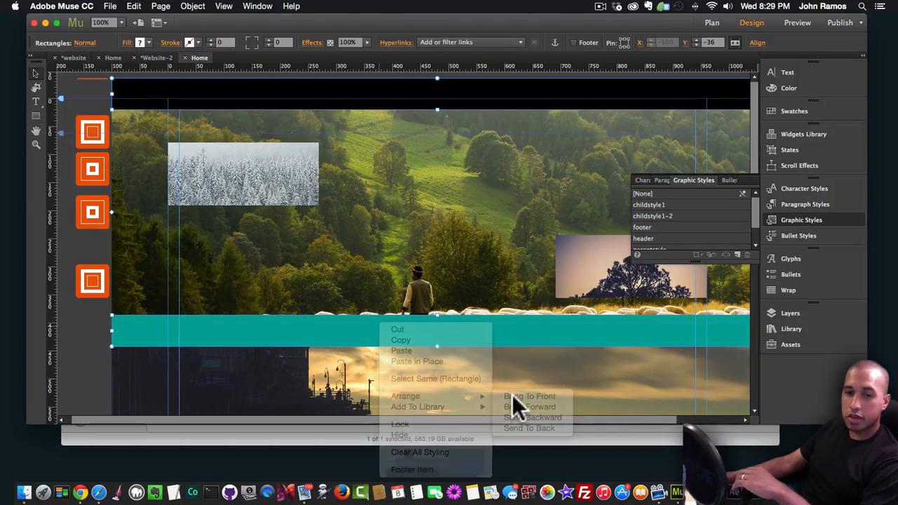
left_click(90, 353)
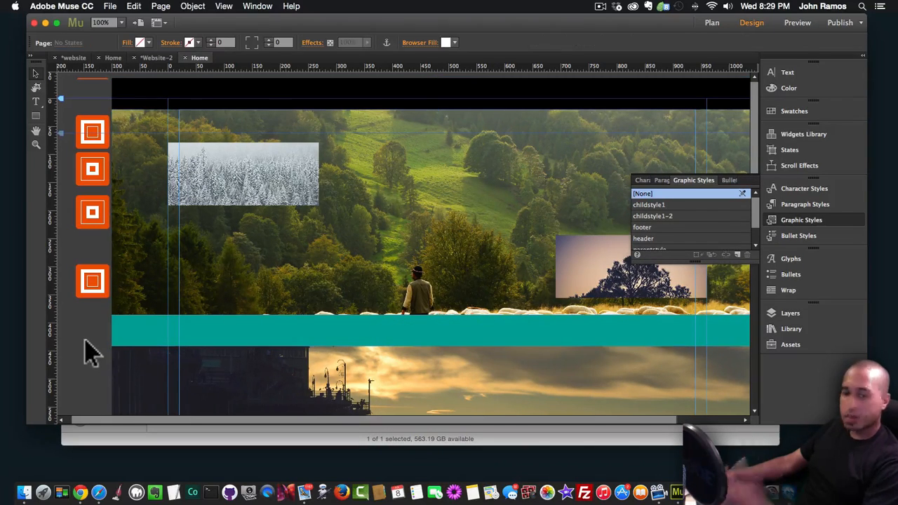
Step: Preview the page in the browser and switch between panels to check the header and footer stacking over the child panels
key("shift+super+e")
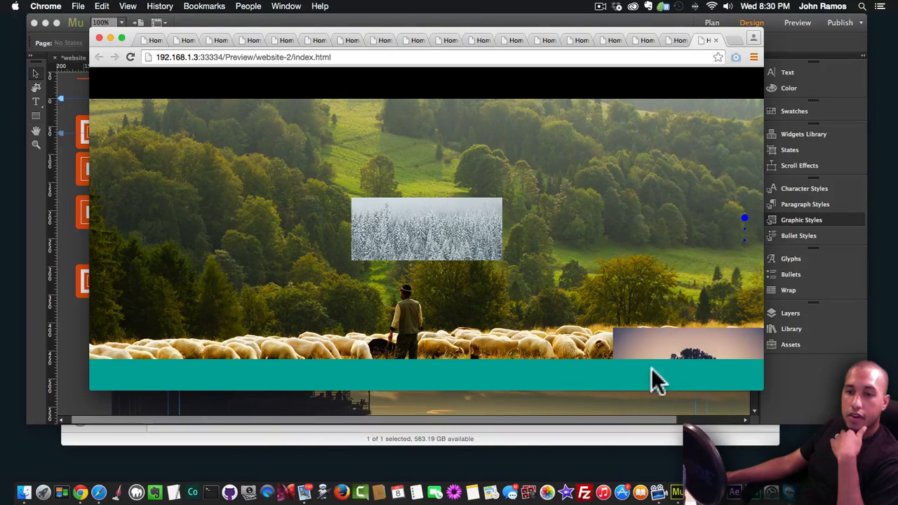
left_click(744, 229)
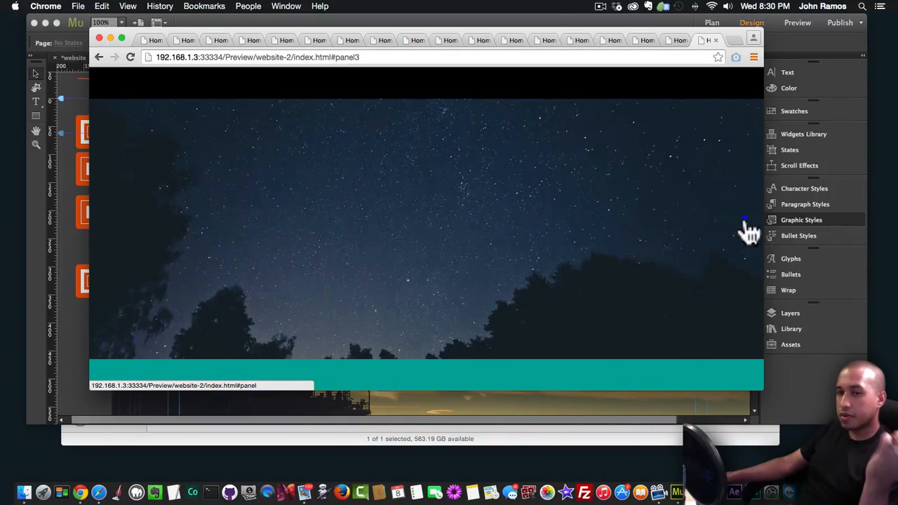
left_click(744, 219)
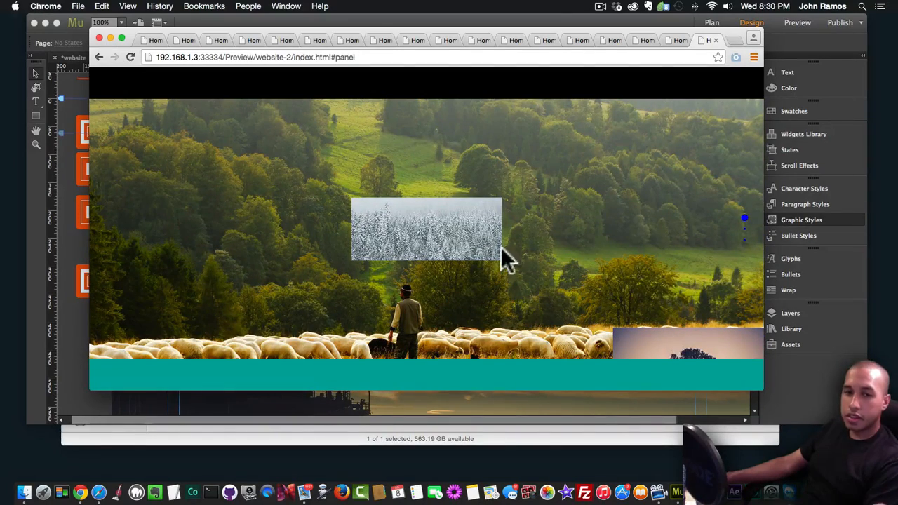
left_click(744, 230)
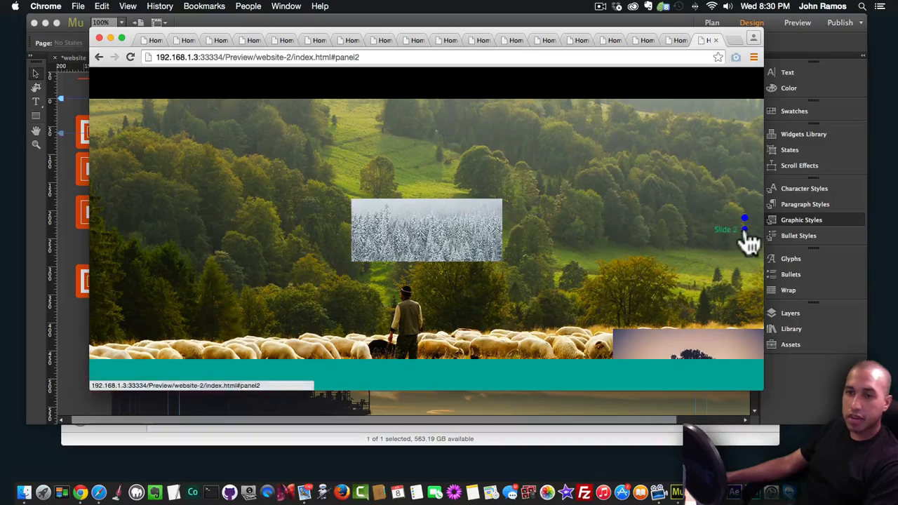
Step: Return to Adobe Muse and set the parent panel graphic style of the childstyle1 Child Panel widget to parentstyle2
left_click(44, 232)
left_click(98, 172)
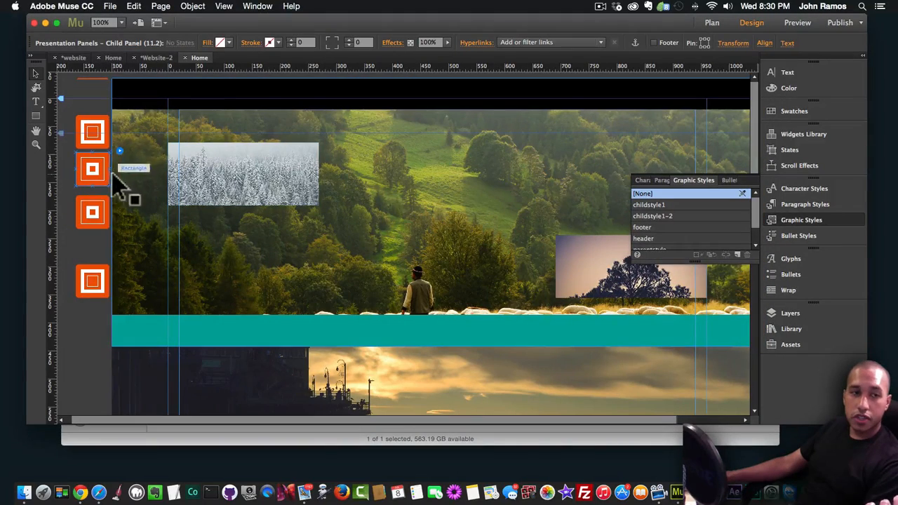
left_click(121, 151)
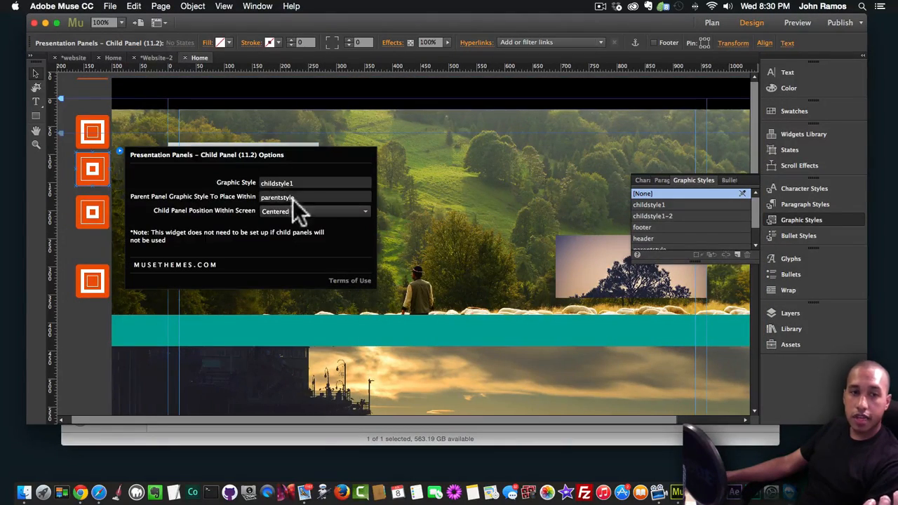
type("2")
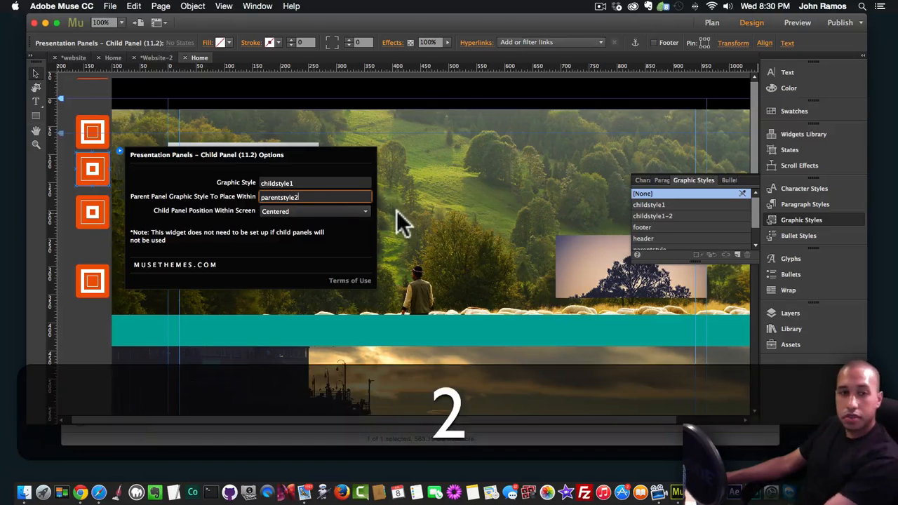
Step: Stretch the snowy forest rectangle down to just above the footer bar and check it on the second panel in a browser preview
left_click(257, 187)
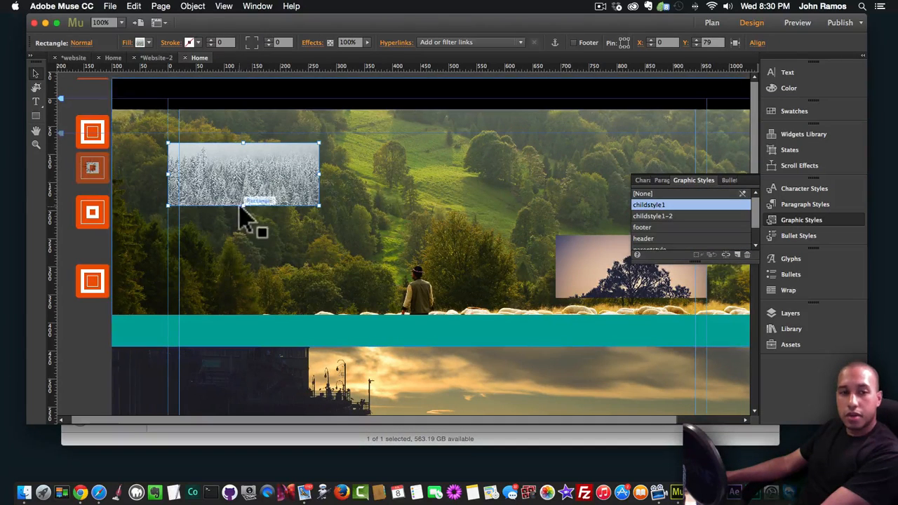
left_click_drag(243, 206, 244, 286)
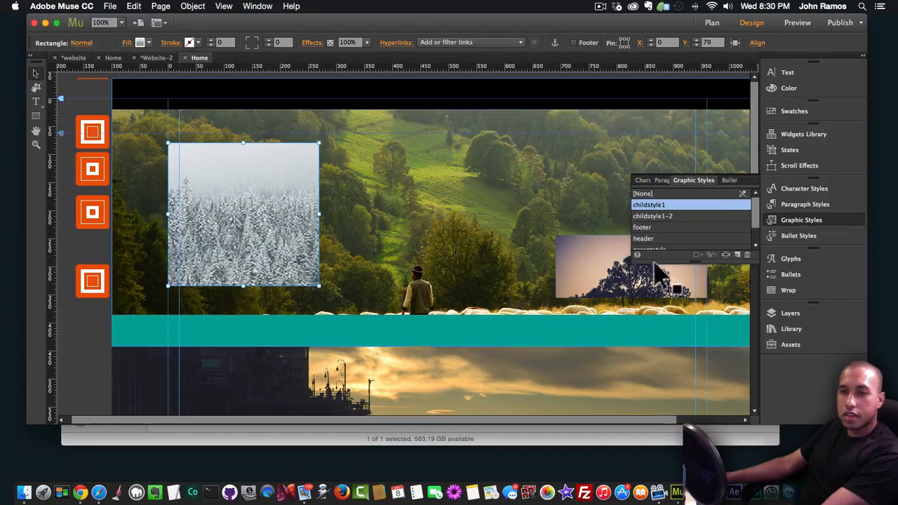
key("shift+super+e")
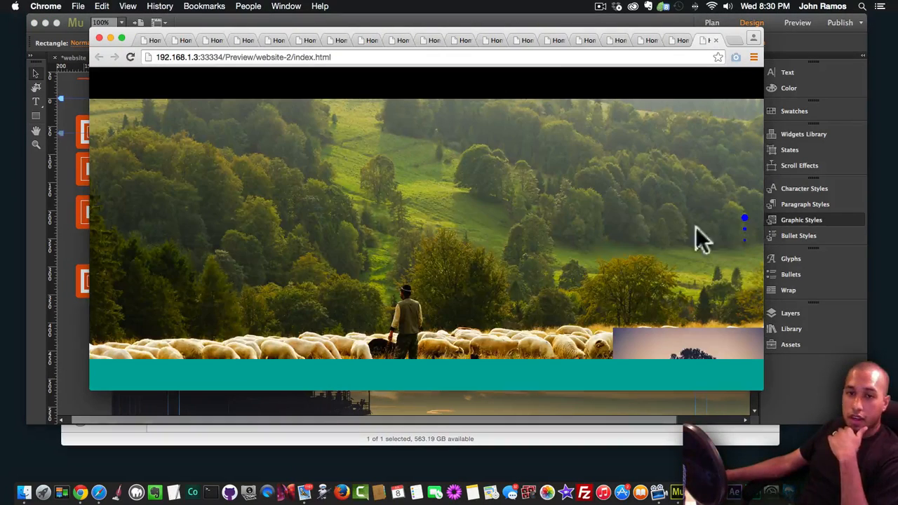
left_click(745, 229)
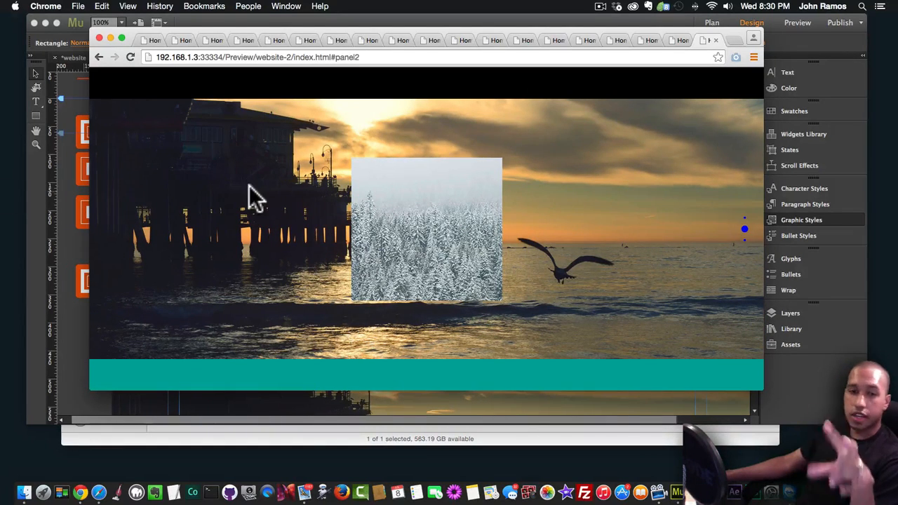
Step: Return to Adobe Muse, set the childstyle1 Child Panel widget's position within the screen to Top Left and preview the page in the browser
left_click(93, 175)
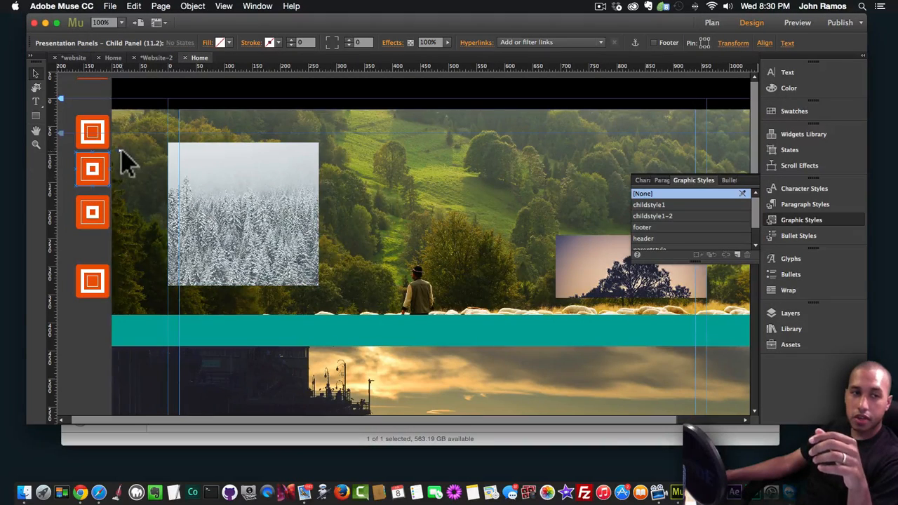
left_click(120, 152)
left_click(283, 211)
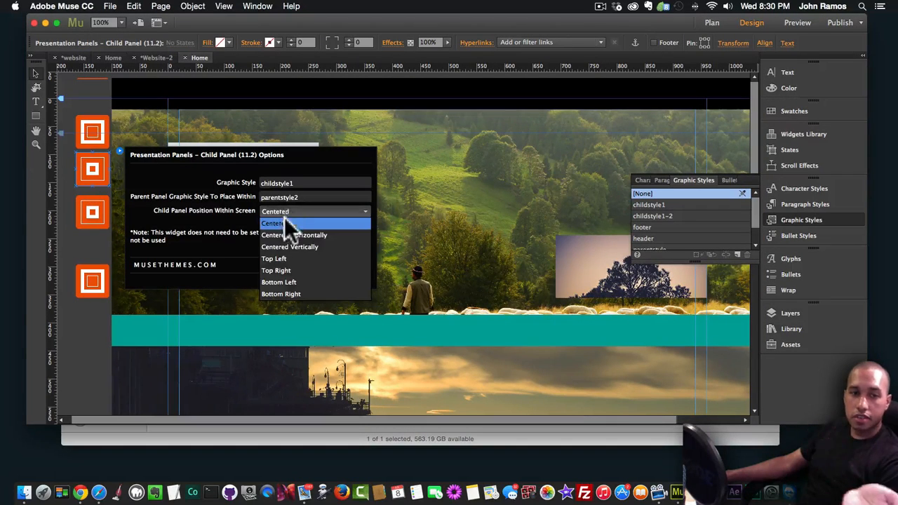
left_click(285, 259)
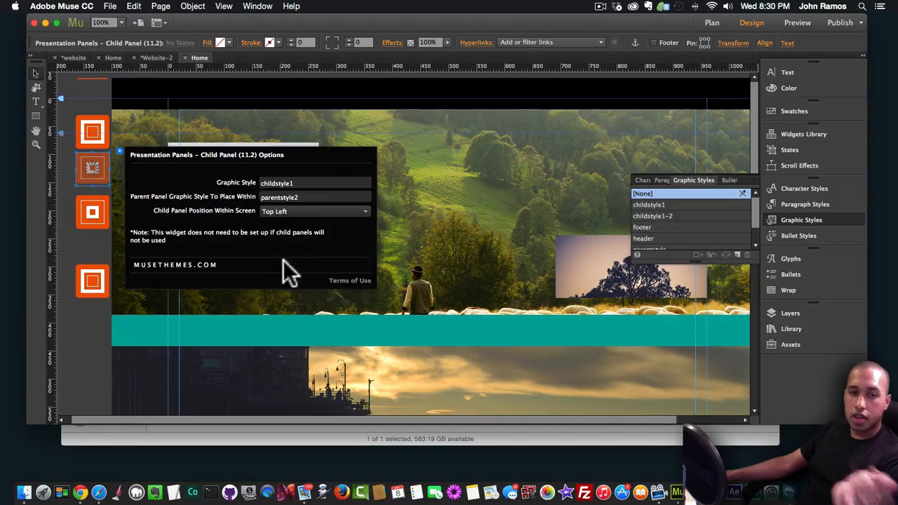
left_click(413, 281)
key("shift+super+e")
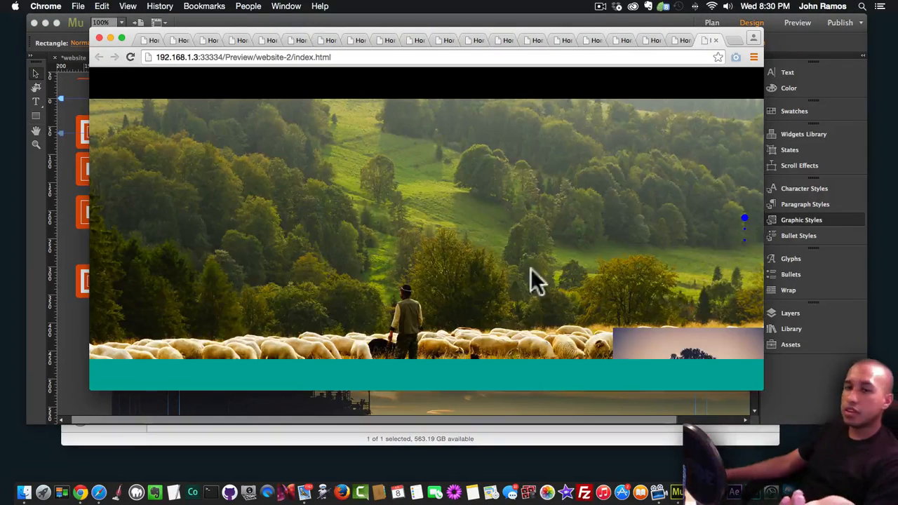
Step: Check the second panel in the preview, return to Adobe Muse and set the childstyle1 Child Panel widget's position within the screen to Centered
left_click(745, 230)
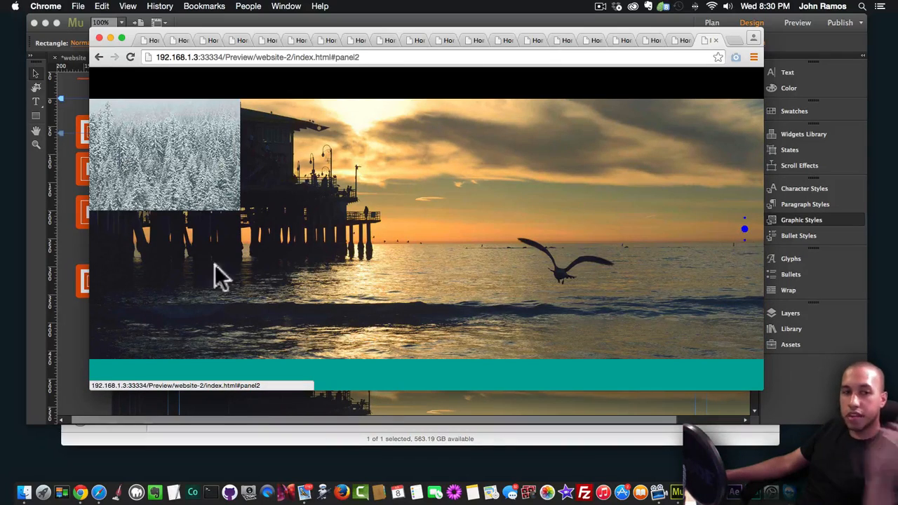
left_click(83, 243)
left_click(94, 165)
left_click(120, 150)
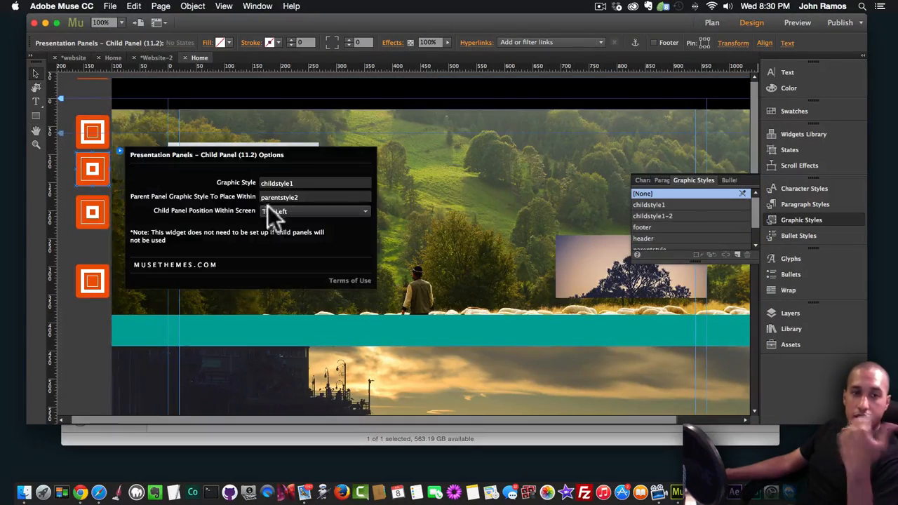
left_click(287, 210)
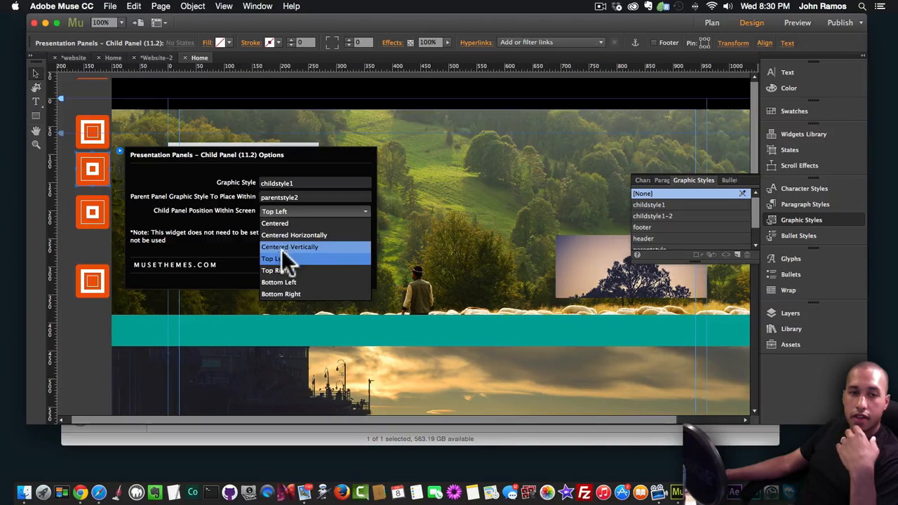
left_click(283, 224)
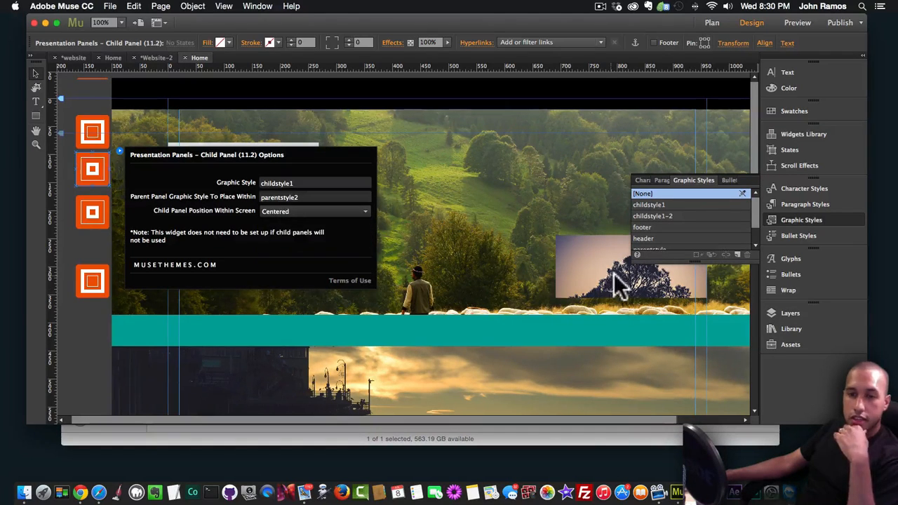
Step: Move the tree rectangle to X 444, Y 100 and enlarge it until it ends just above the footer bar
left_click_drag(616, 284, 514, 211)
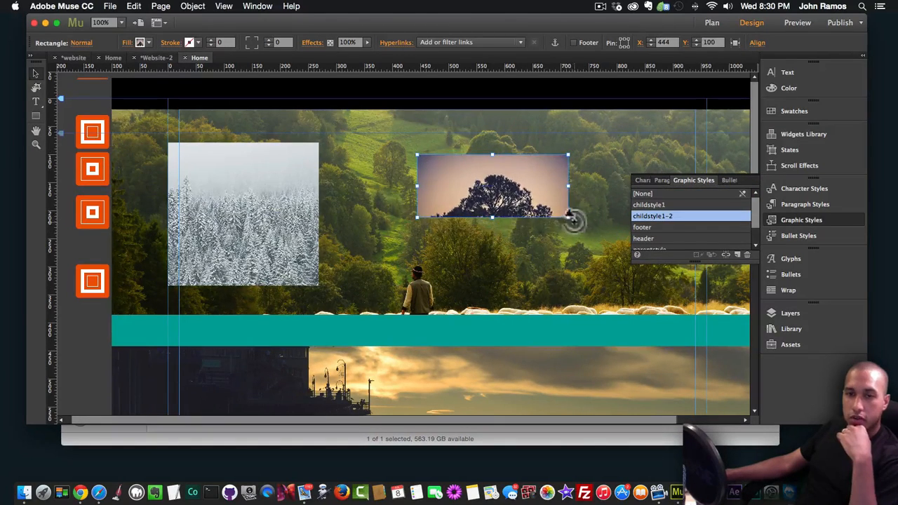
left_click_drag(570, 217, 629, 284)
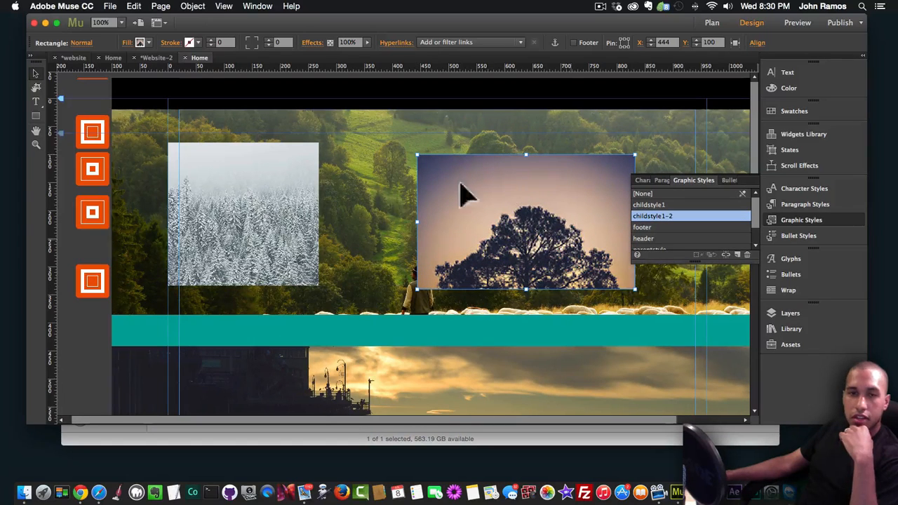
Step: Set the childstyle1-2 Child Panel widget's position within the screen to Centered
left_click(97, 221)
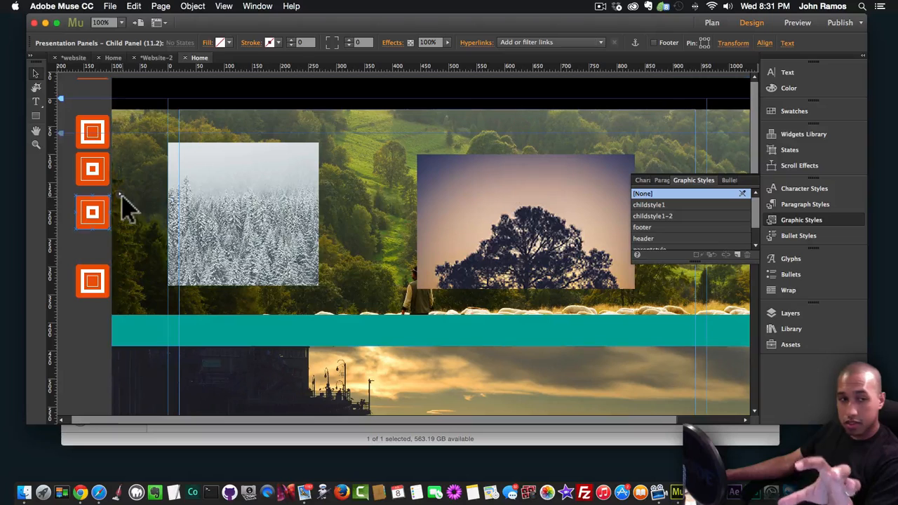
left_click(120, 194)
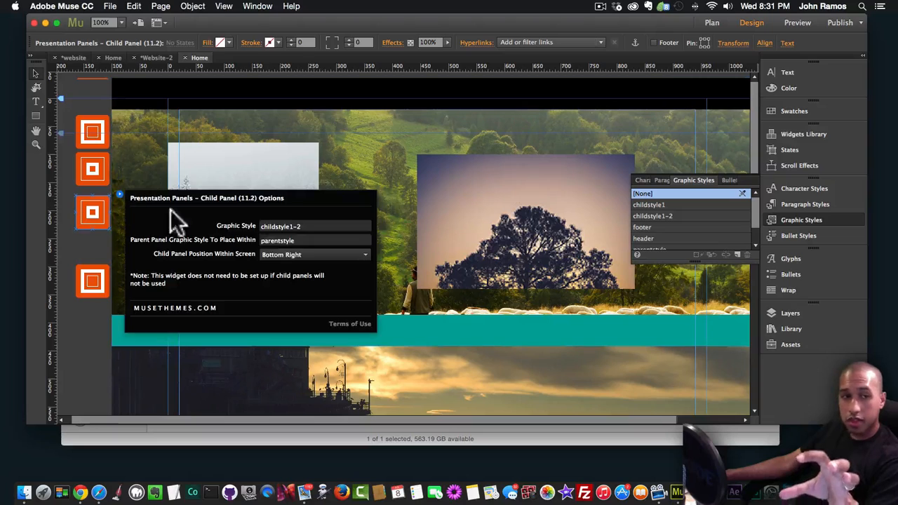
left_click(301, 253)
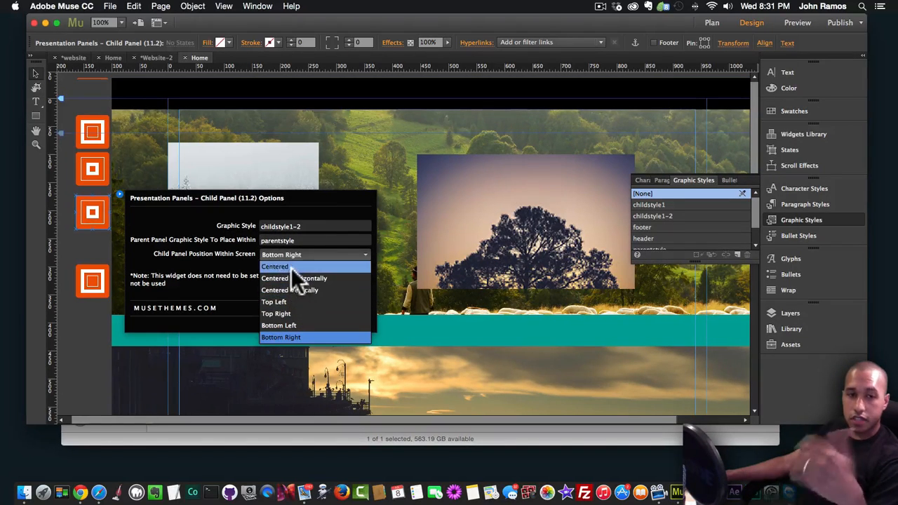
left_click(291, 268)
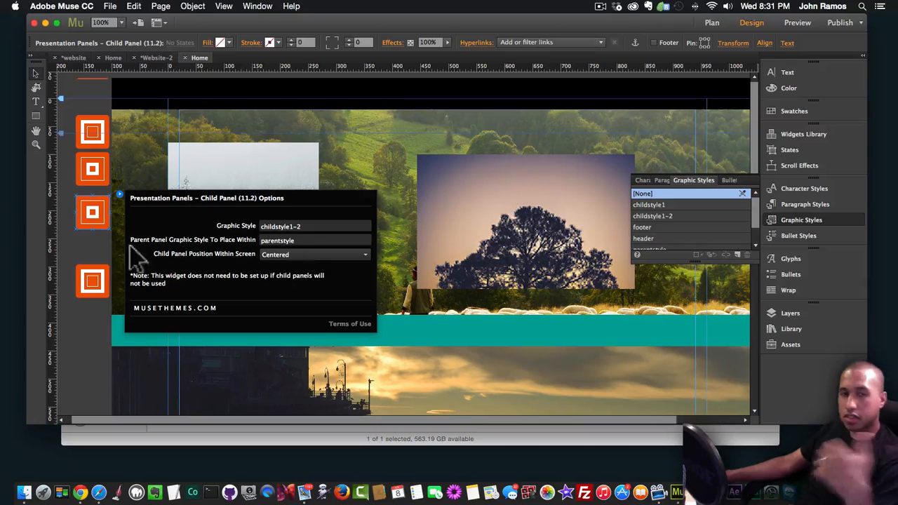
Step: Preview the page in the browser and step through all three panels to check the centered child panels, ending on the first panel
left_click(88, 247)
key("shift+super+e")
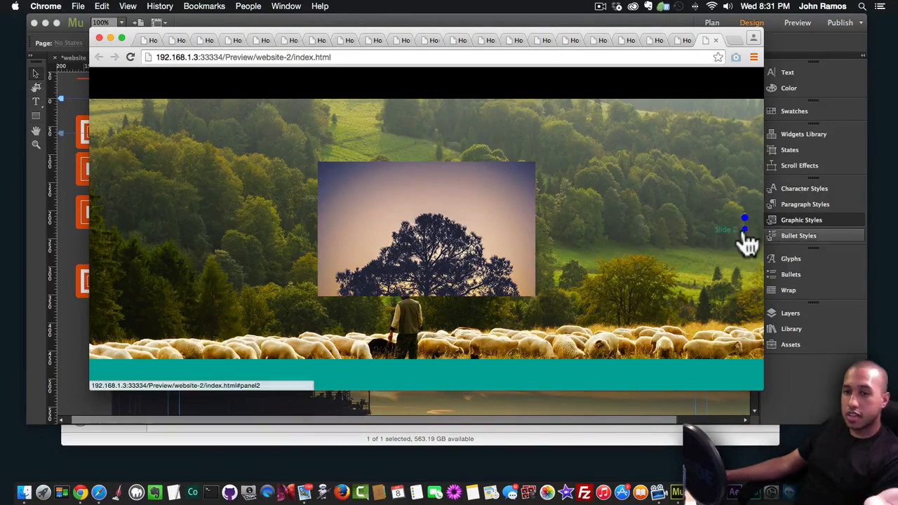
left_click(745, 231)
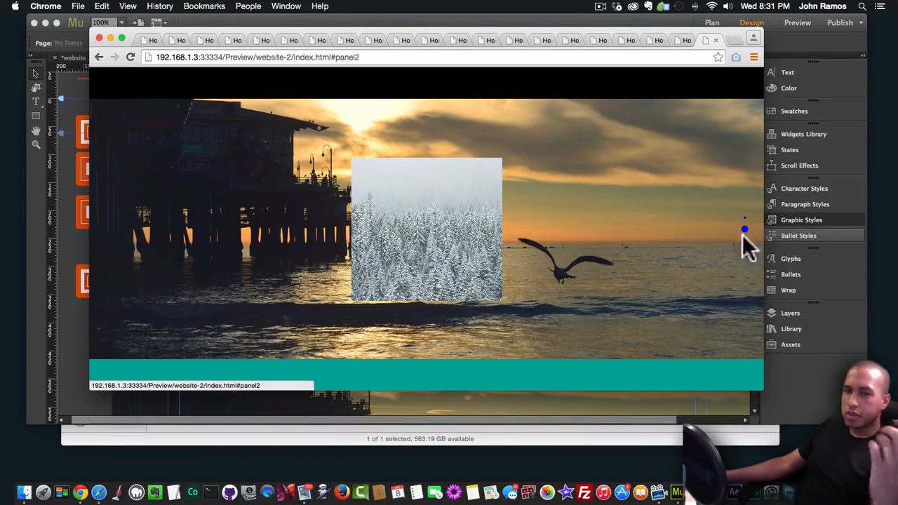
left_click(745, 242)
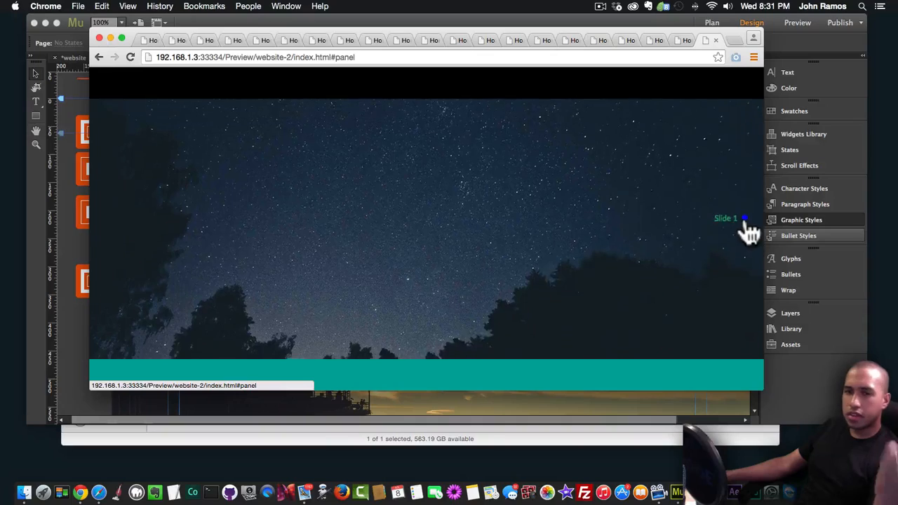
left_click(745, 219)
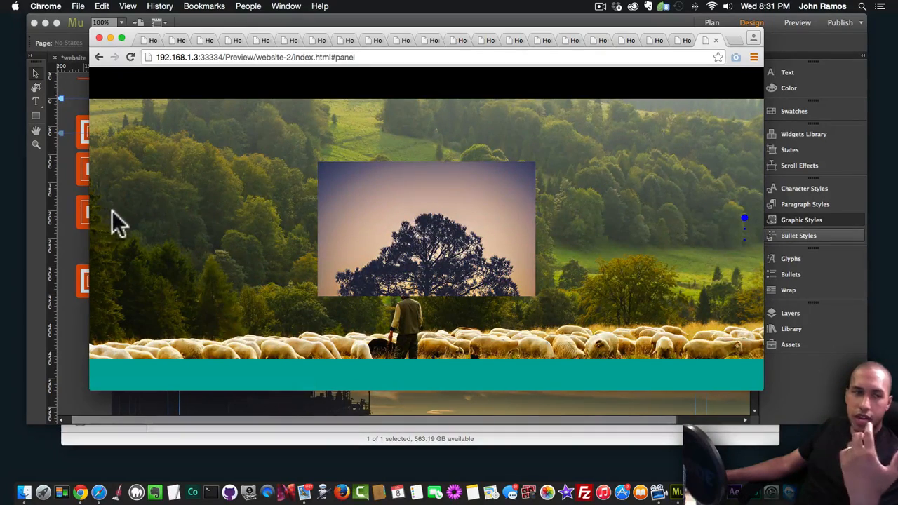
Step: Return to Adobe Muse, draw a text frame between the two child rectangles and set its font to Muse-For-You-Thin-and-Thick-Icon-Pack
left_click(82, 234)
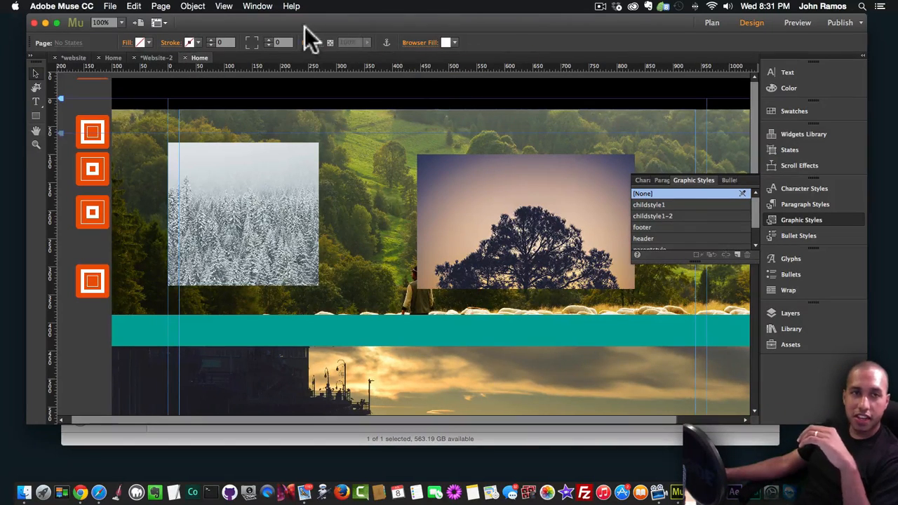
left_click(35, 101)
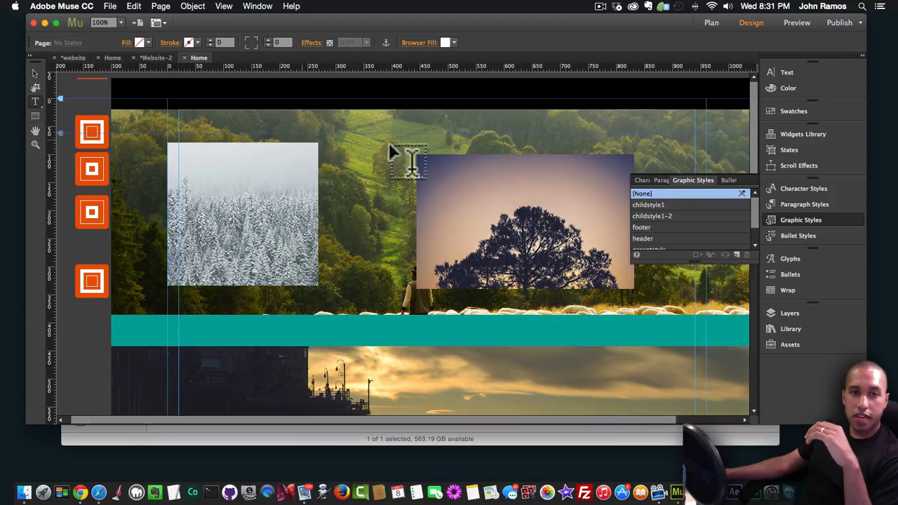
left_click_drag(351, 122, 499, 225)
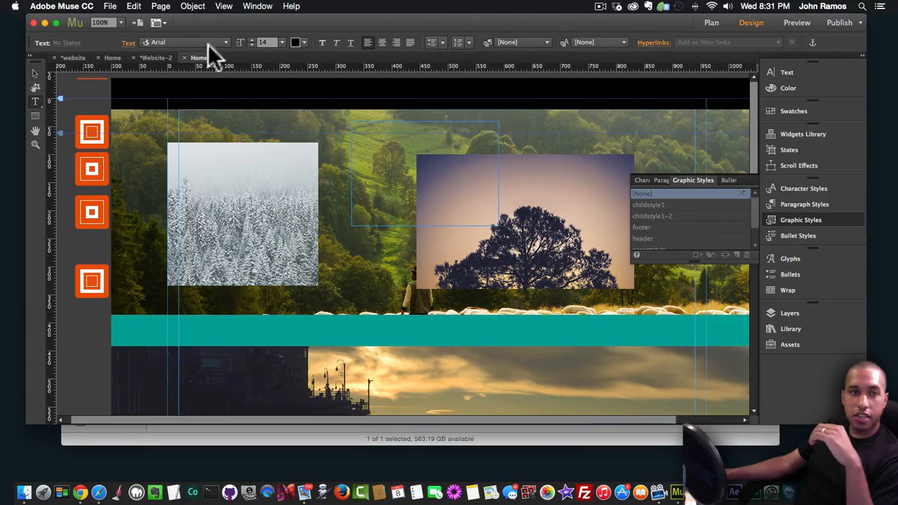
left_click(175, 43)
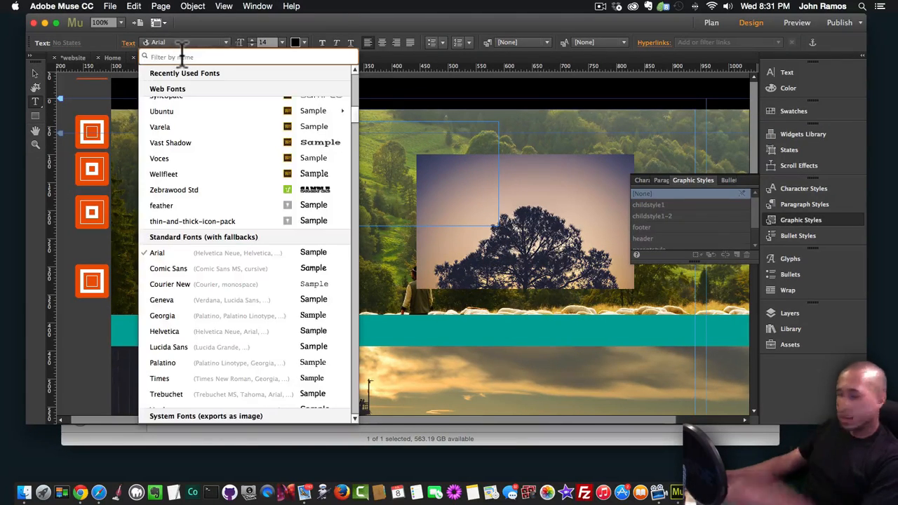
type("muse")
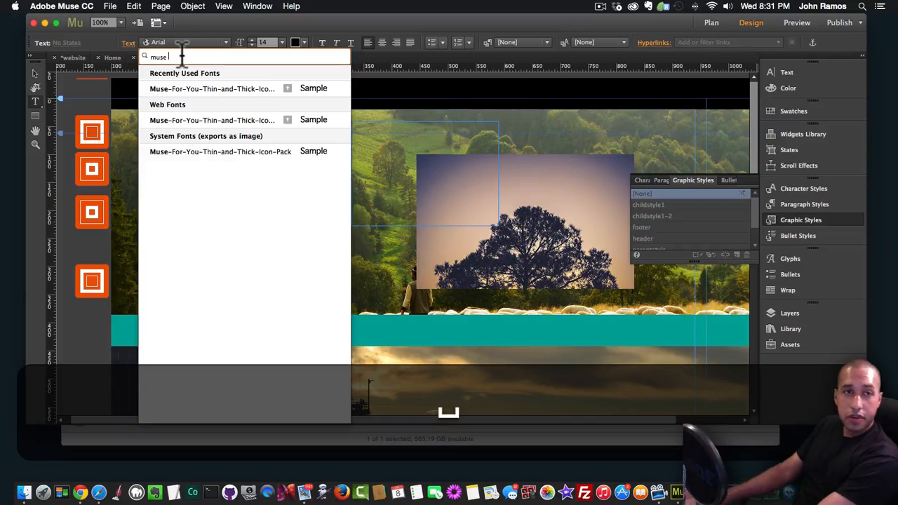
left_click(196, 89)
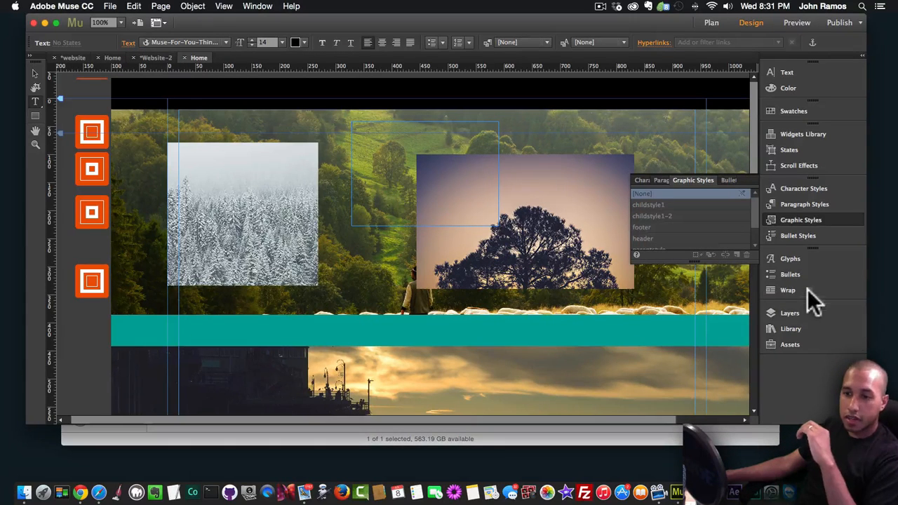
Step: Insert the circled plus glyph from the icon font into the new text frame
left_click(806, 258)
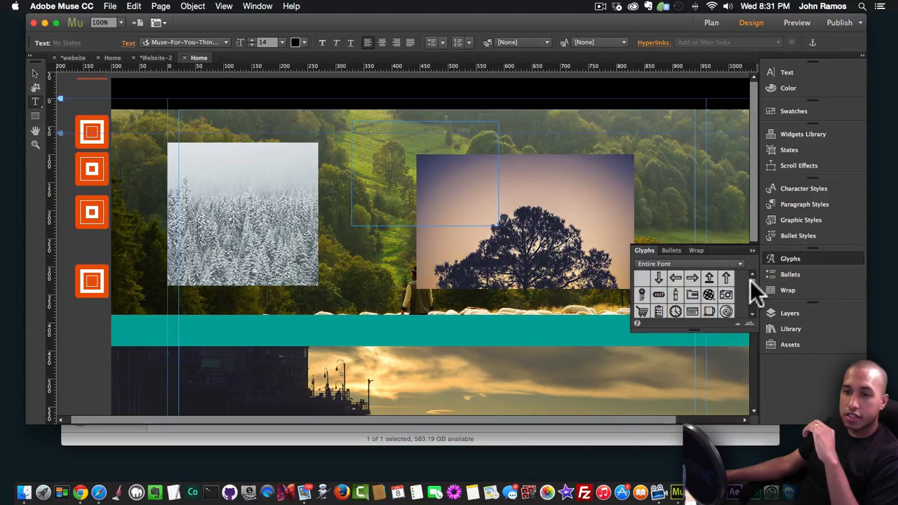
left_click_drag(750, 280, 749, 308)
left_click_drag(657, 292, 394, 132)
Step: Format the plus icon as white, centre-aligned text at size 200 and move its frame to X 361, Y 100
key("super+a")
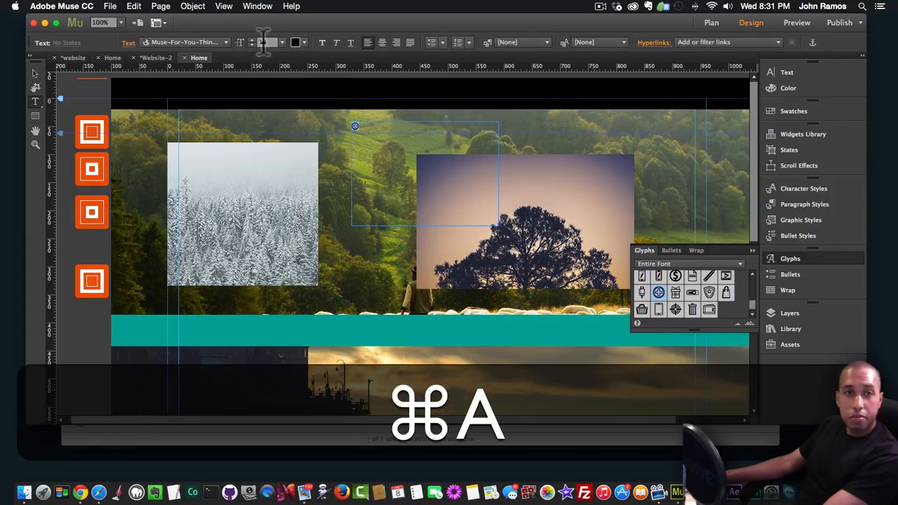
left_click(282, 42)
left_click(294, 200)
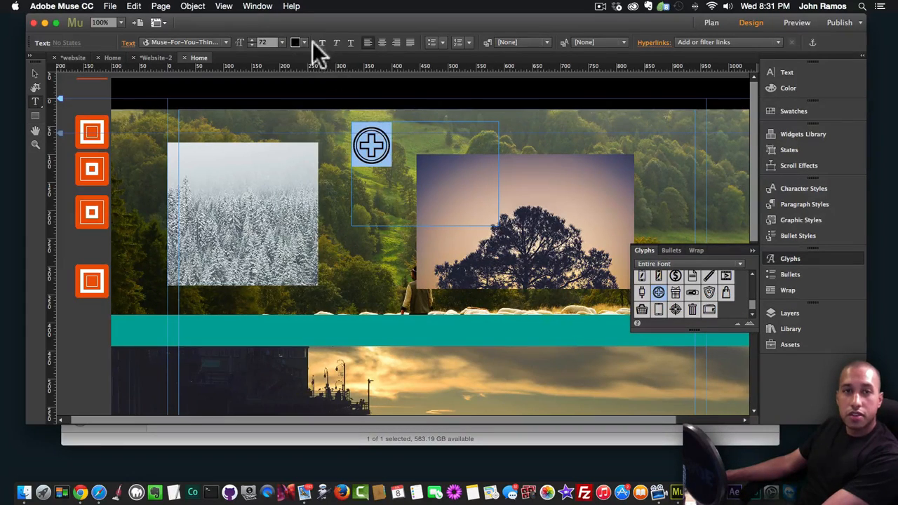
type("200")
key("Return")
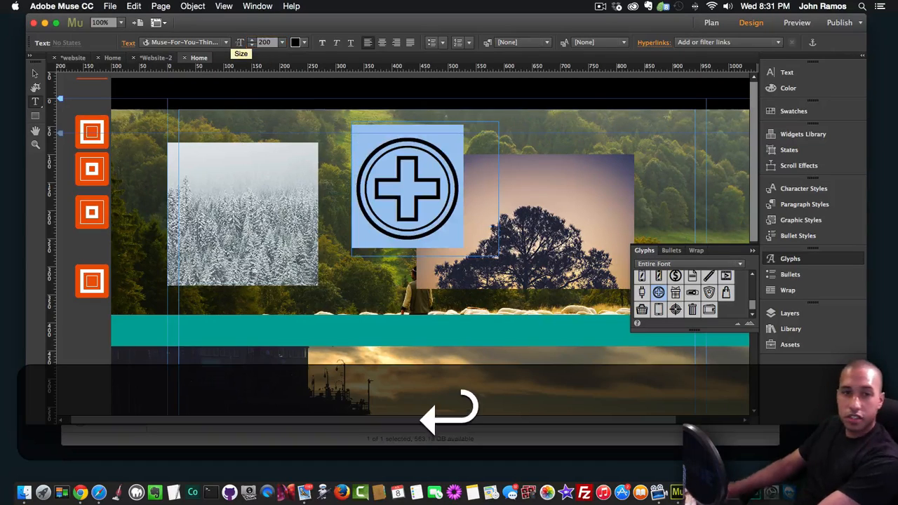
left_click(306, 42)
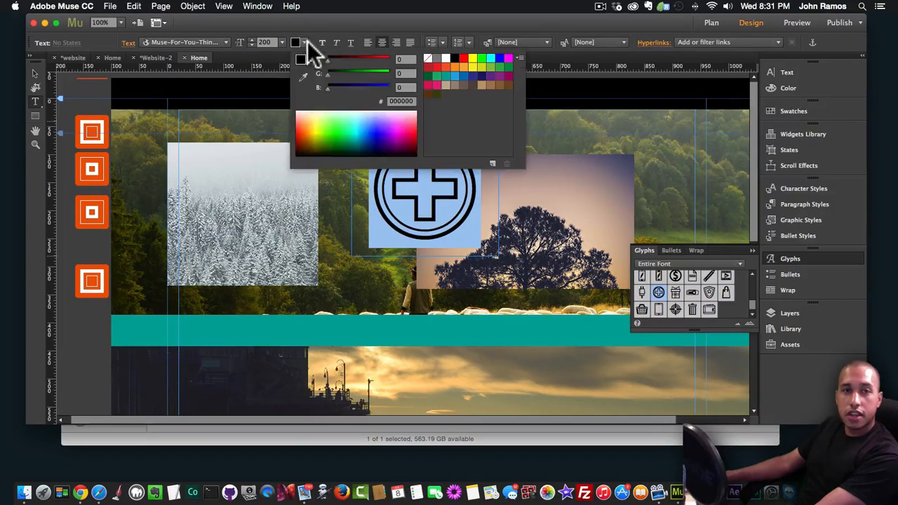
left_click(440, 57)
left_click(33, 72)
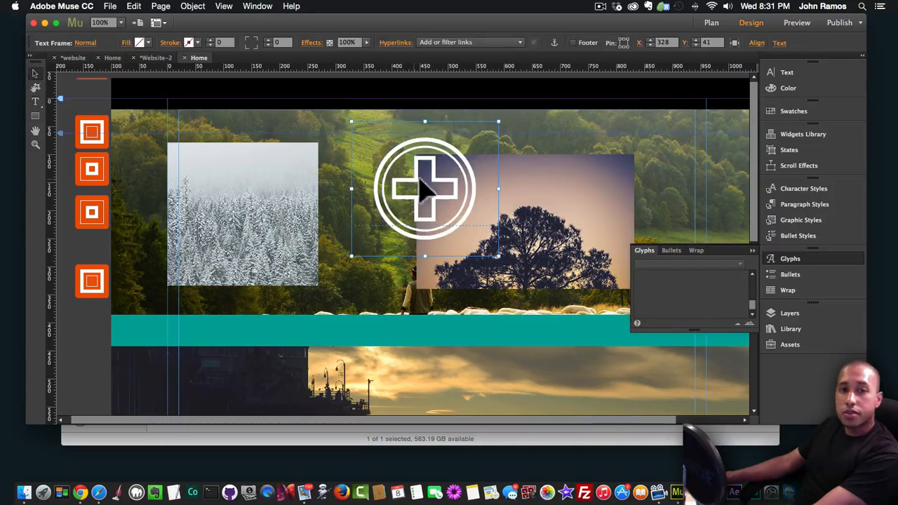
left_click_drag(425, 193, 435, 213)
Step: Try the childstyle1-2 graphic style on the plus icon's text frame and reset the frame's style to None
left_click(579, 224)
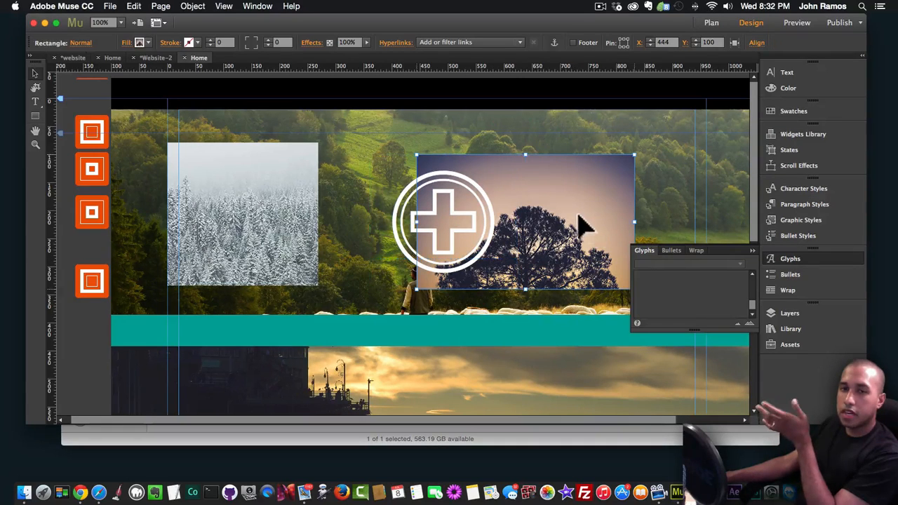
left_click(407, 223)
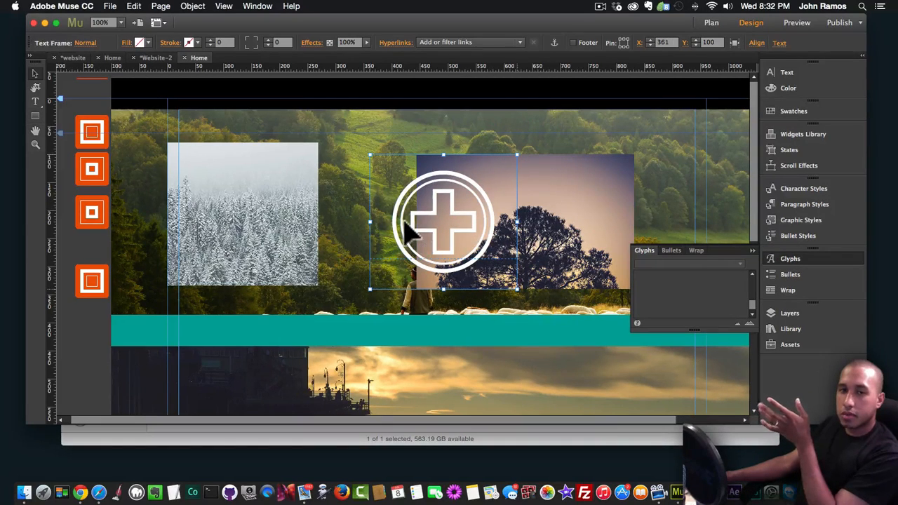
left_click(798, 219)
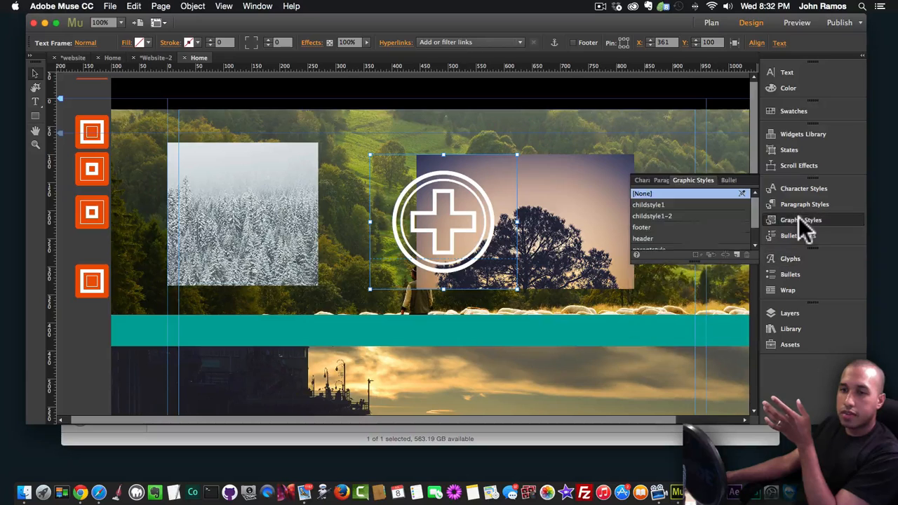
left_click(659, 215)
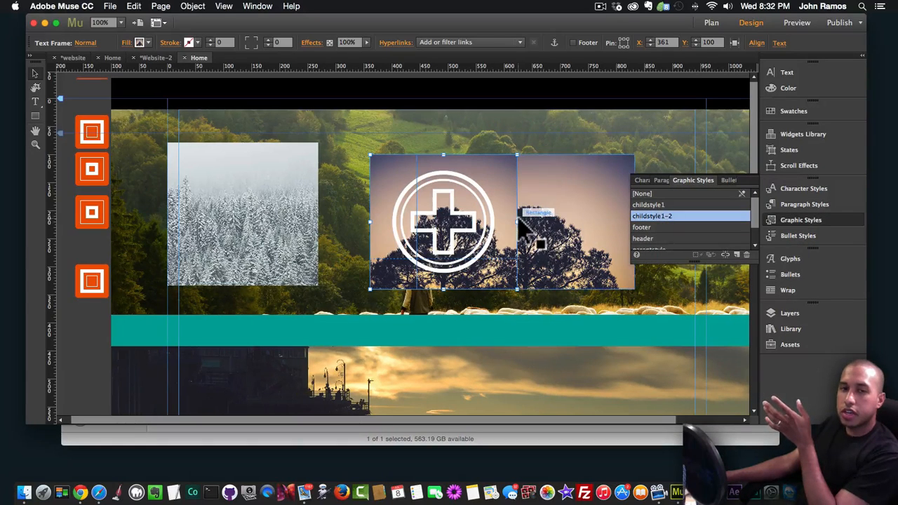
left_click(667, 192)
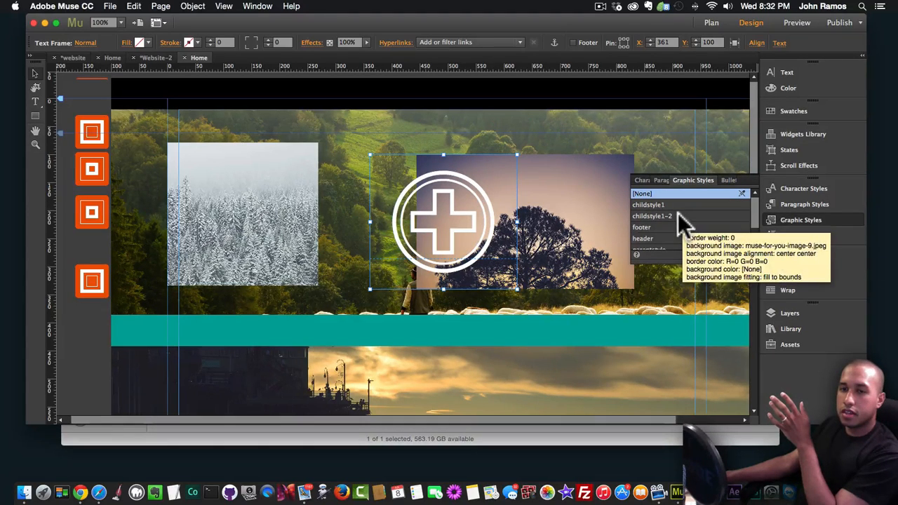
Step: Delete the tree rectangle and remove the childstyle1-2 graphic style, replacing it with None
left_click(614, 224)
key("BackSpace")
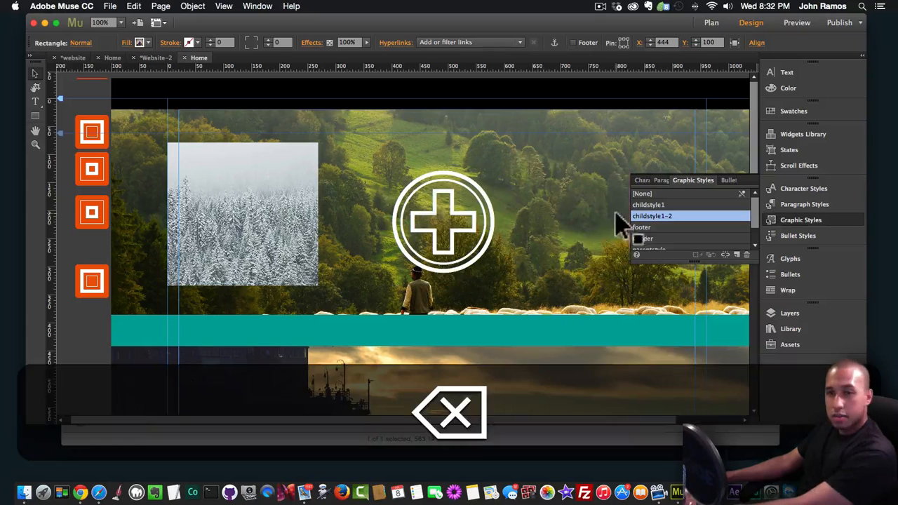
left_click(693, 217)
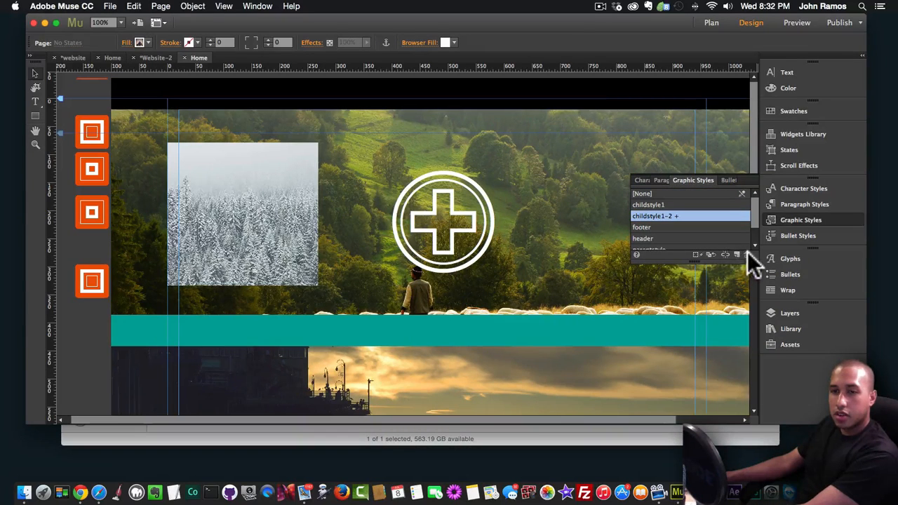
left_click(747, 252)
left_click(407, 210)
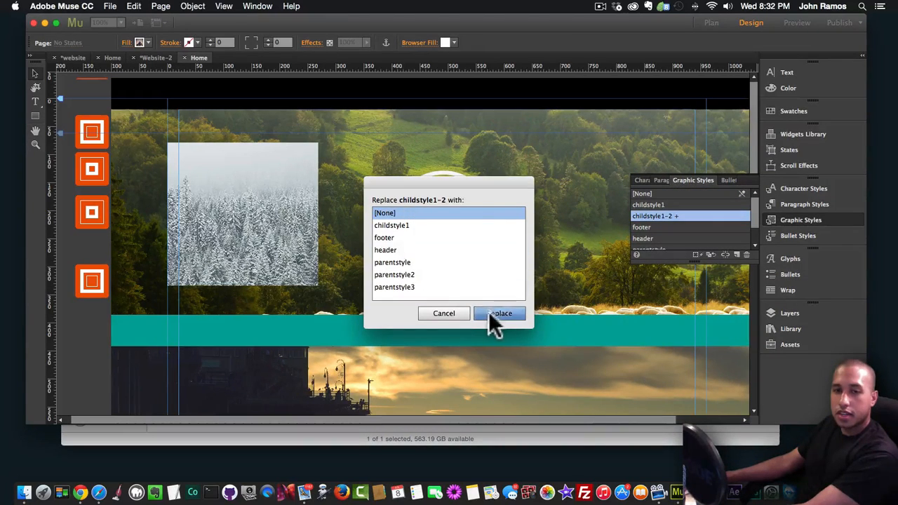
left_click(492, 311)
Step: Create a graphic style named childstyle1-2 from the plus icon's text frame and preview the page in the browser
left_click(480, 221)
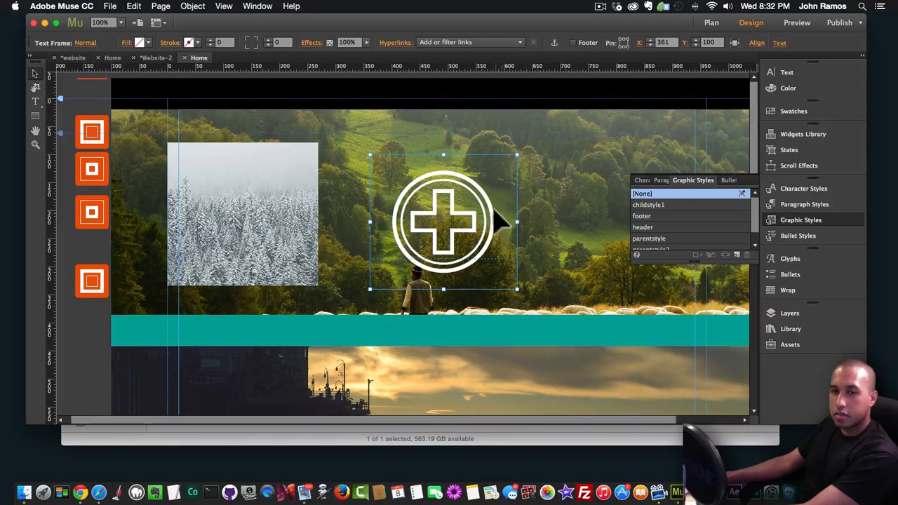
left_click(736, 253)
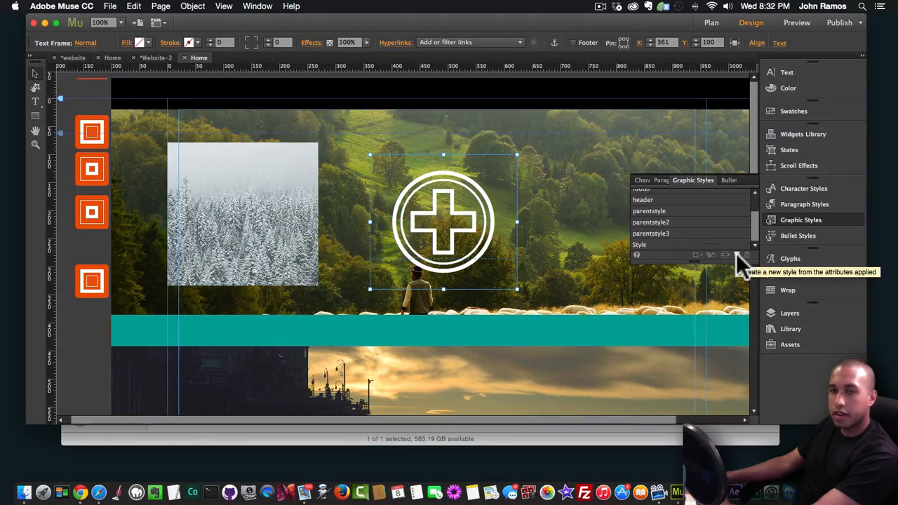
double_click(653, 244)
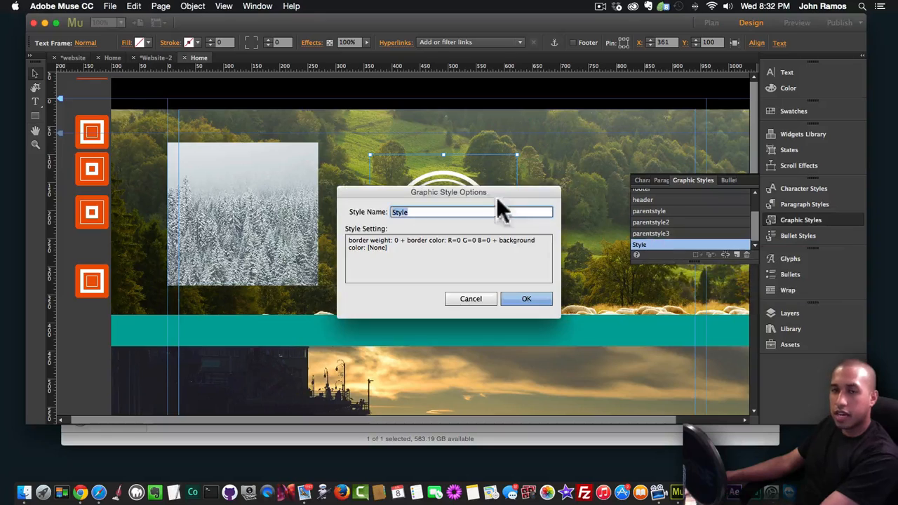
type("childstyl")
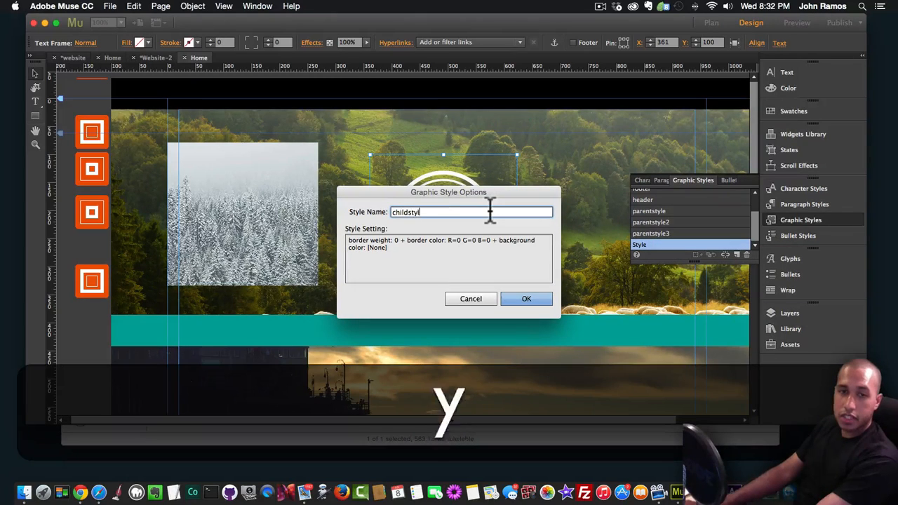
type("e1-2")
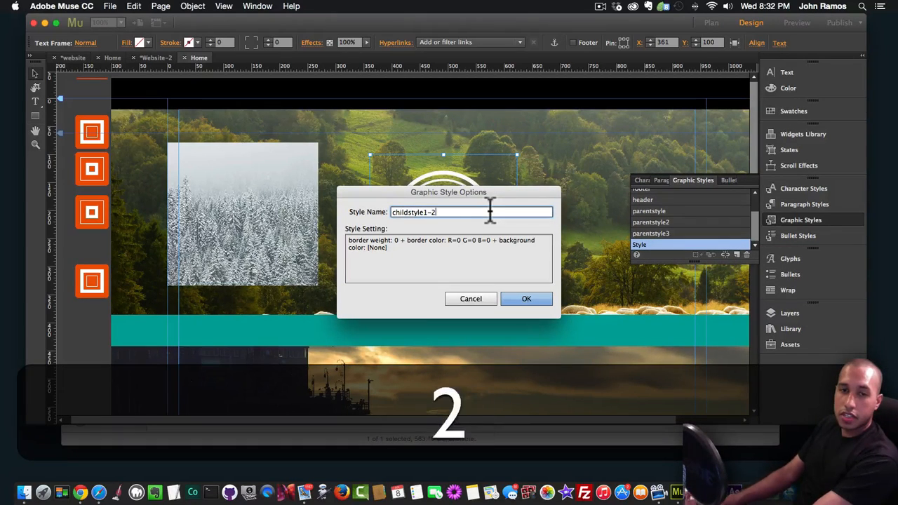
key("Return")
key("shift+super+e")
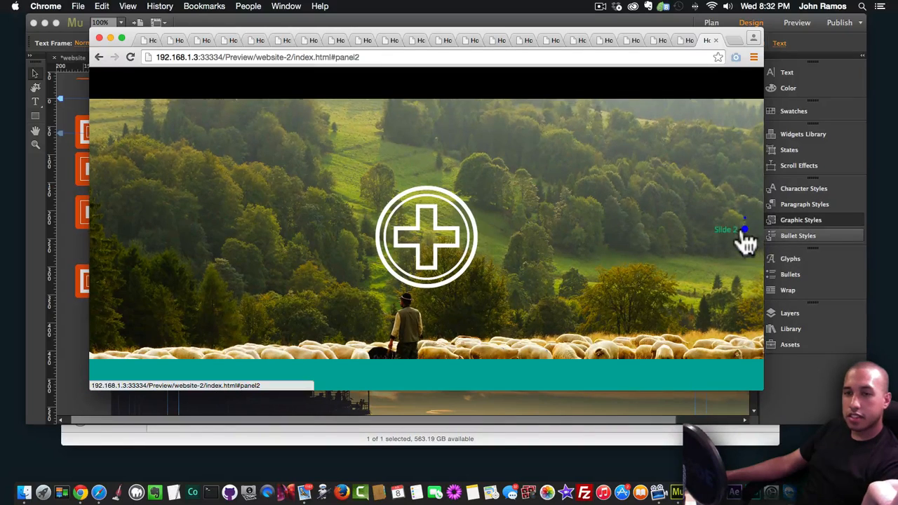
key("super+Tab")
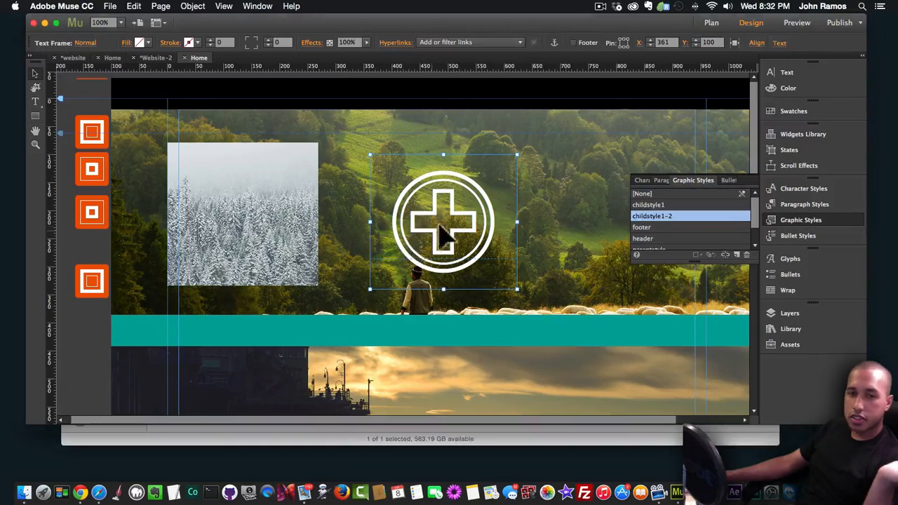
Step: Move the plus icon's text frame to X 698, Y 83 and preview the page in the browser again
left_click_drag(441, 230, 595, 223)
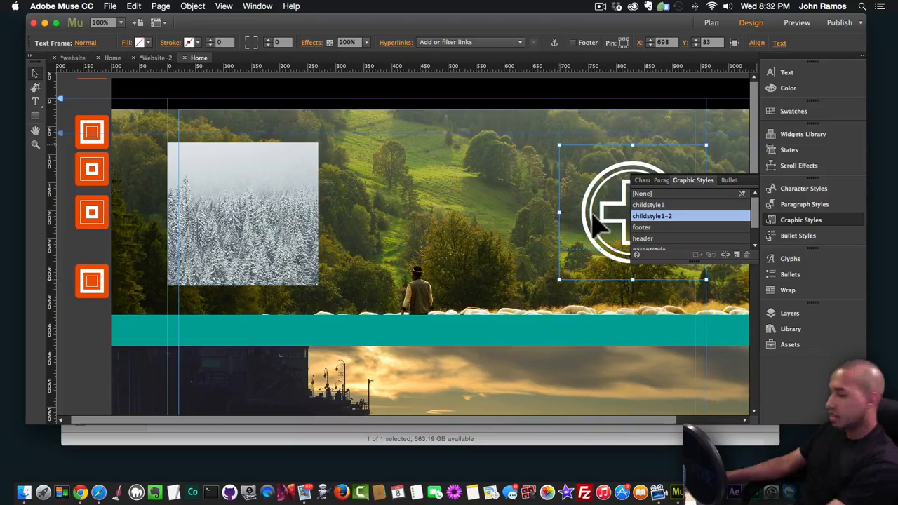
key("shift+super+e")
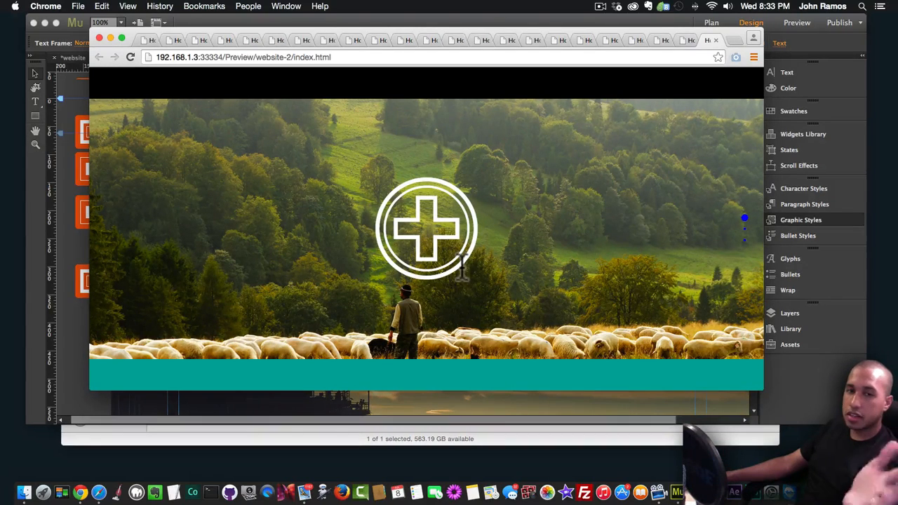
Step: Review the options of the second parent panel widget and the child panel widget above it
left_click(89, 281)
left_click(119, 265)
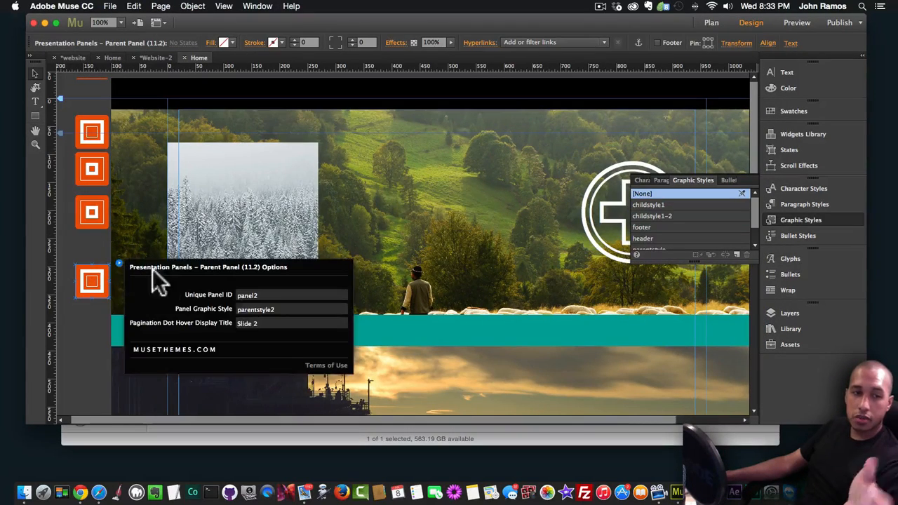
left_click(94, 212)
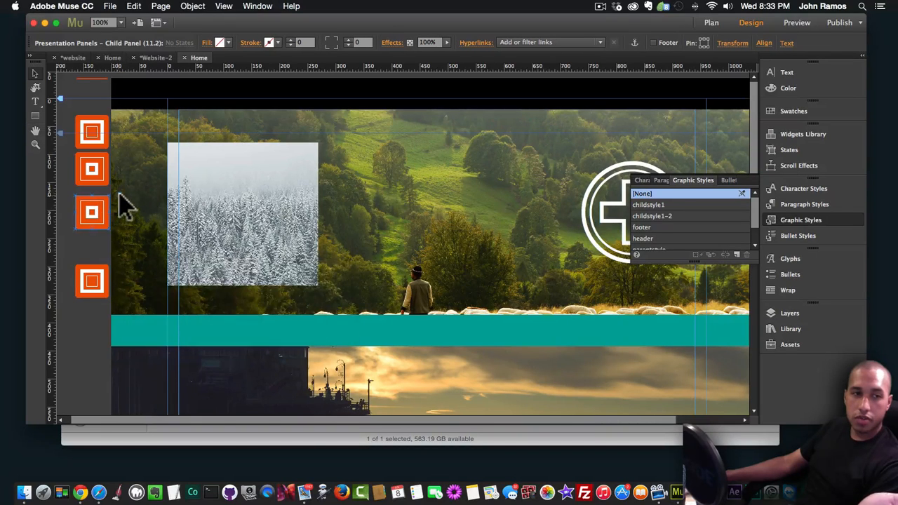
left_click(120, 198)
left_click(118, 194)
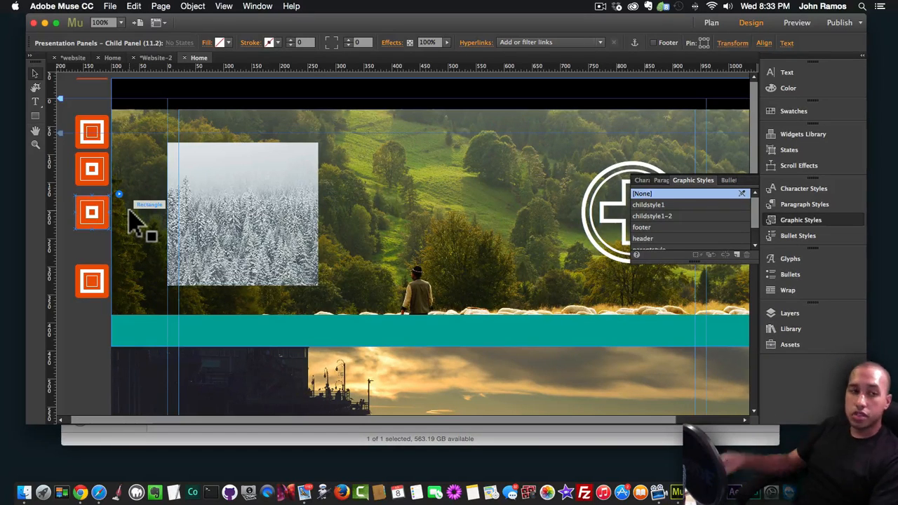
Step: In the Presentation Panels controller options, set the panel transition to Sliding (Horizontal) and the navigation arrows to Custom
left_click(104, 85)
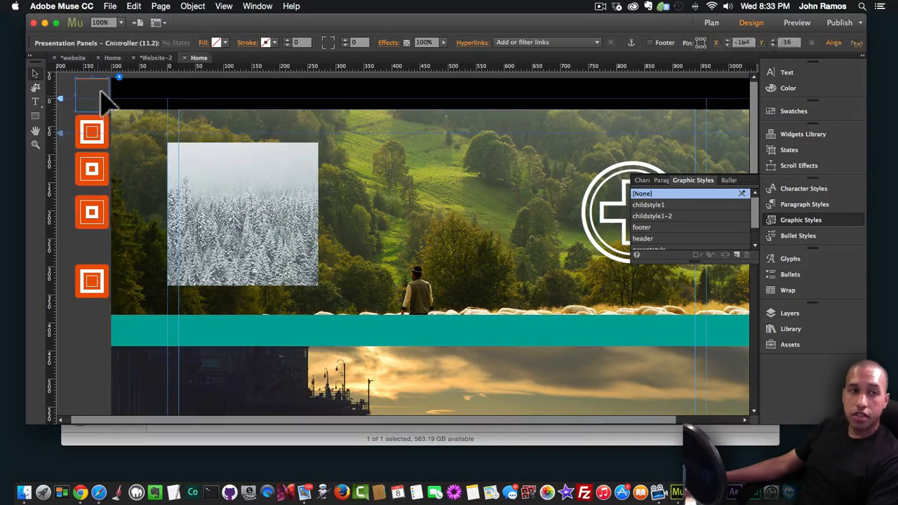
left_click(117, 77)
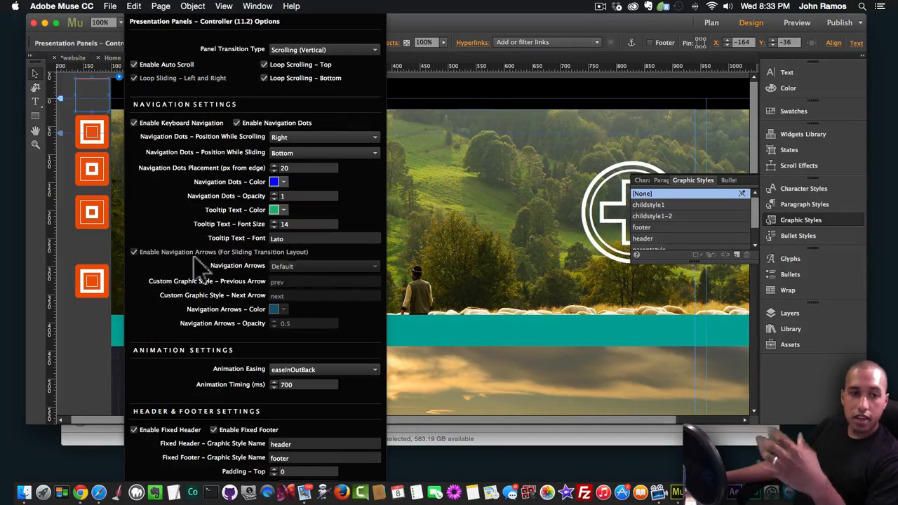
left_click(303, 52)
left_click(296, 63)
left_click(301, 262)
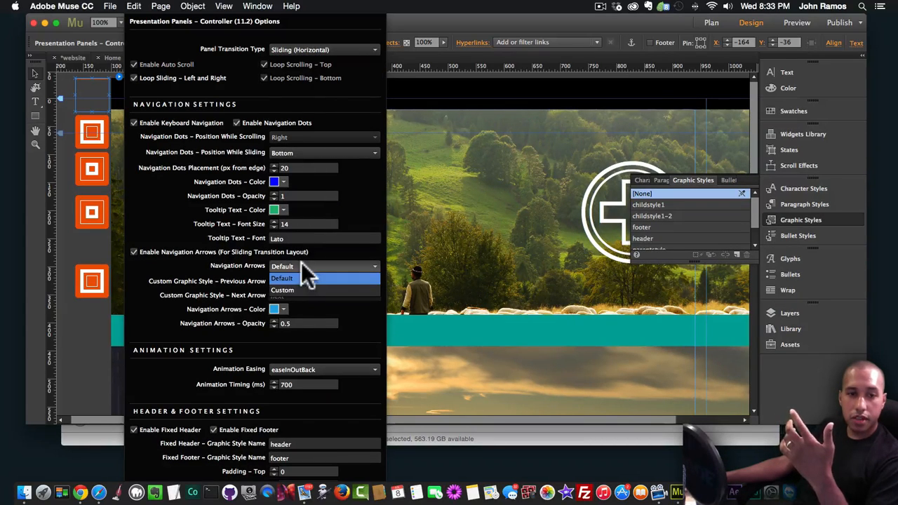
left_click(289, 275)
left_click(294, 263)
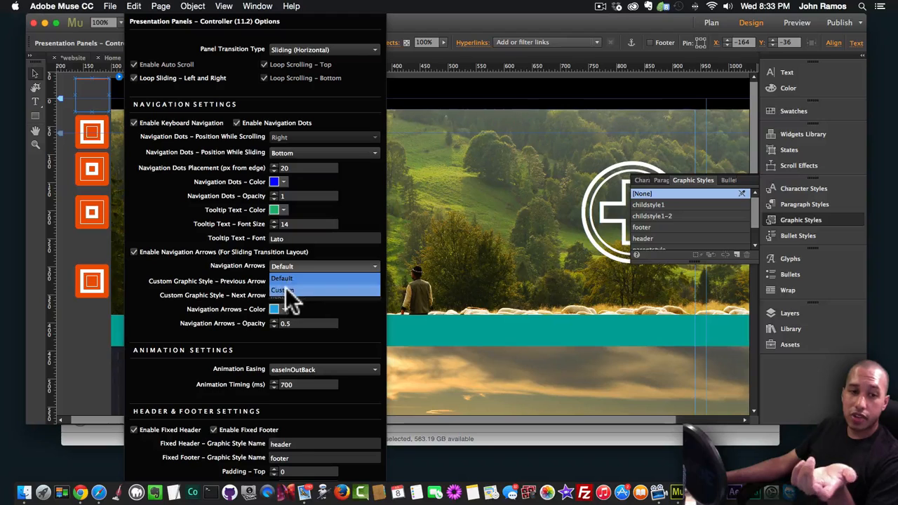
left_click(289, 289)
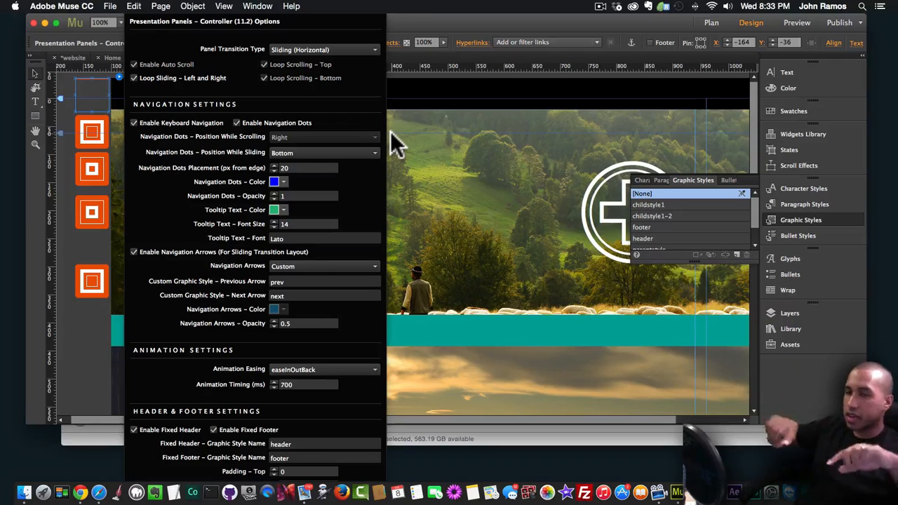
left_click(456, 246)
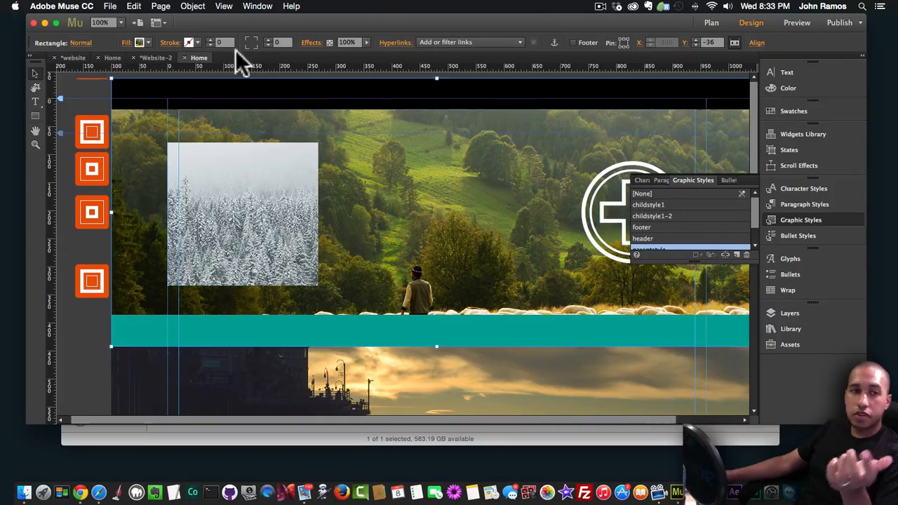
left_click(630, 206)
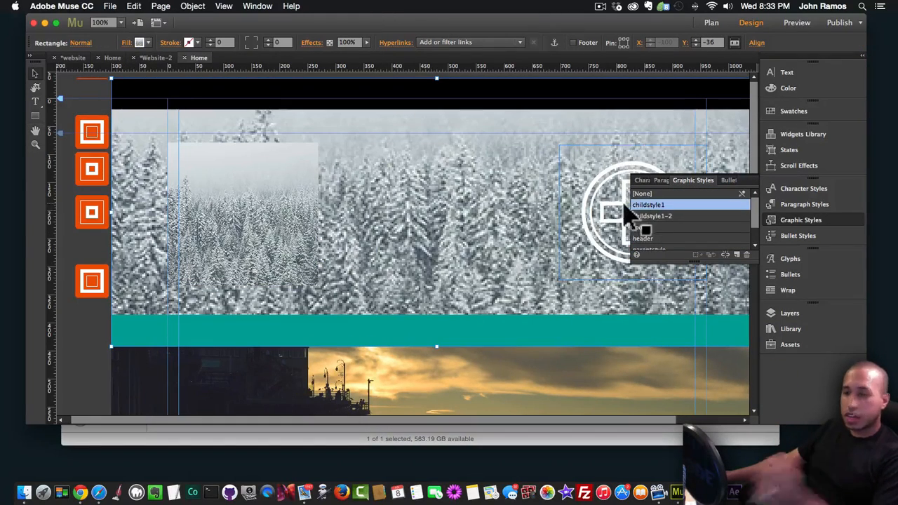
key("super+z")
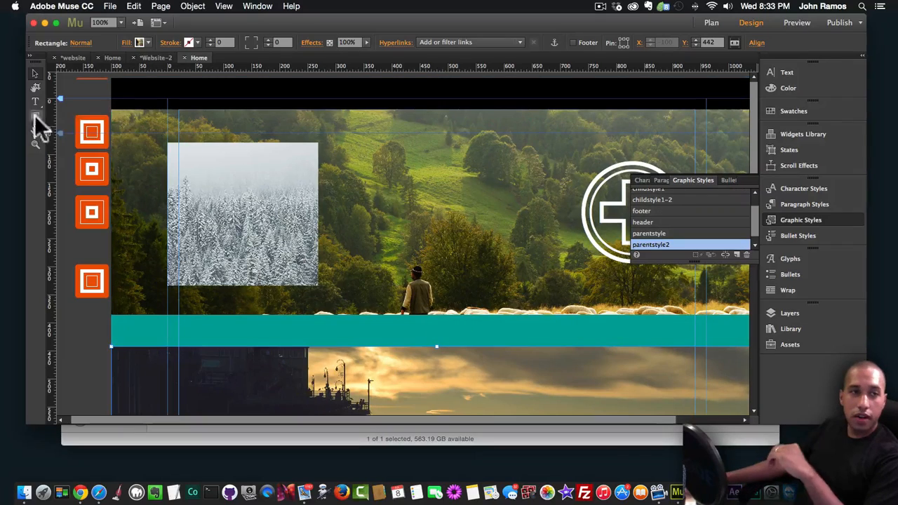
Step: Draw a text frame over the pier in the sunset panel and set its font to the Muse-For-You-Thin… icon font
left_click(35, 101)
left_click_drag(307, 383, 397, 379)
left_click(204, 42)
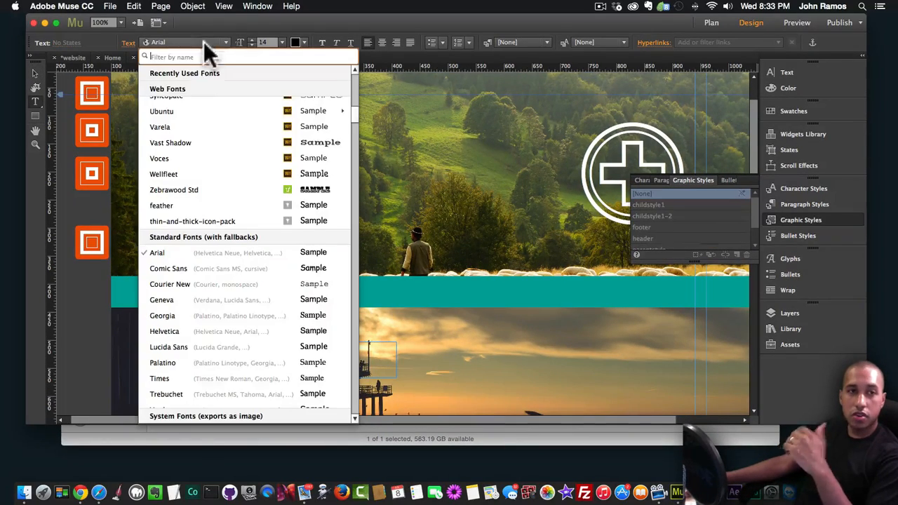
mouse_move(195, 114)
left_click(197, 87)
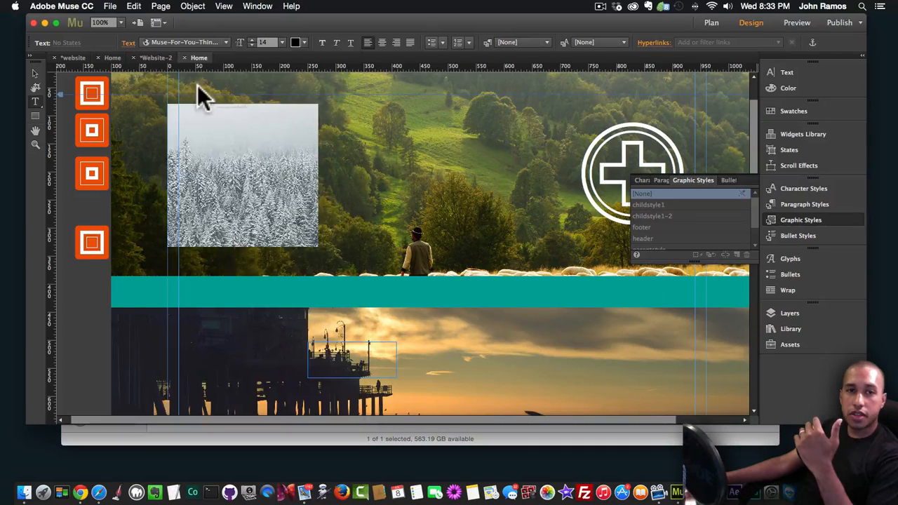
Step: Set the text frame's text to white at size 72 and insert the left arrow glyph
left_click(298, 42)
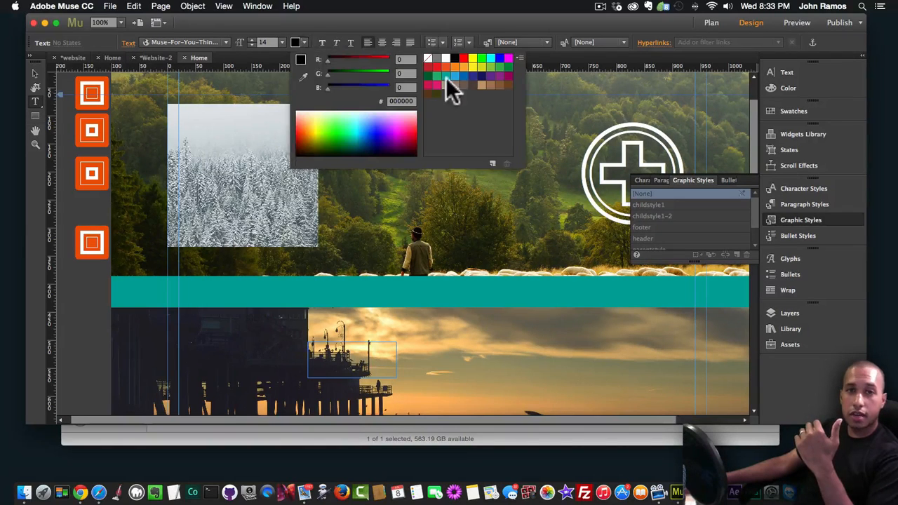
left_click(445, 59)
left_click(284, 42)
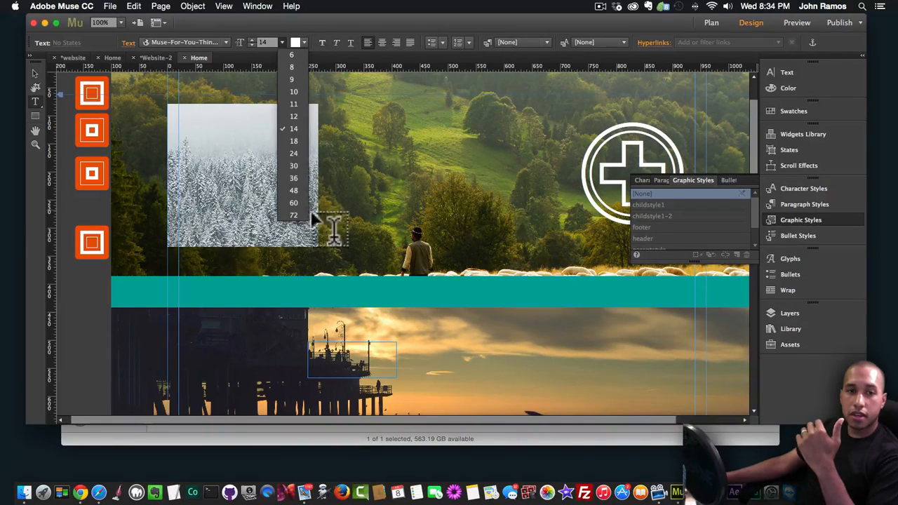
left_click(299, 211)
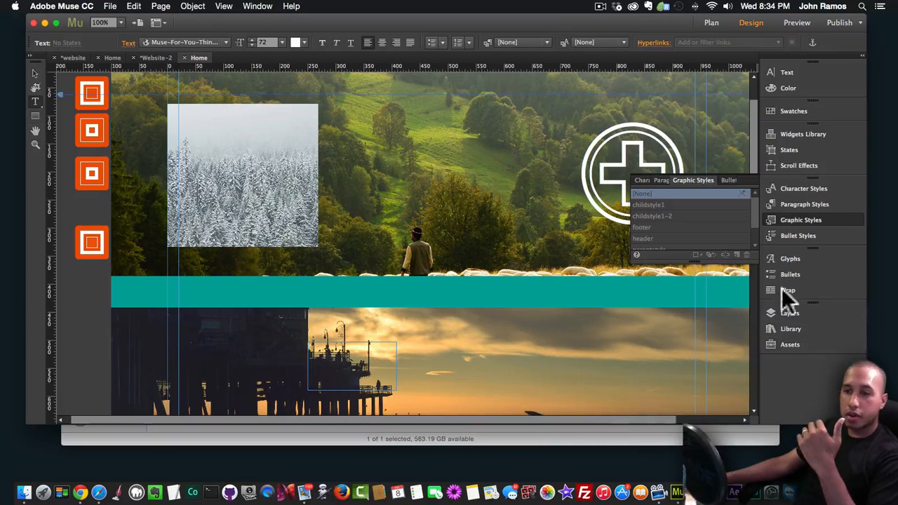
left_click(788, 258)
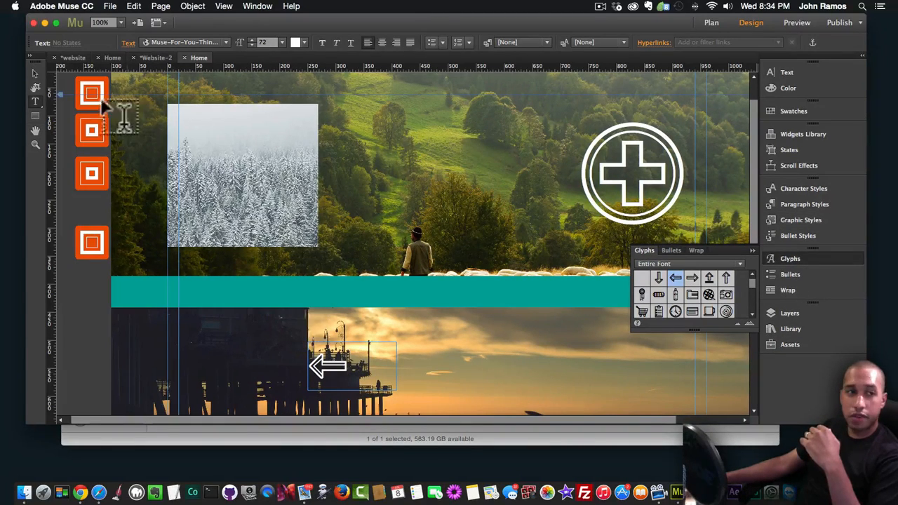
left_click(36, 74)
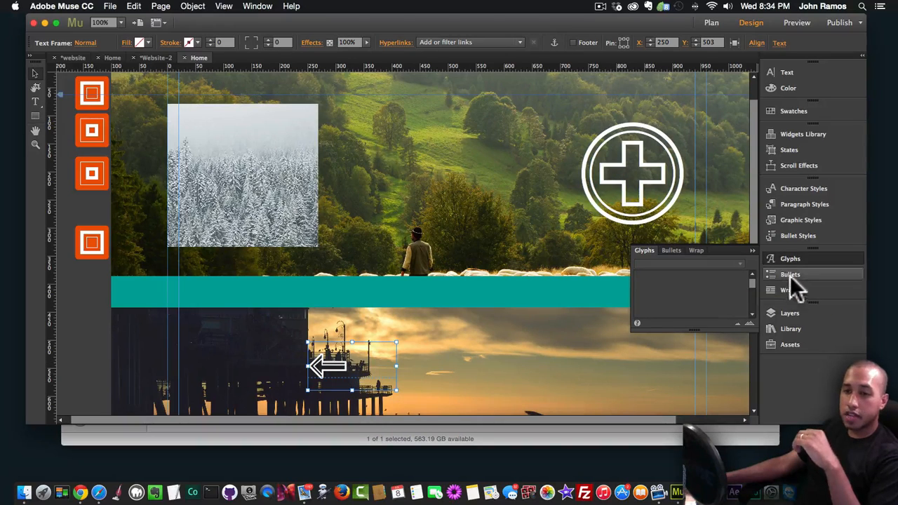
Step: Create a graphic style from the left arrow's text frame and name it prev
left_click(800, 219)
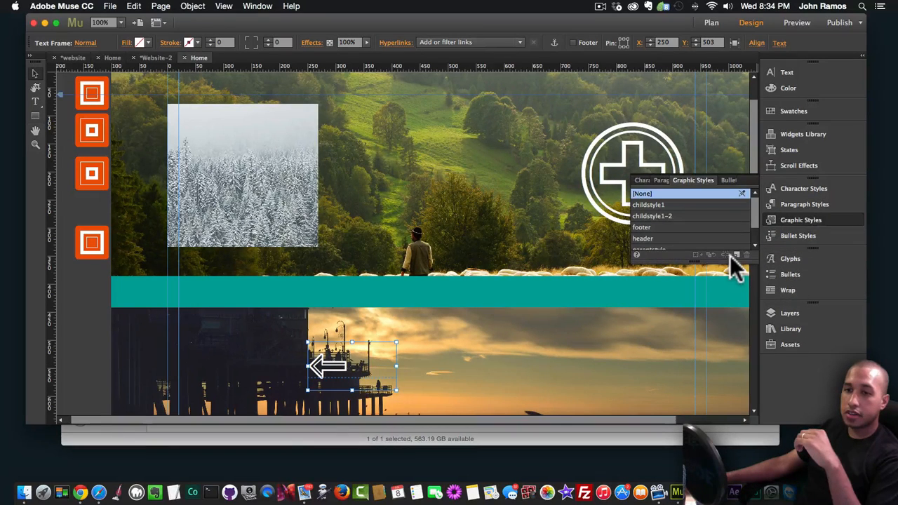
left_click(736, 254)
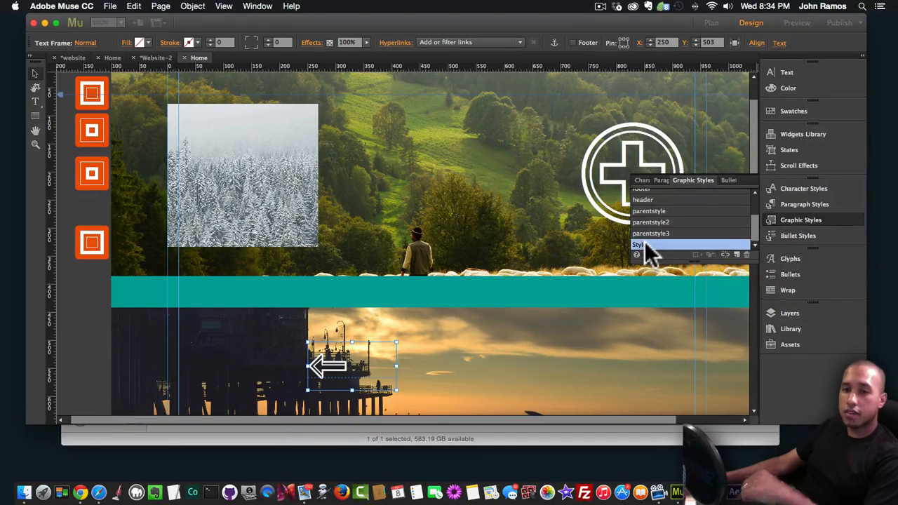
double_click(646, 244)
type("prev")
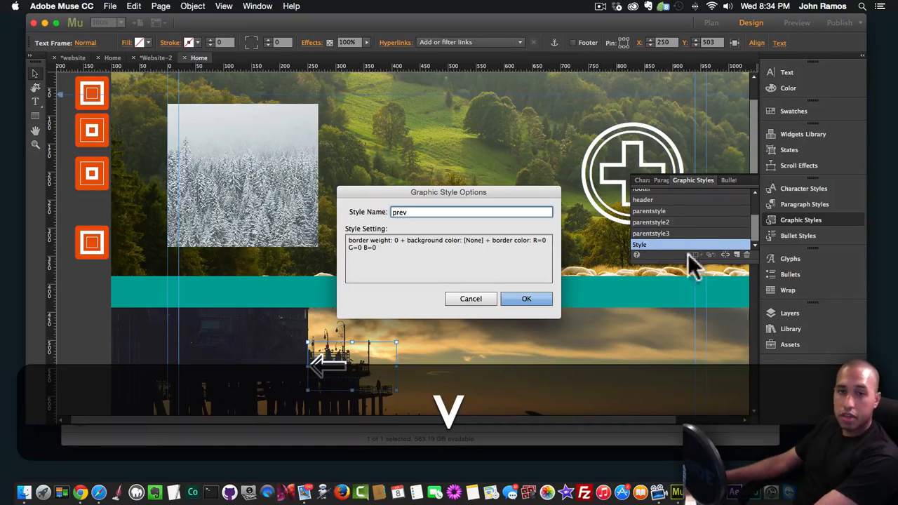
left_click(531, 299)
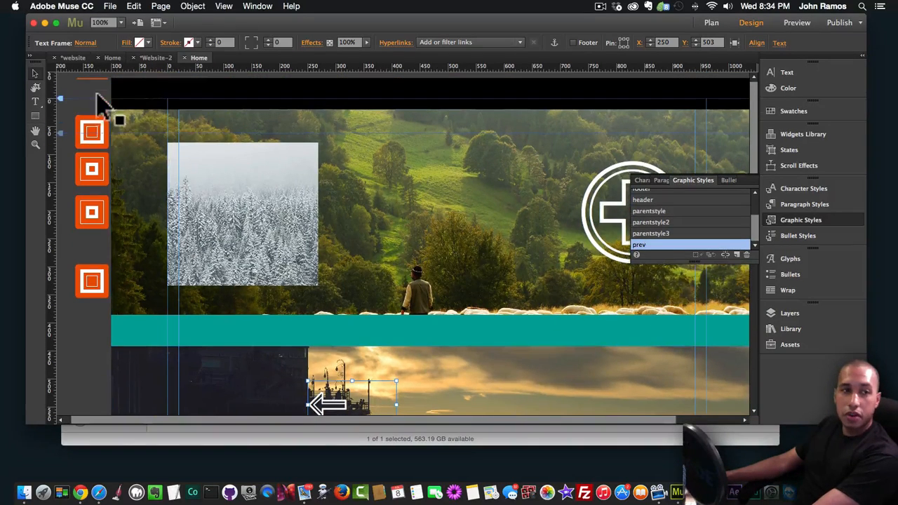
Step: Check the custom previous and next arrow graphic style names in the Presentation Panels controller options
left_click(105, 95)
left_click(118, 76)
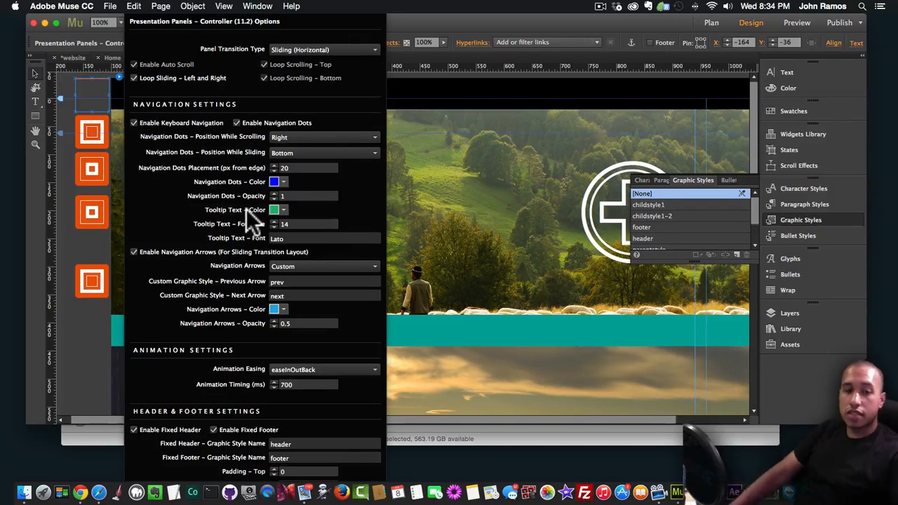
left_click(329, 404)
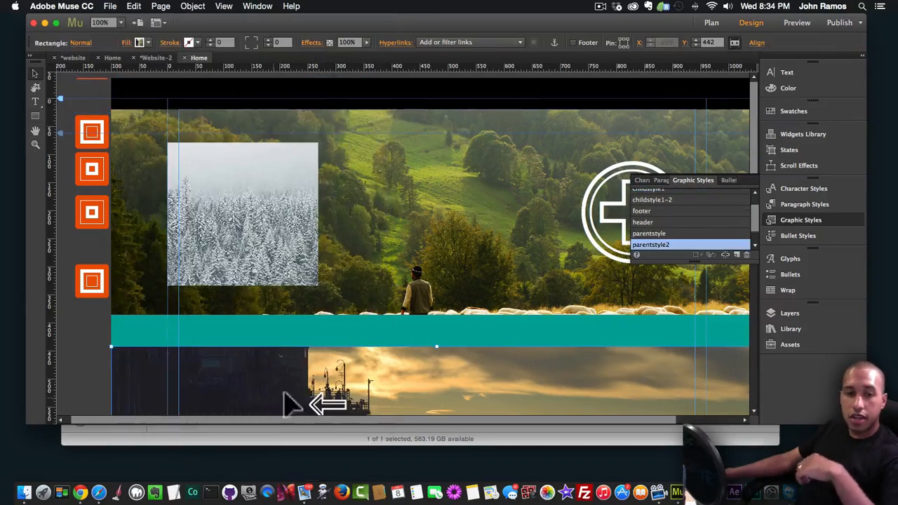
Step: Draw a text frame over the water above the bird in the sunset panel and set its font to the Muse-For-You-Thin… icon font
scroll(349, 409, "down", 4)
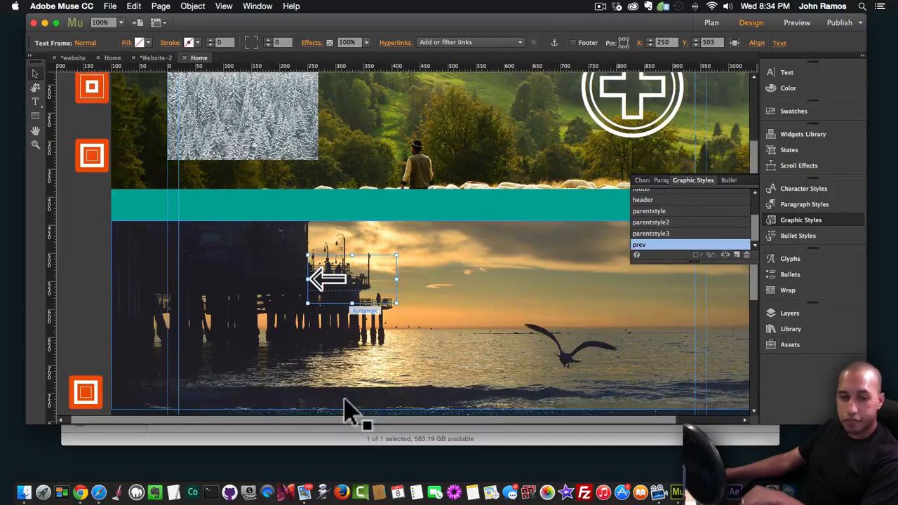
left_click(35, 102)
left_click_drag(510, 272, 612, 321)
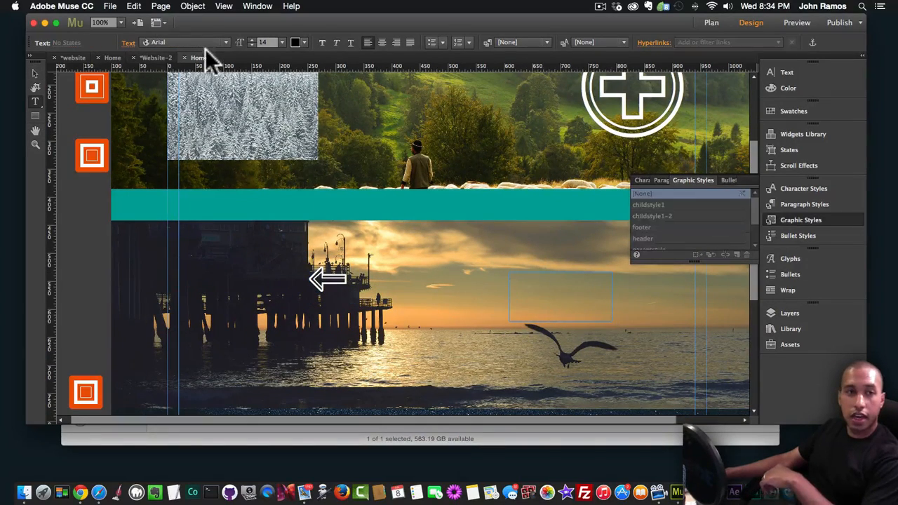
left_click(205, 43)
left_click(199, 73)
left_click(180, 87)
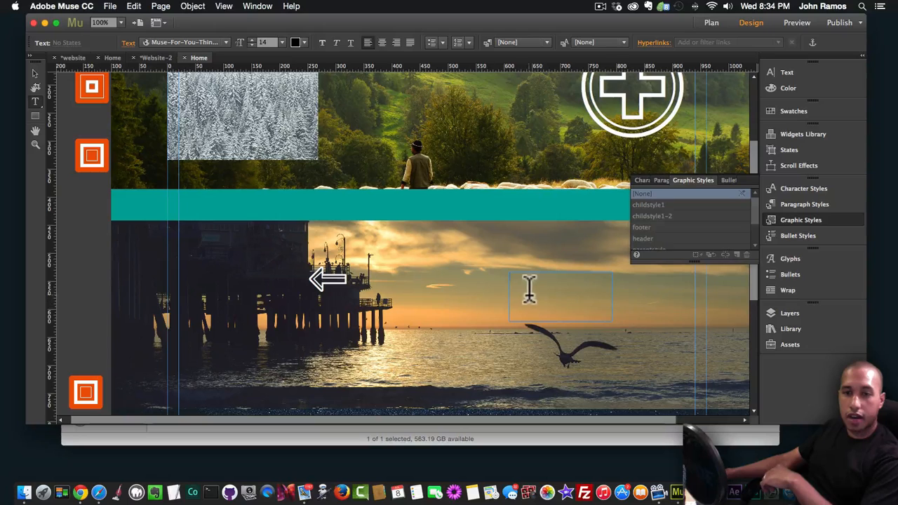
Step: Insert the right arrow glyph into the new text frame and set it to size 72 in white
left_click(799, 259)
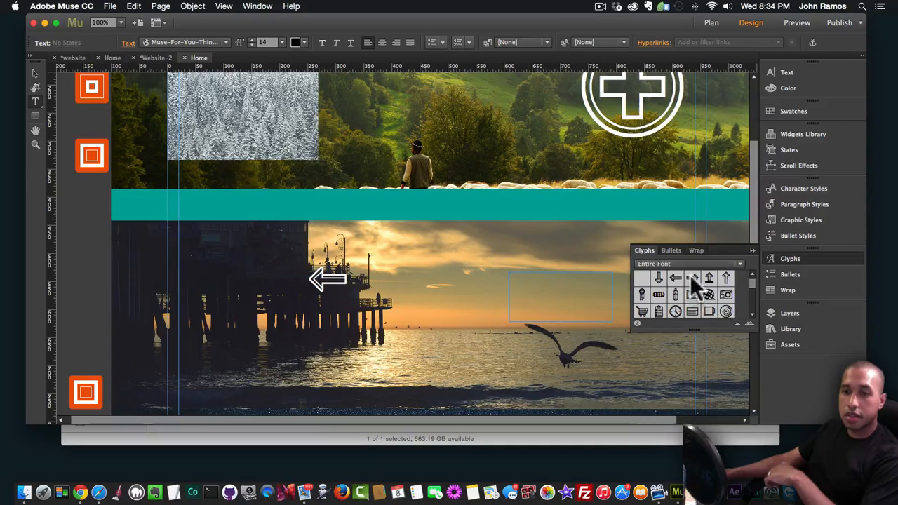
double_click(691, 277)
key("super+a")
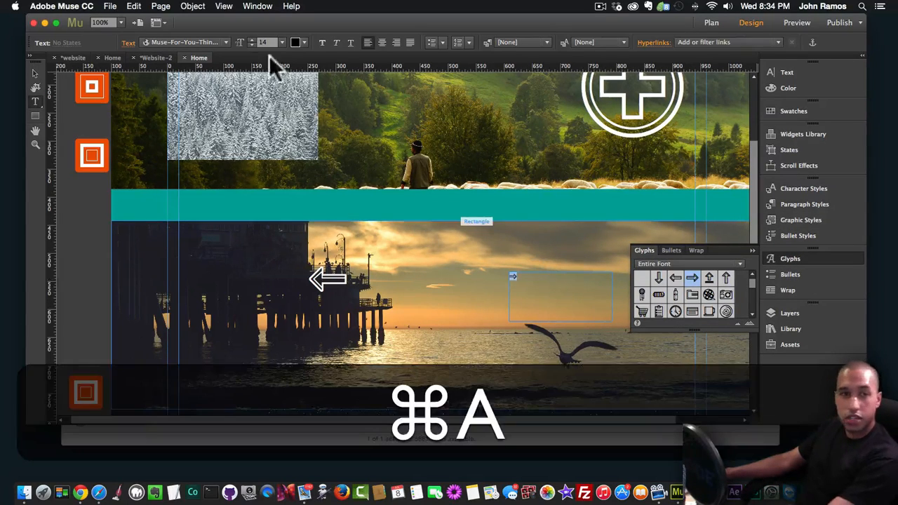
left_click(282, 42)
left_click(287, 215)
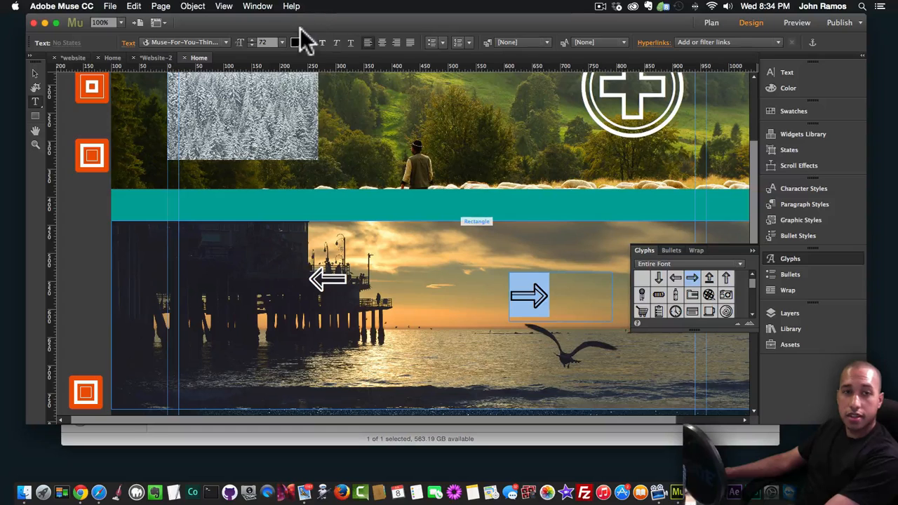
left_click(296, 42)
left_click(441, 56)
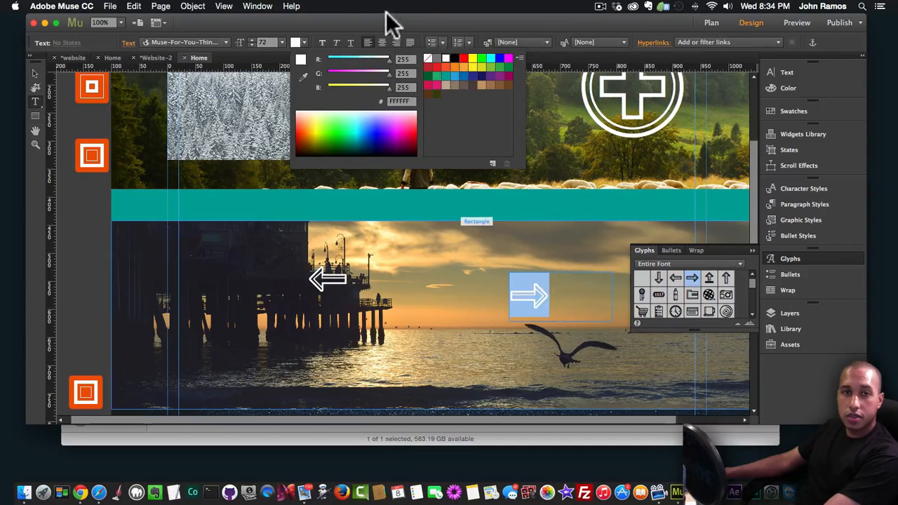
left_click(35, 73)
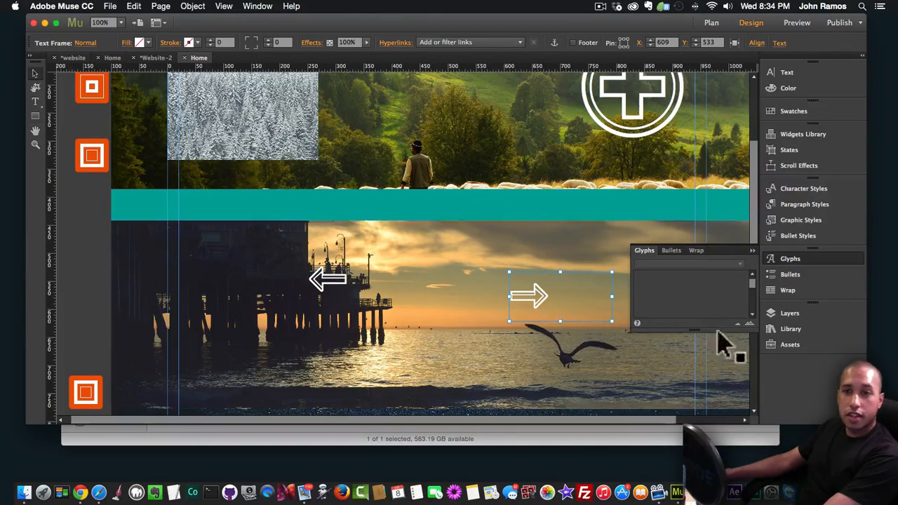
Step: Align the right arrow glyph to the right edge of its text frame
double_click(561, 317)
key("super+a")
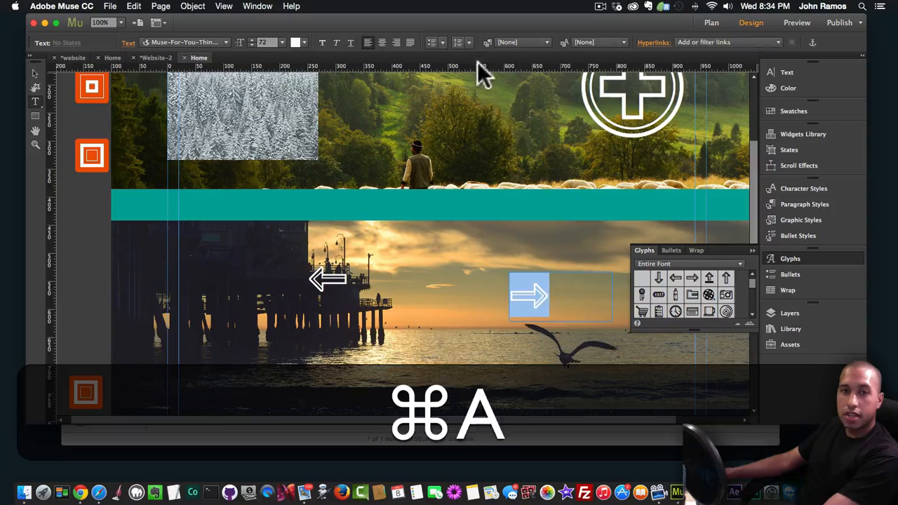
left_click(395, 43)
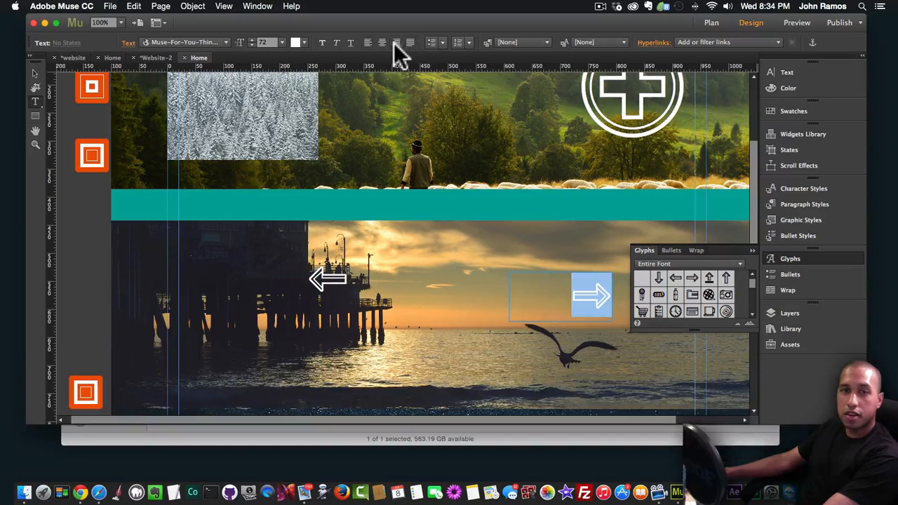
left_click(35, 73)
Step: Create a graphic style from the right arrow's text frame and name it next
left_click(800, 219)
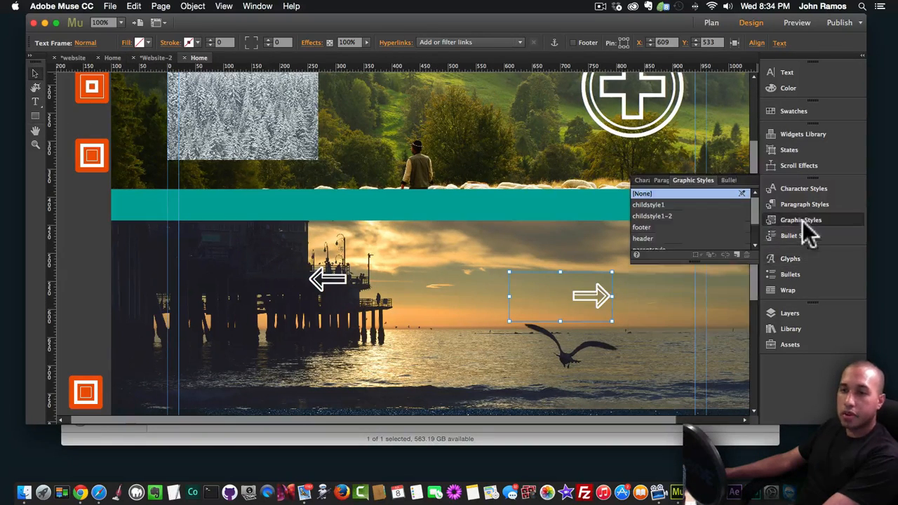
left_click(735, 253)
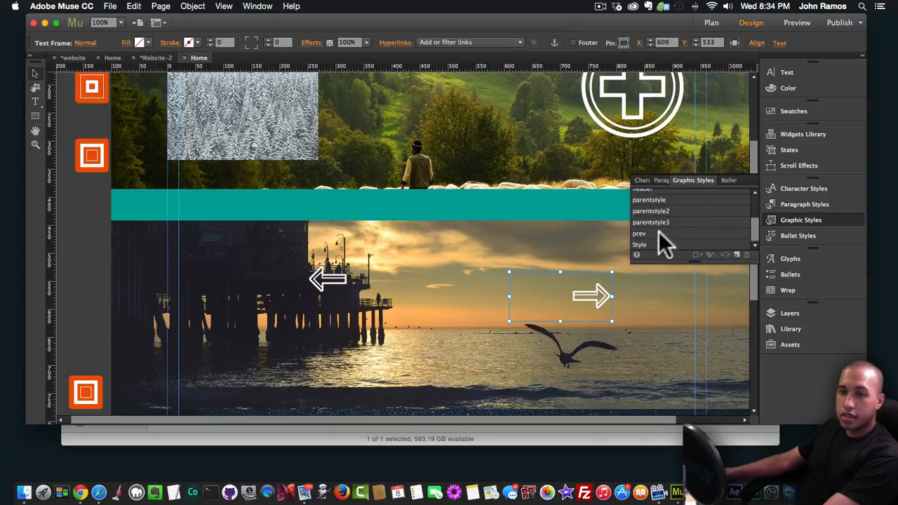
double_click(647, 243)
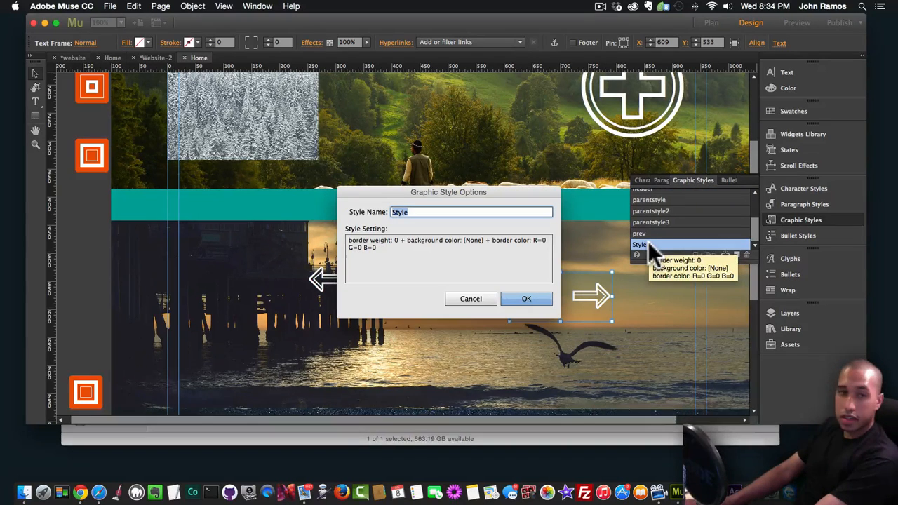
type("next")
key("Return")
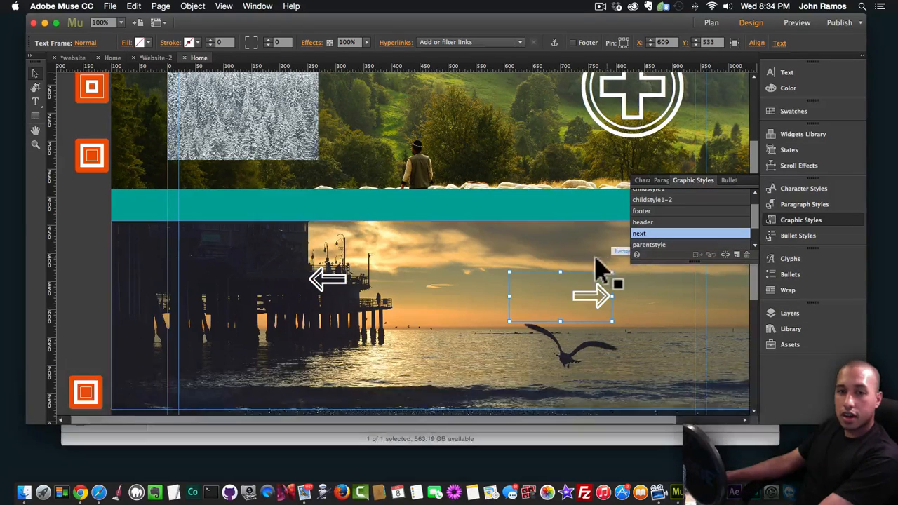
Step: Preview the page in Chrome and test sliding between panels with the custom previous and next arrows and the navigation dots
key("shift+super+e")
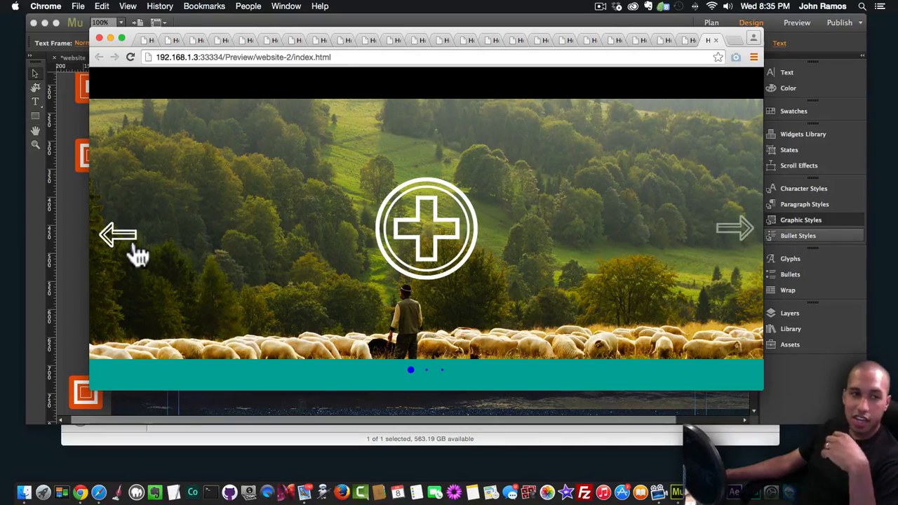
left_click(735, 237)
left_click(736, 237)
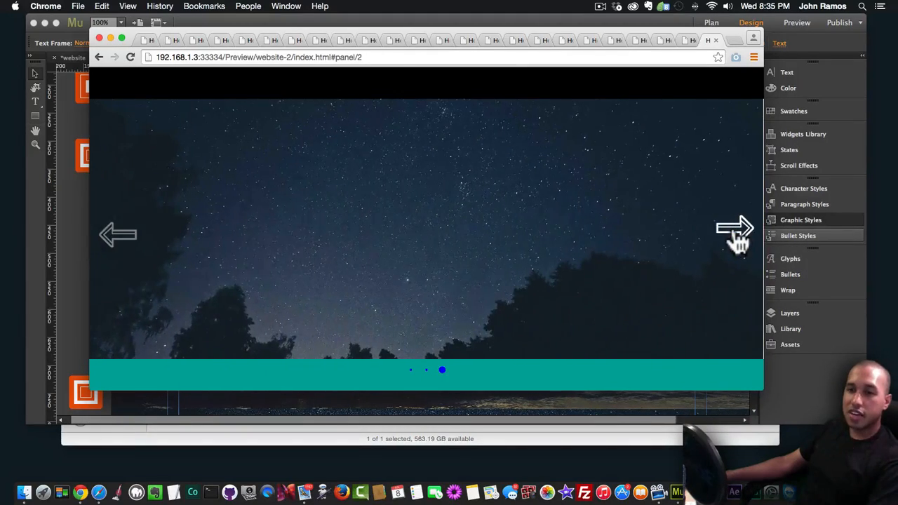
left_click(735, 237)
left_click(119, 238)
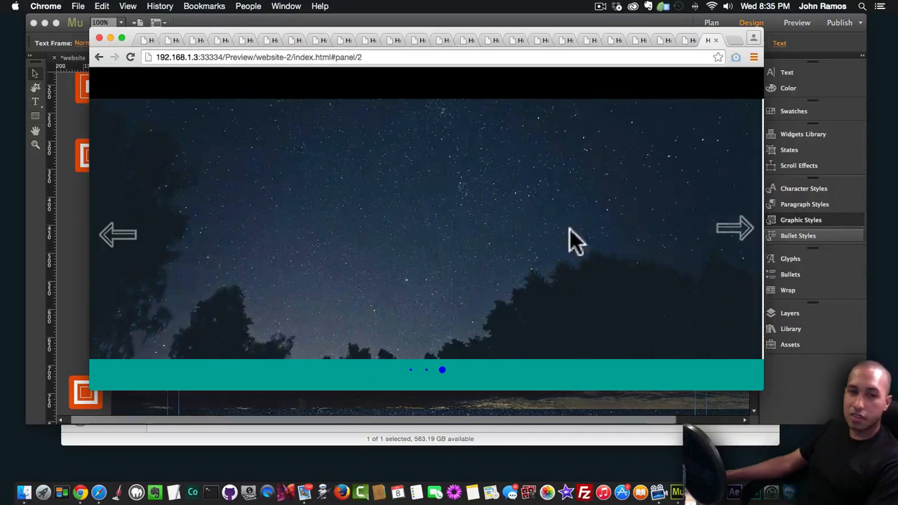
left_click(727, 237)
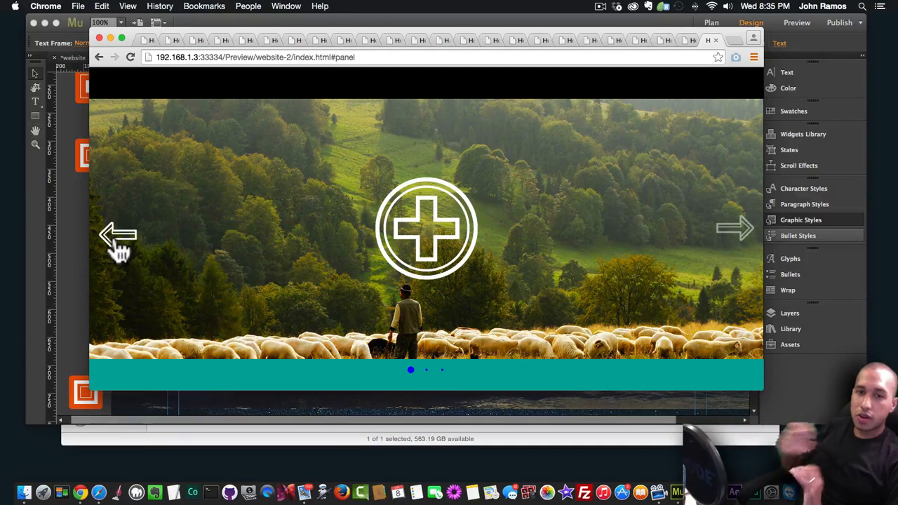
left_click(426, 369)
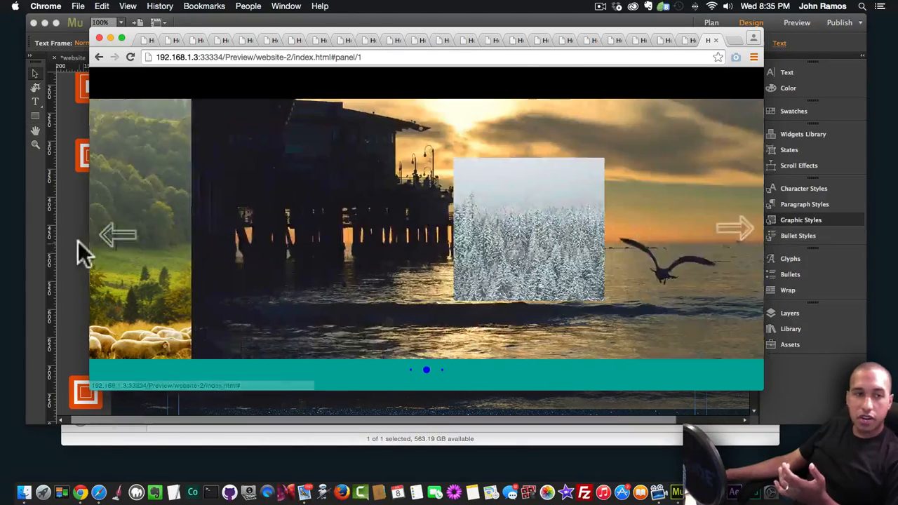
Step: Return to Adobe Muse and set the Presentation Panels controller's panel transition type to Scrolling (Vertical)
left_click(77, 241)
scroll(95, 106, "up", 4)
left_click(92, 105)
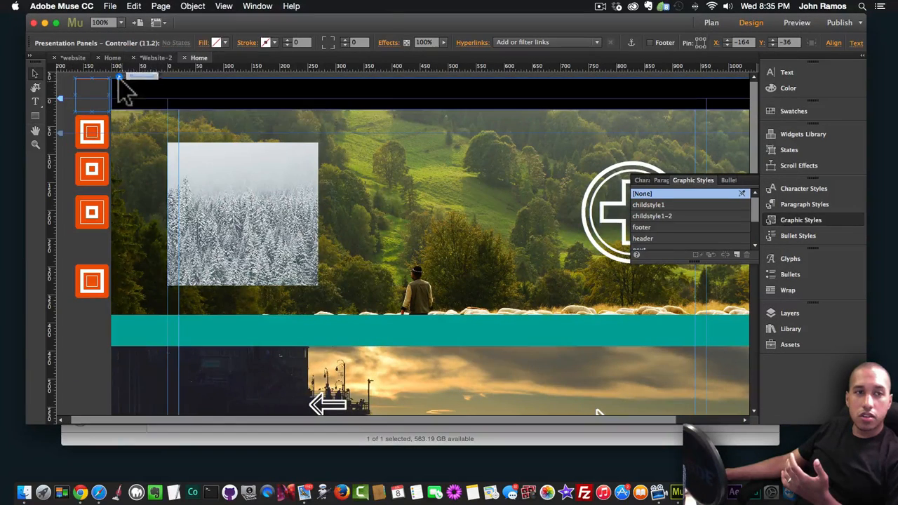
left_click(120, 77)
left_click(302, 51)
left_click(295, 58)
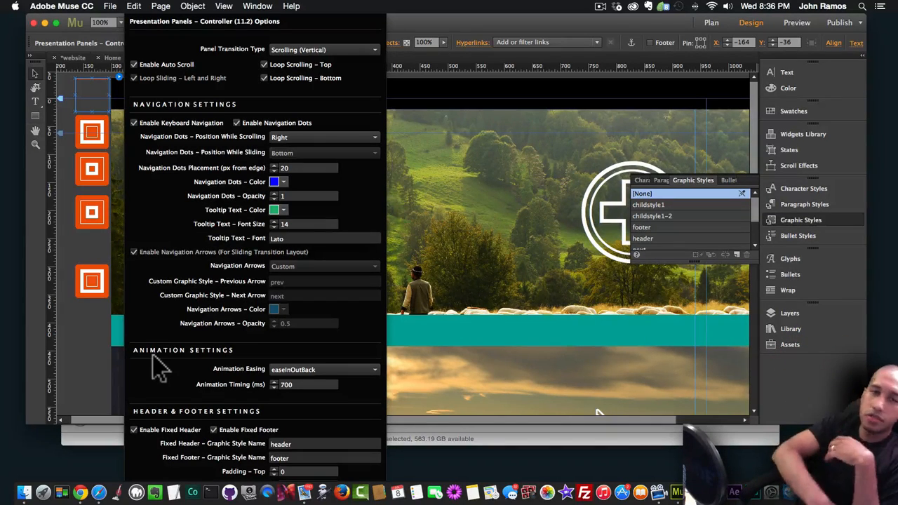
left_click(449, 228)
Step: Preview the page in Chrome again and test the vertical scrolling by jumping between panels with the navigation dots
key("shift+super+e")
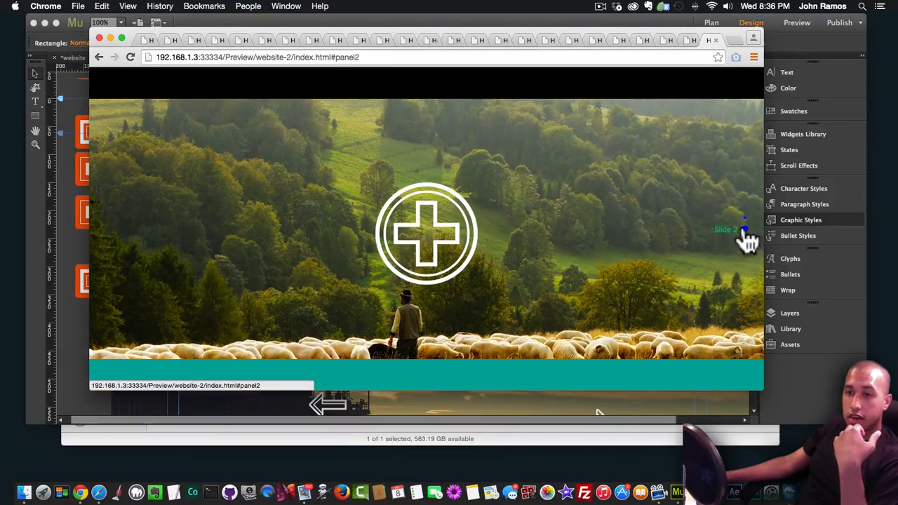
left_click(744, 250)
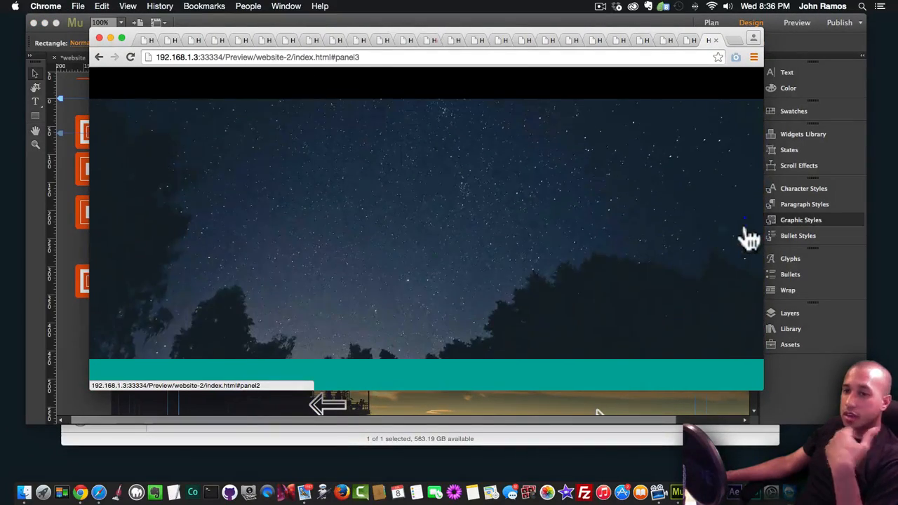
left_click(746, 221)
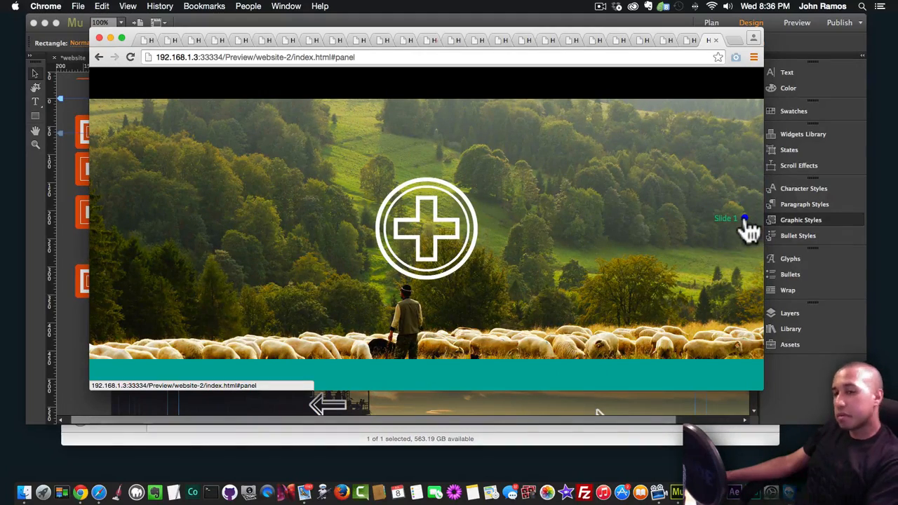
left_click(745, 241)
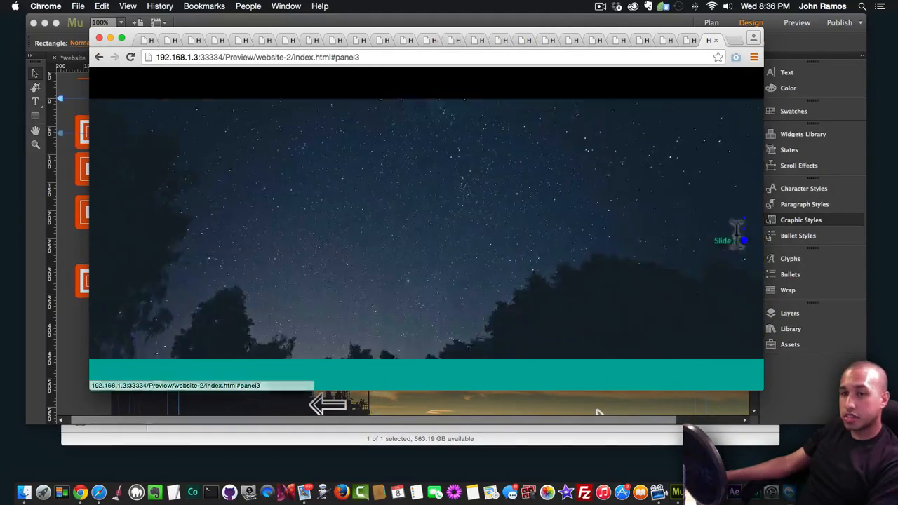
left_click(745, 221)
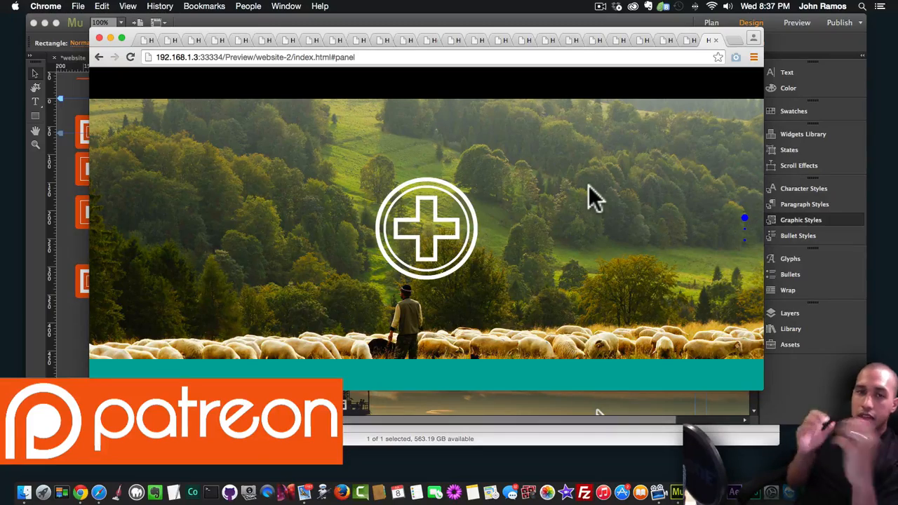
Step: Review the first website's preview by scrolling up and down through its panels, and return to the website-2 preview
left_click(141, 40)
scroll(509, 214, "down", 5)
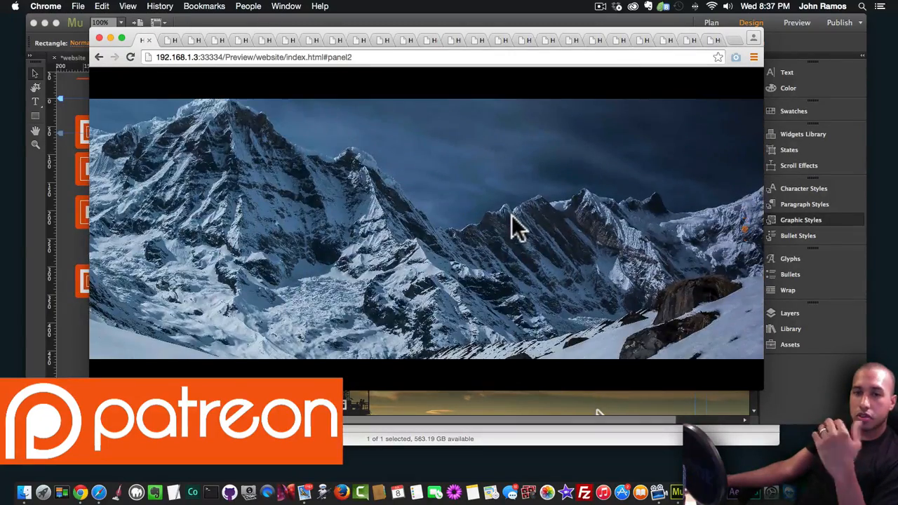
scroll(511, 228, "up", 3)
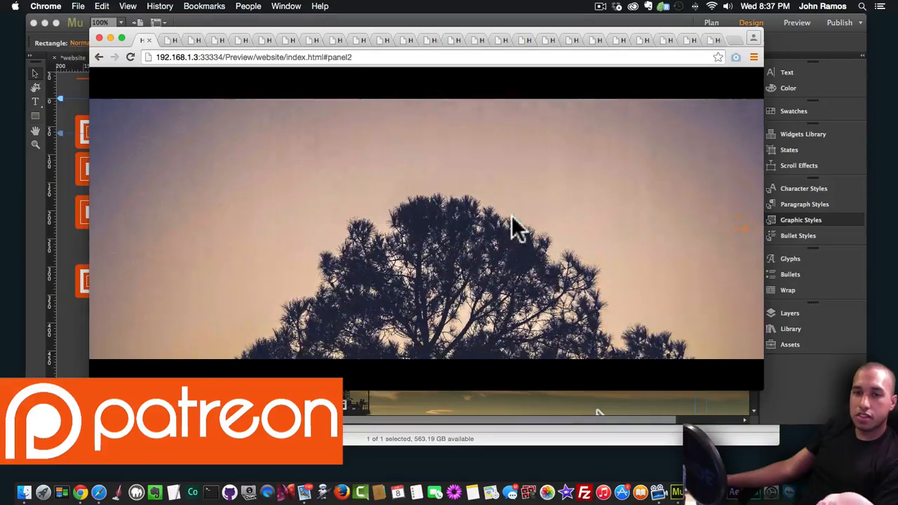
scroll(512, 228, "down", 4)
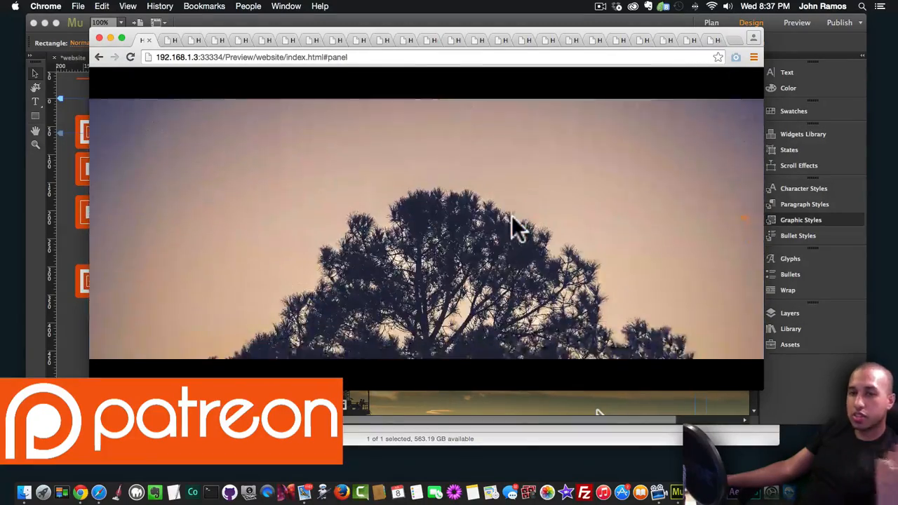
scroll(511, 216, "down", 3)
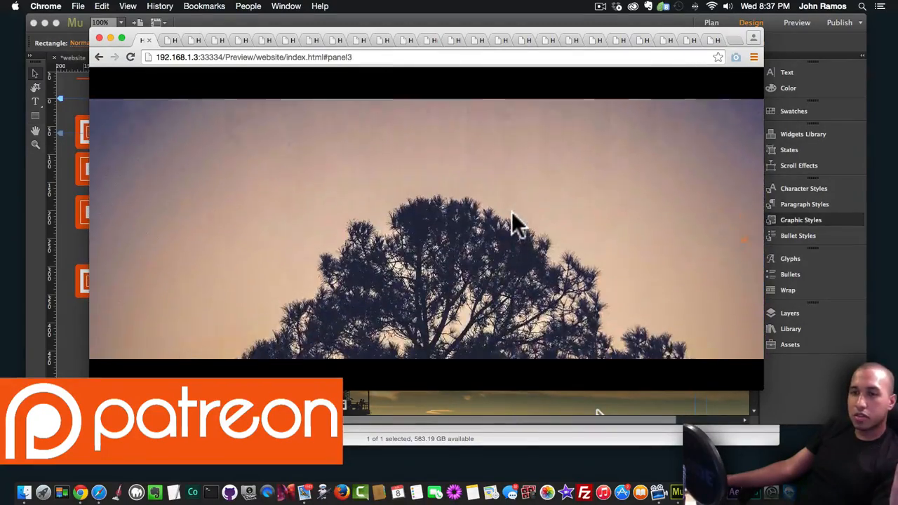
scroll(512, 214, "up", 3)
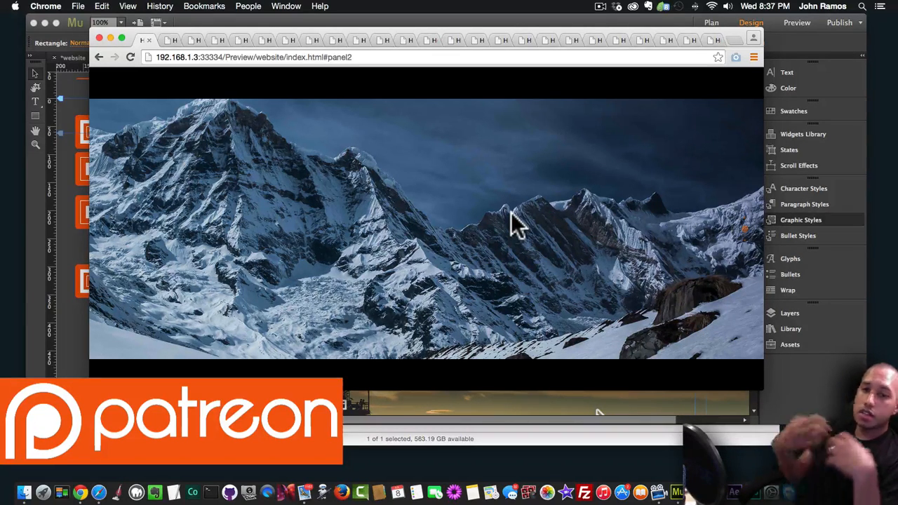
scroll(472, 178, "down", 2)
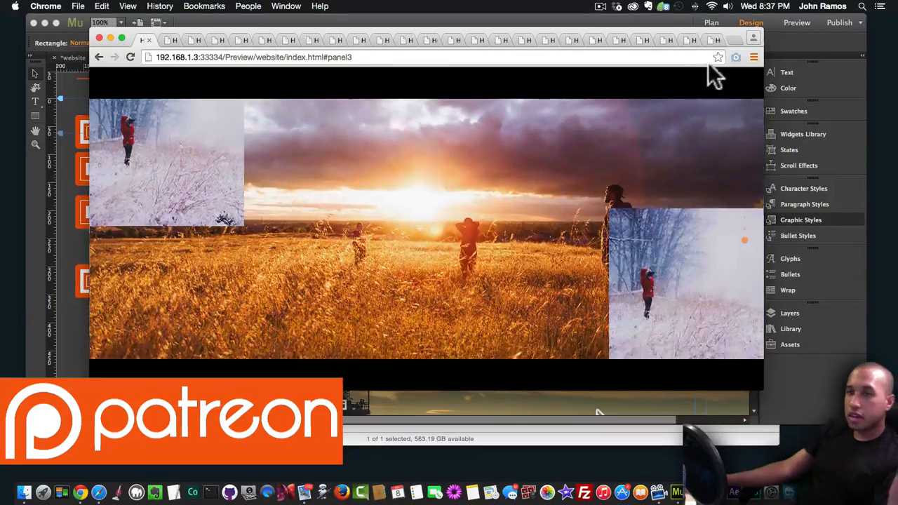
scroll(684, 158, "up", 2)
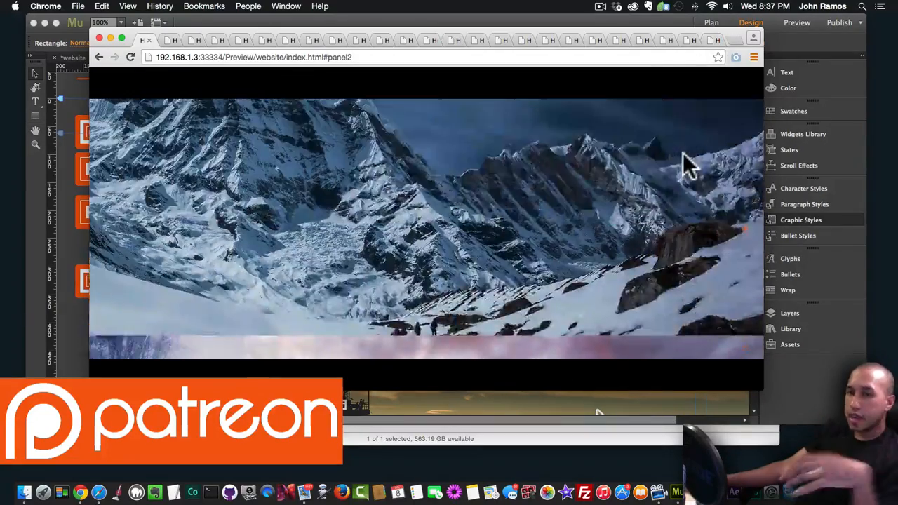
scroll(684, 157, "up", 2)
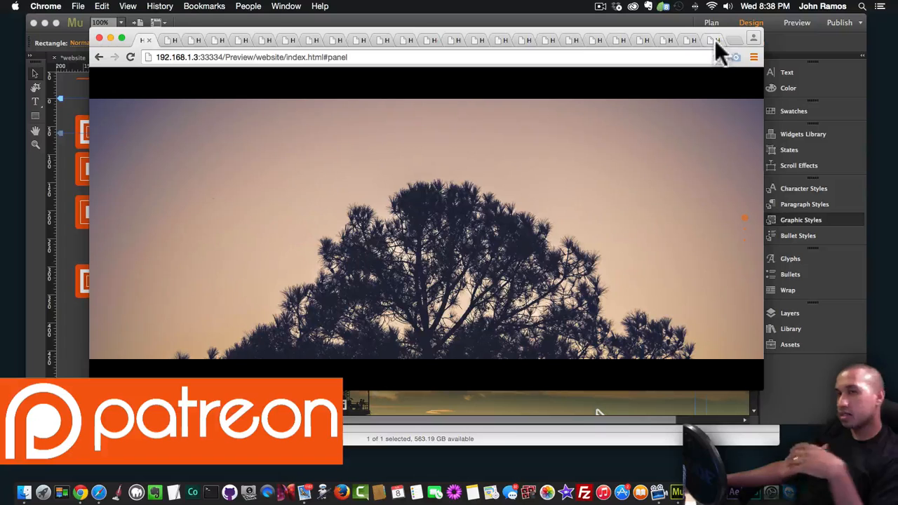
left_click(715, 40)
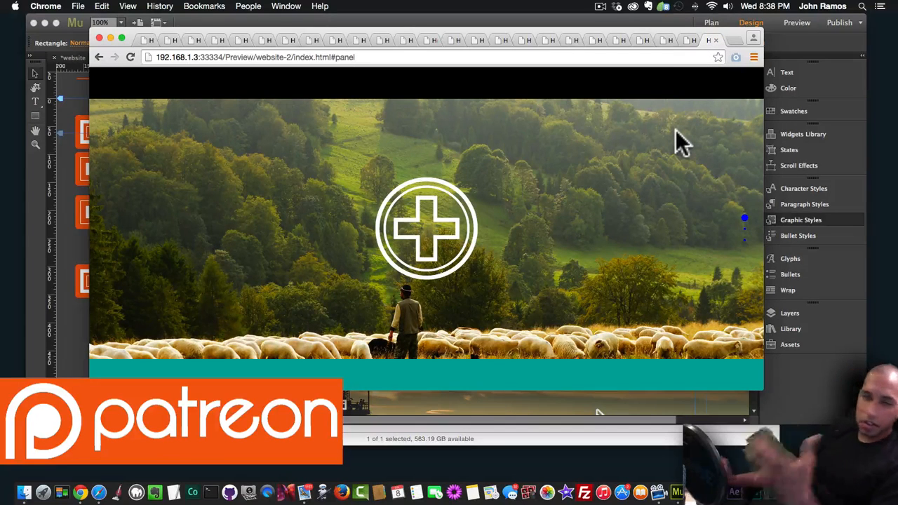